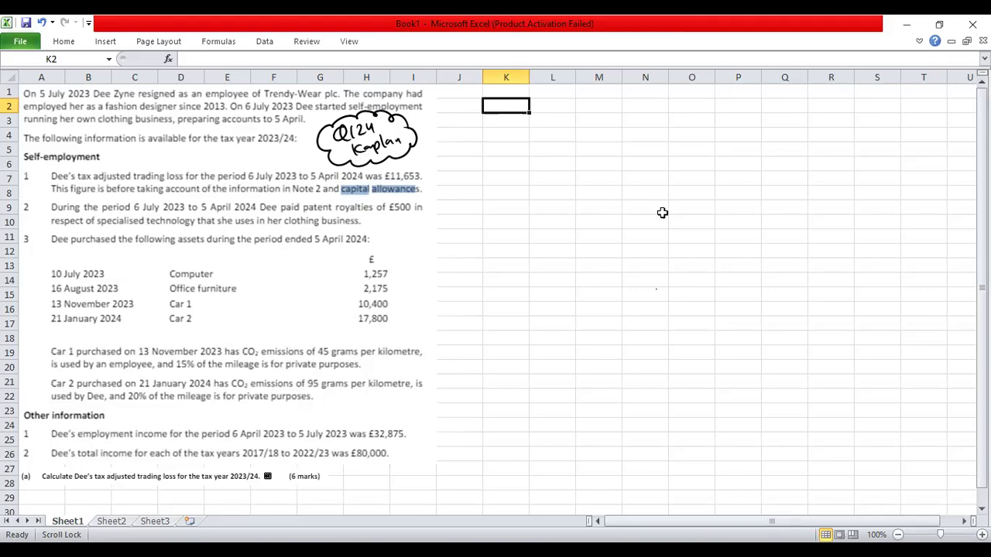
Step: Enter the label "Adjusted Trading Loss" in K2 and widen column K to fit it
scroll(662, 213, "down", 1)
scroll(662, 213, "up", 1)
type("Ta")
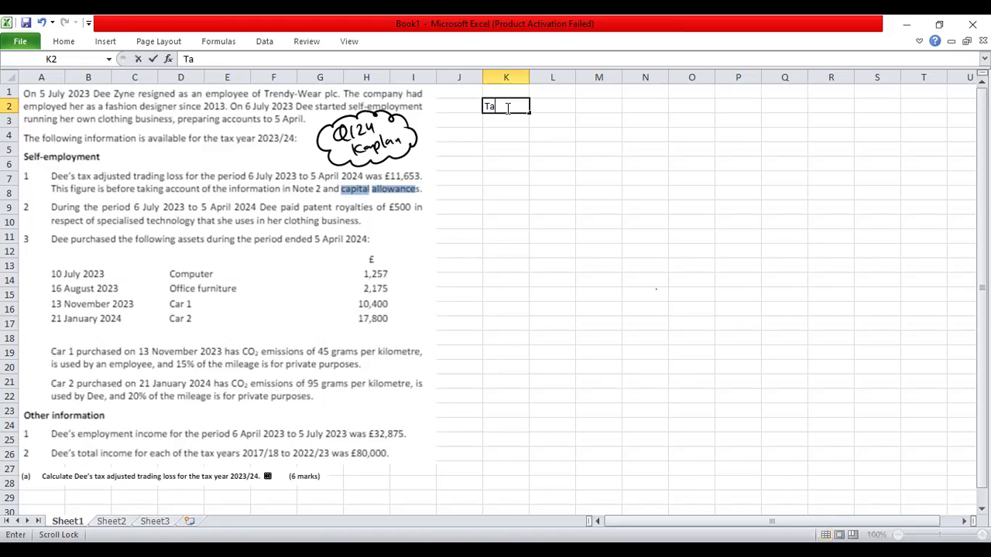
key("BackSpace")
key("BackSpace")
type("Adjusted Trading Loss")
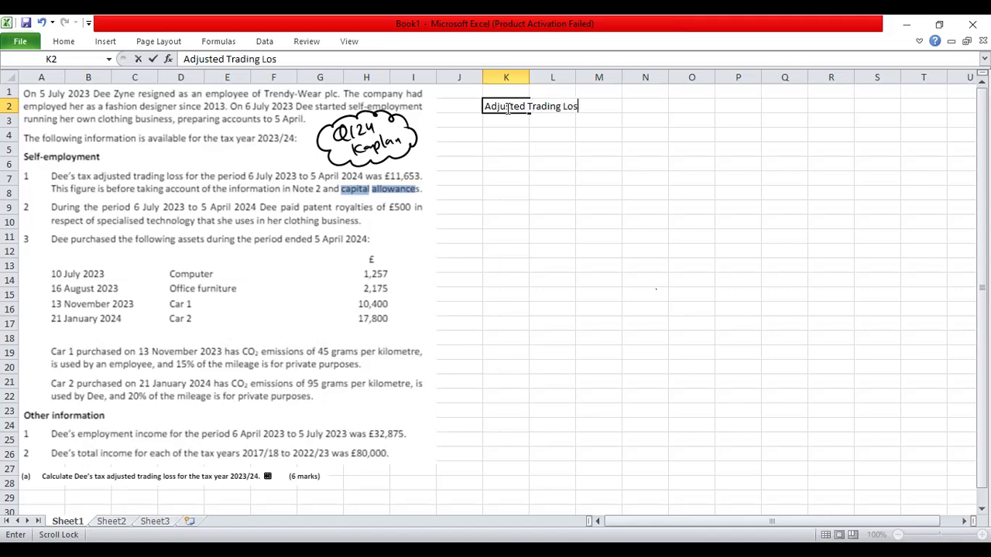
key("Tab")
key("Tab")
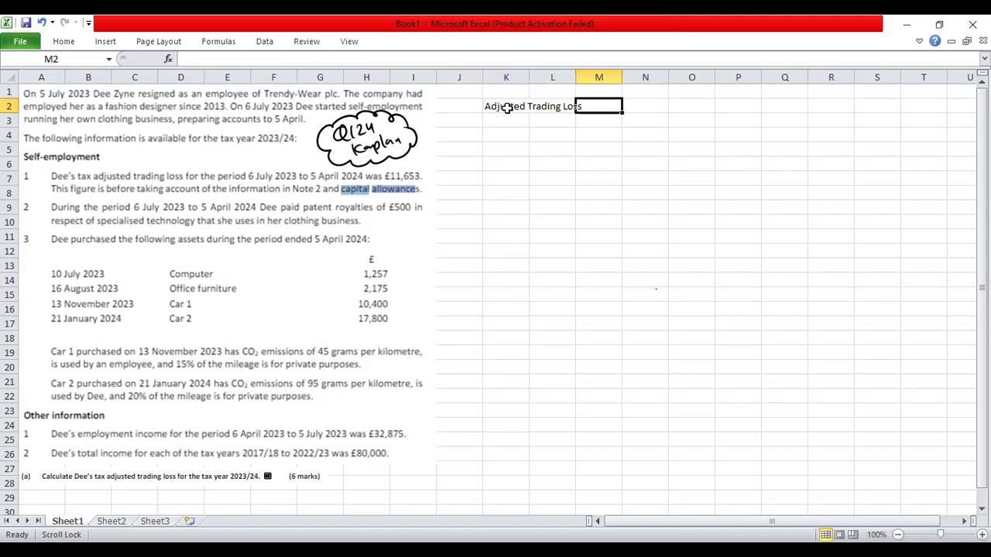
double_click(529, 77)
key("Left")
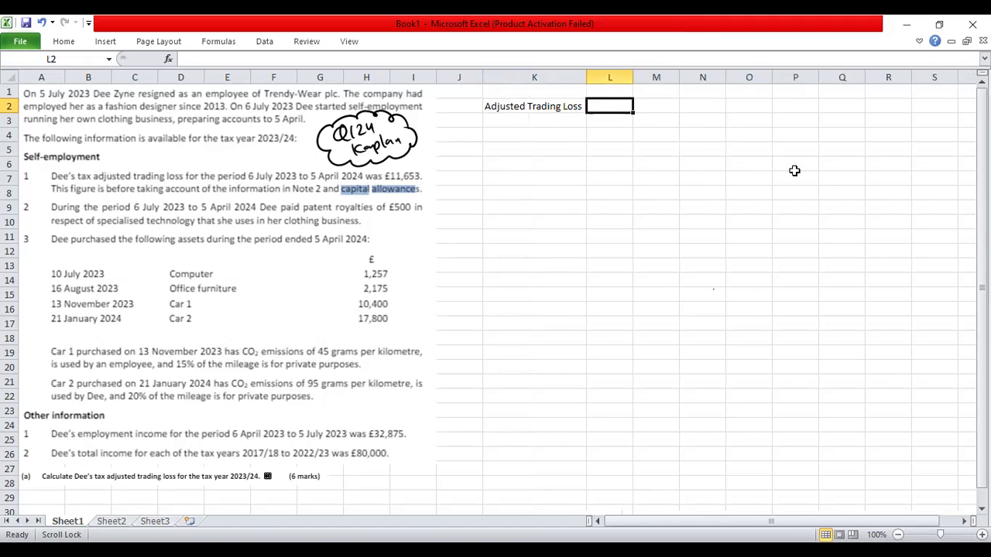
Step: Enter -11653 in L2 as the adjusted trading loss
type("-")
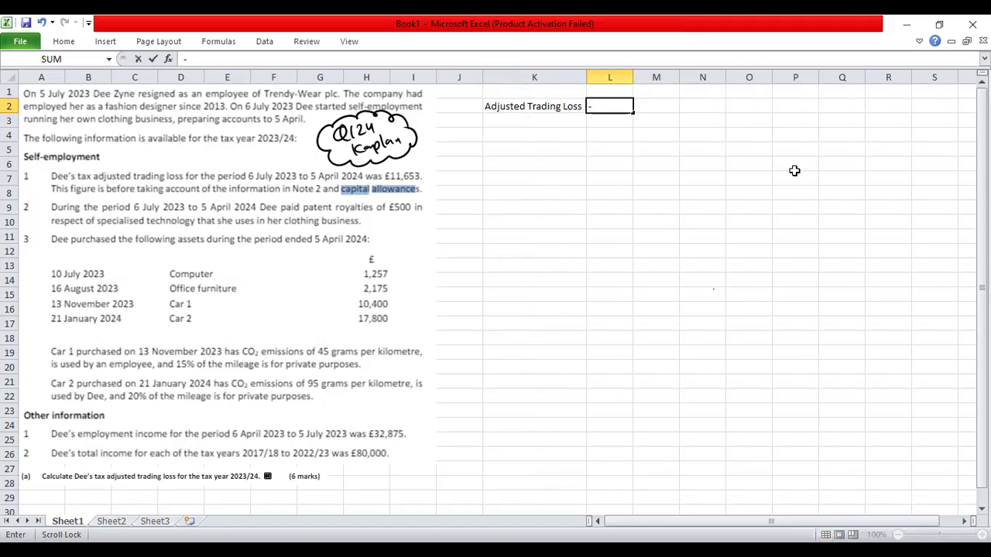
type("11653")
key("Return")
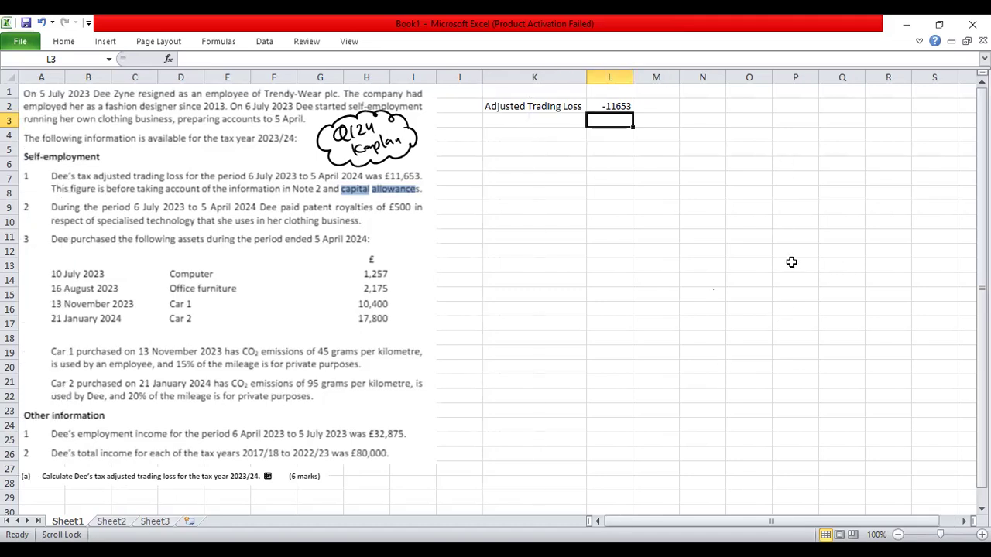
Step: Add a "Royalties Paid" line in K3 with -500 beside it in L3
left_click(564, 126)
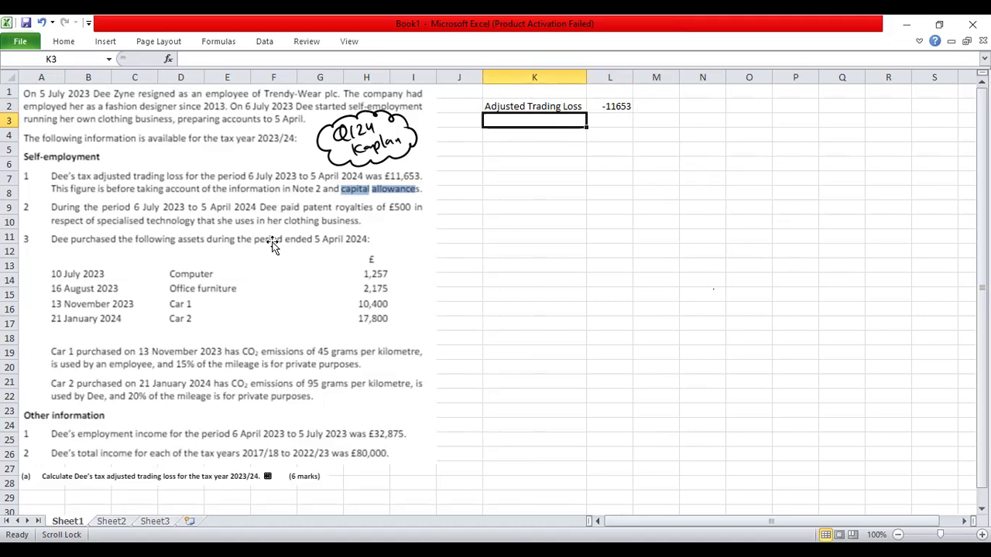
type("R")
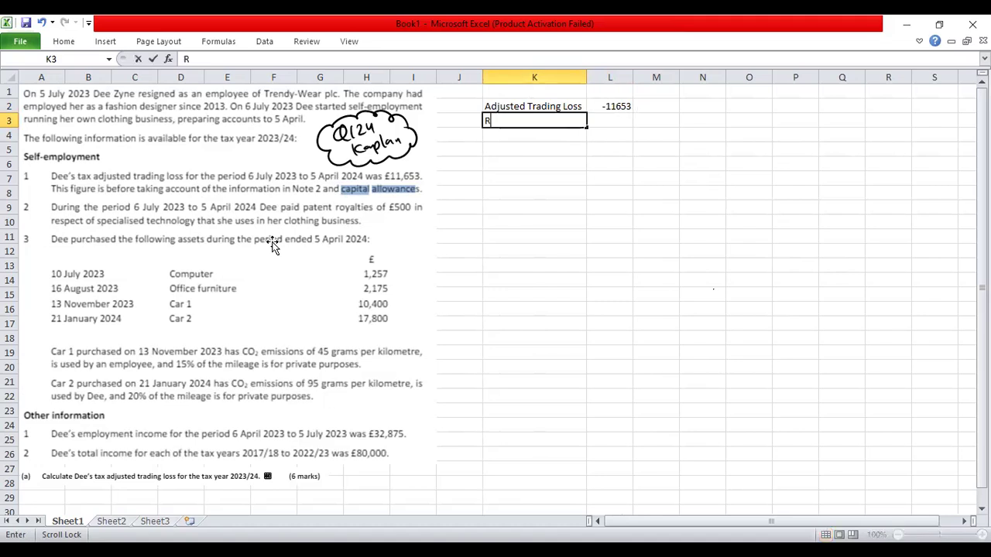
type("oyalties Paid")
key("BackSpace")
key("BackSpace")
type("f")
key("BackSpace")
type("id")
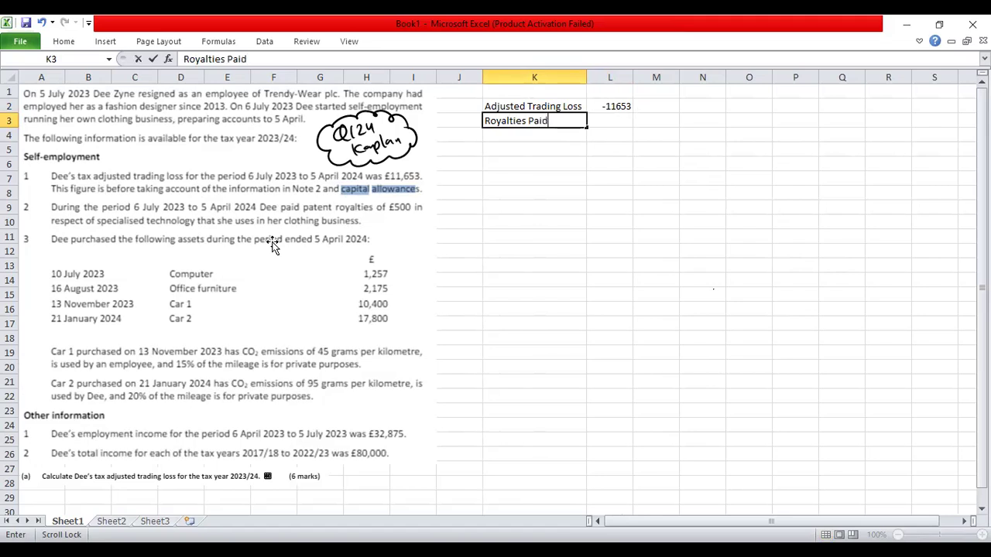
key("Tab")
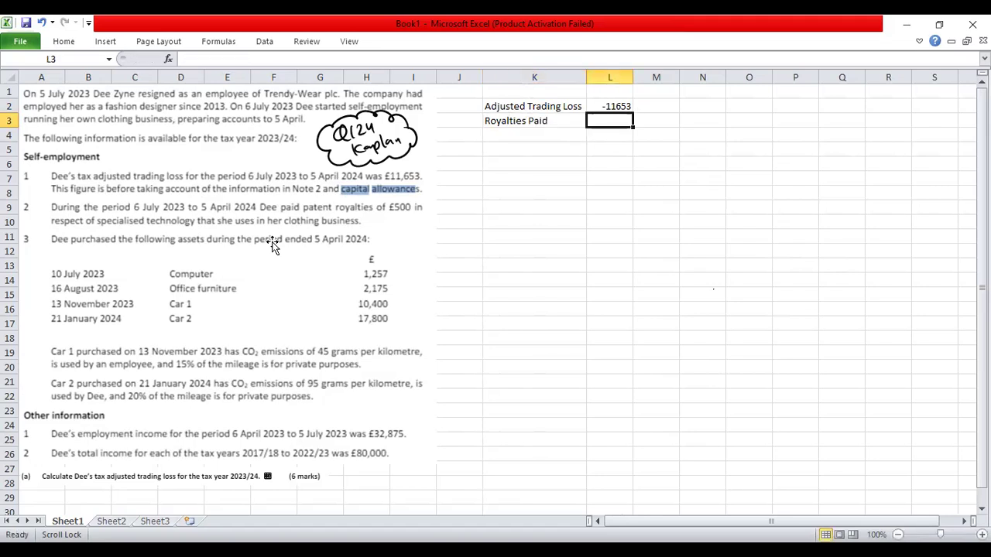
type("-")
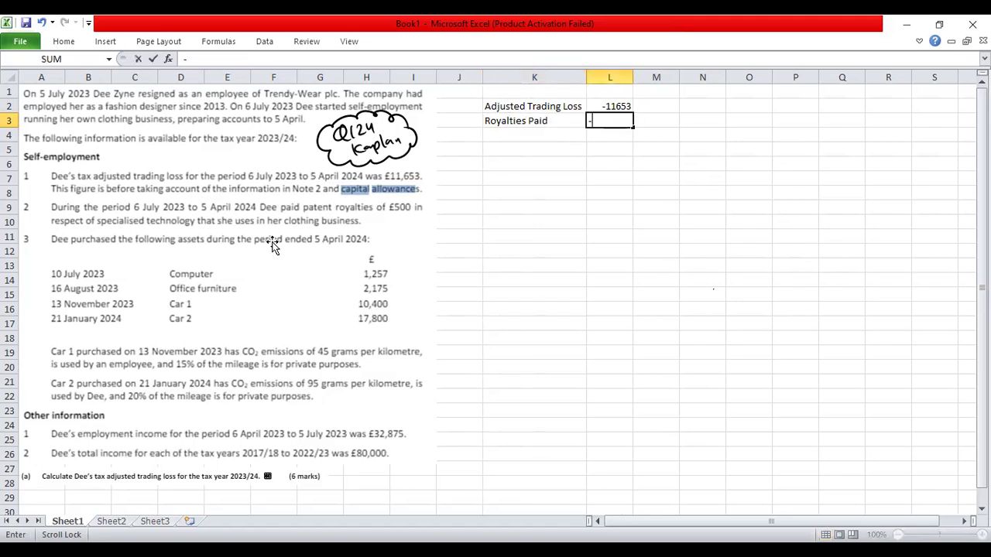
type("500")
key("Return")
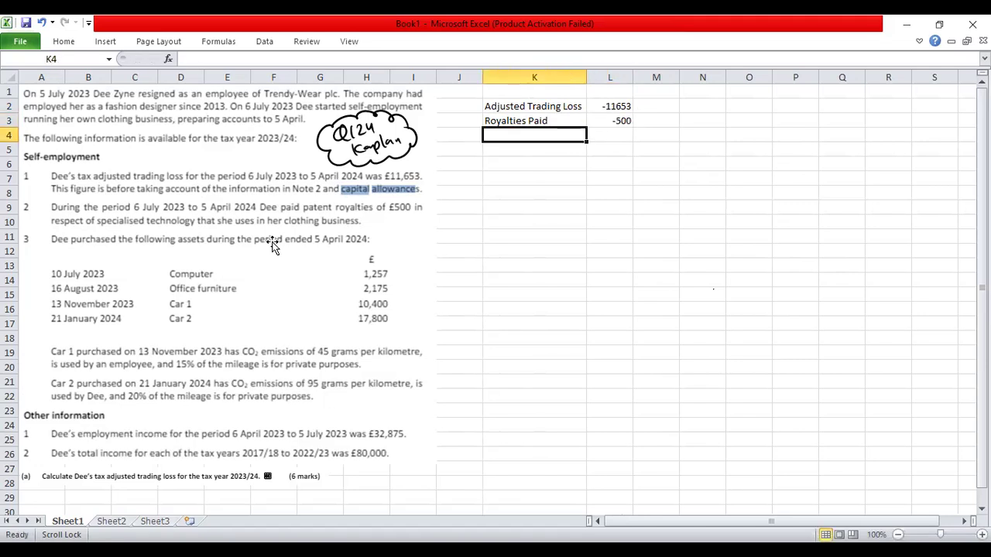
Step: Enter the label "Capital Allowance (W)" in K4, leaving its amount in L4 blank
type("Capital Allowance (W)")
key("Tab")
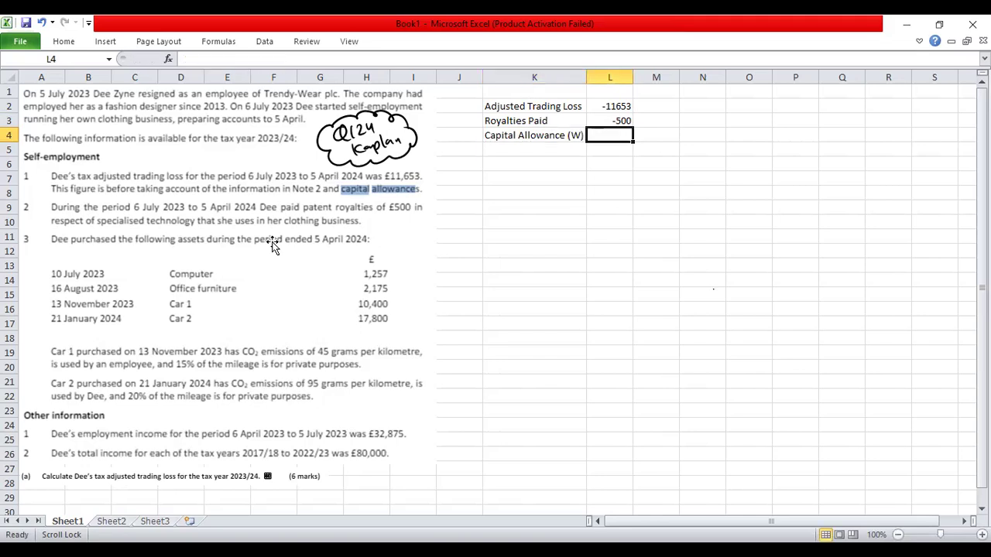
key("BackSpace")
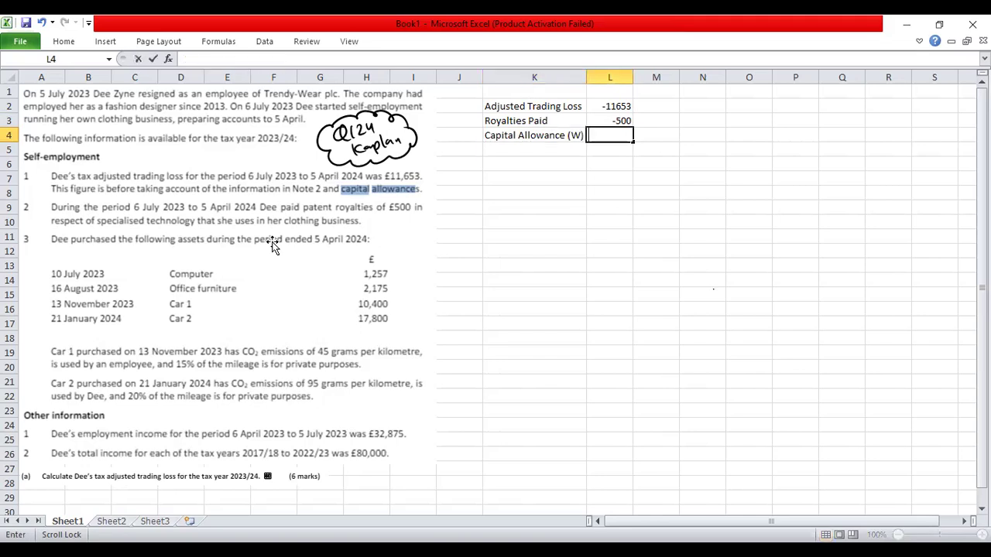
Step: Enter the total label "TAX ADJ TRADING PROFIT" in K5
left_click(505, 161)
left_click(520, 145)
key("BackSpace")
type("TAX ADJ TR")
key("BackSpace")
type("RAD")
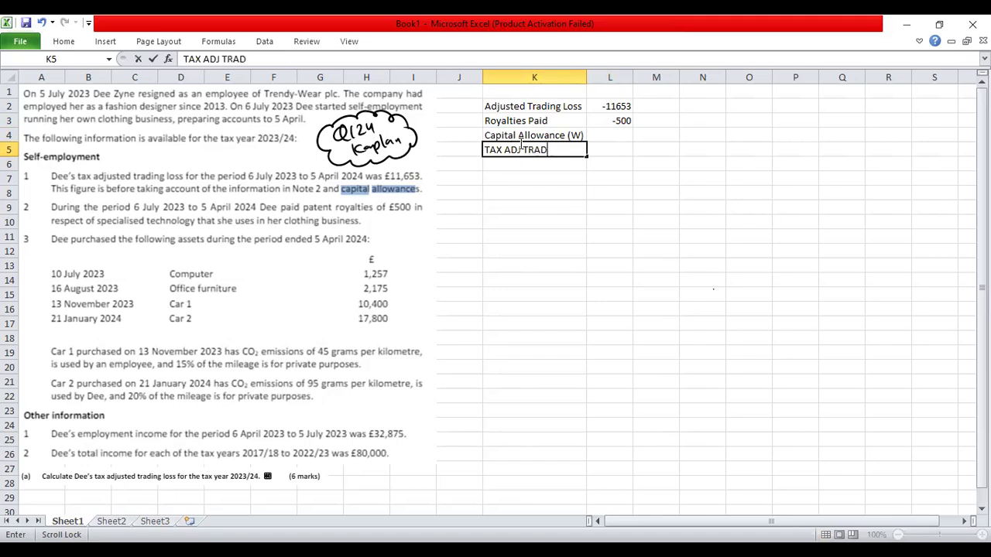
type("ING POR")
key("BackSpace")
key("BackSpace")
type("ROFIT")
key("Return")
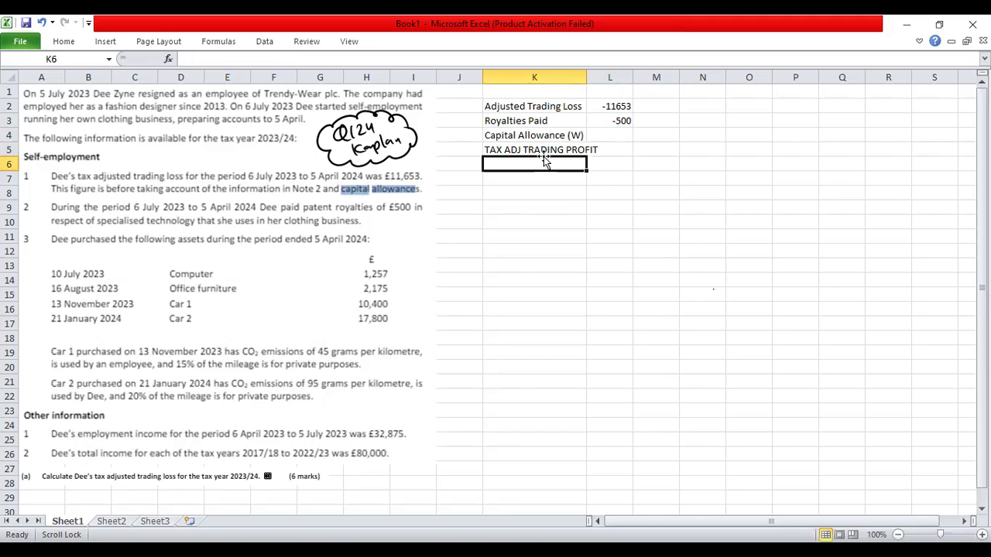
Step: Make the total row K5:L5 bold and widen column K to fit its label
left_click(551, 148)
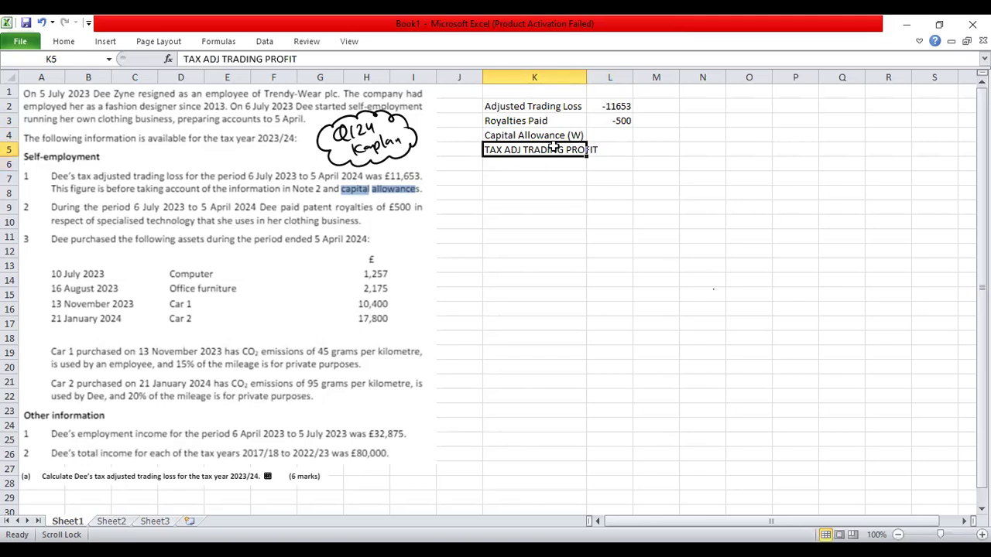
key("shift+Right")
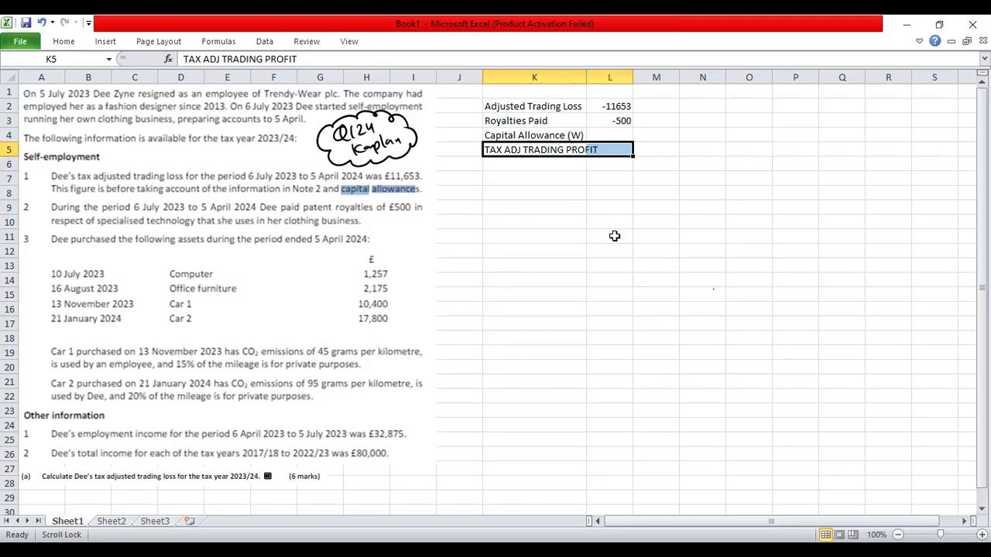
key("ctrl+b")
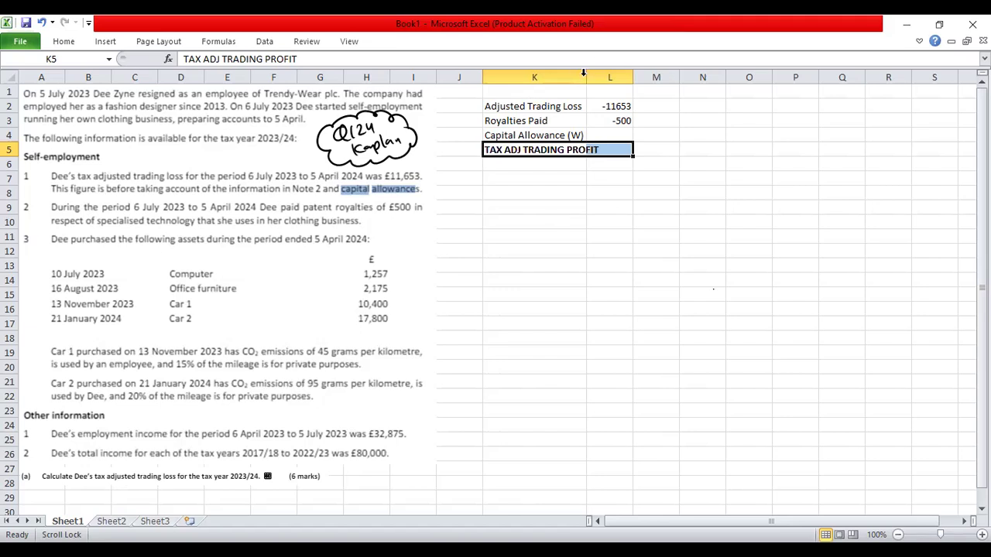
left_click_drag(582, 77, 600, 77)
left_click(643, 139)
key("Return")
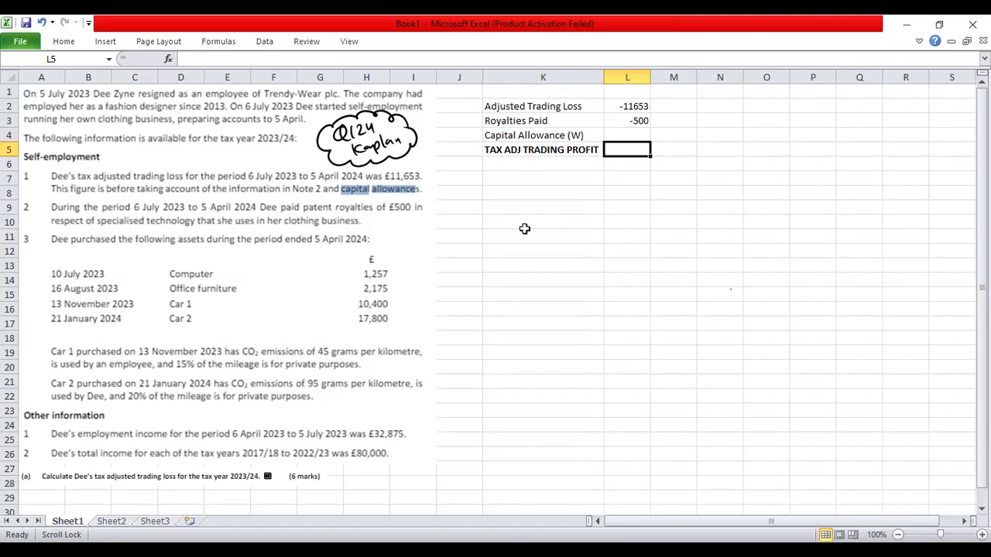
Step: Change the working reference in K4 so the label reads "Capital Allowance (W1)"
left_click(576, 123)
left_click(579, 136)
key("F2")
key("Left")
type("1")
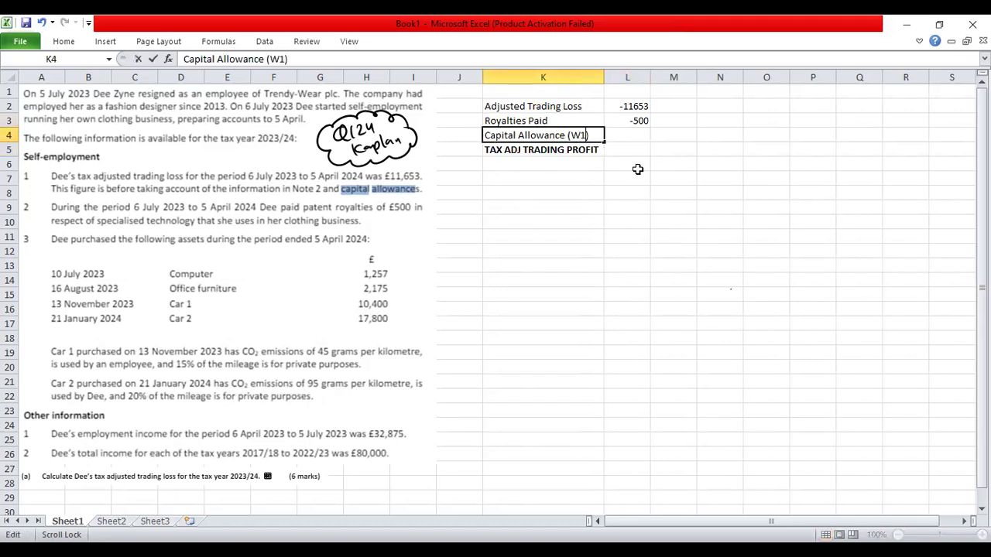
left_click(526, 206)
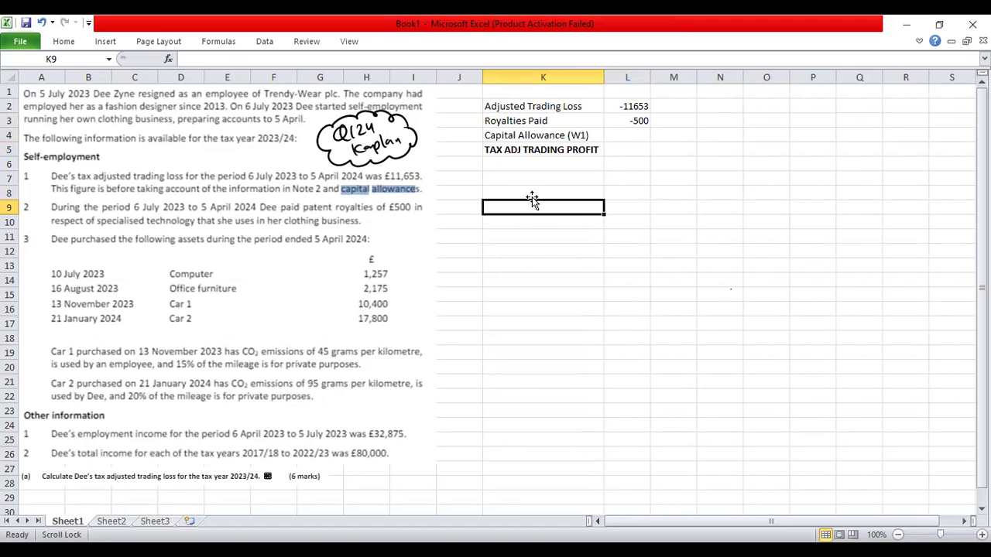
Step: Copy the "Capital Allowance (W1)" label from K4 to K9 as the heading of the working
left_click(562, 137)
key("ctrl+c")
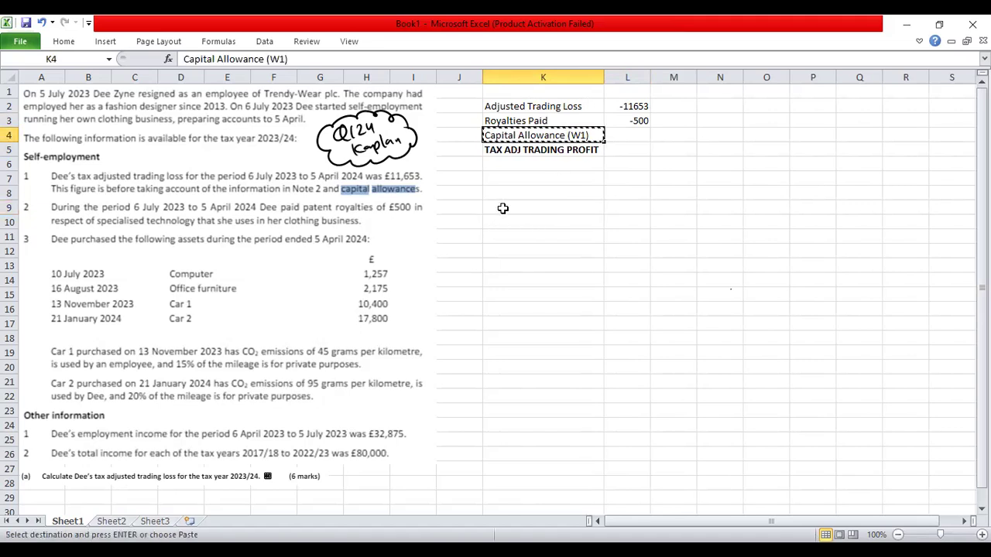
left_click(503, 208)
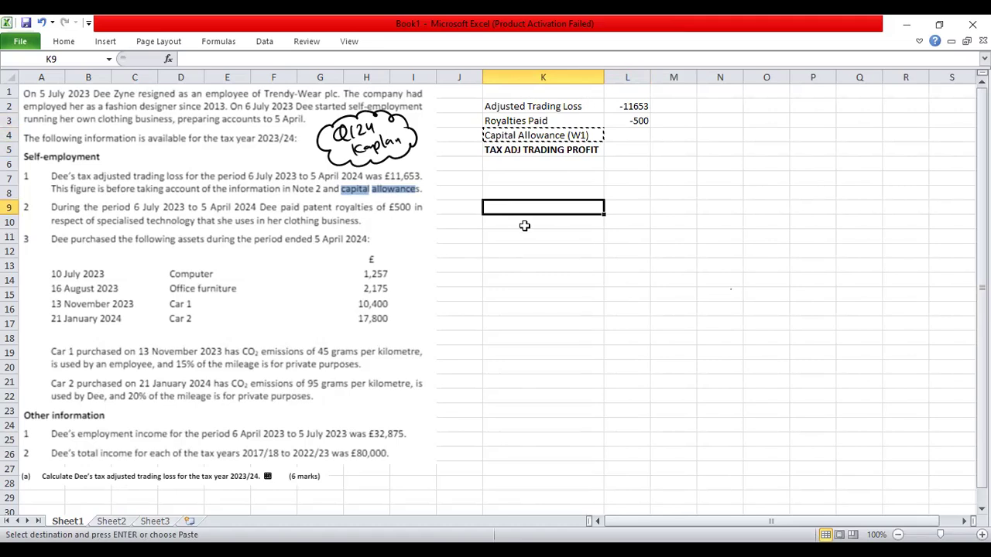
key("ctrl+v")
left_click(524, 225)
left_click(540, 211)
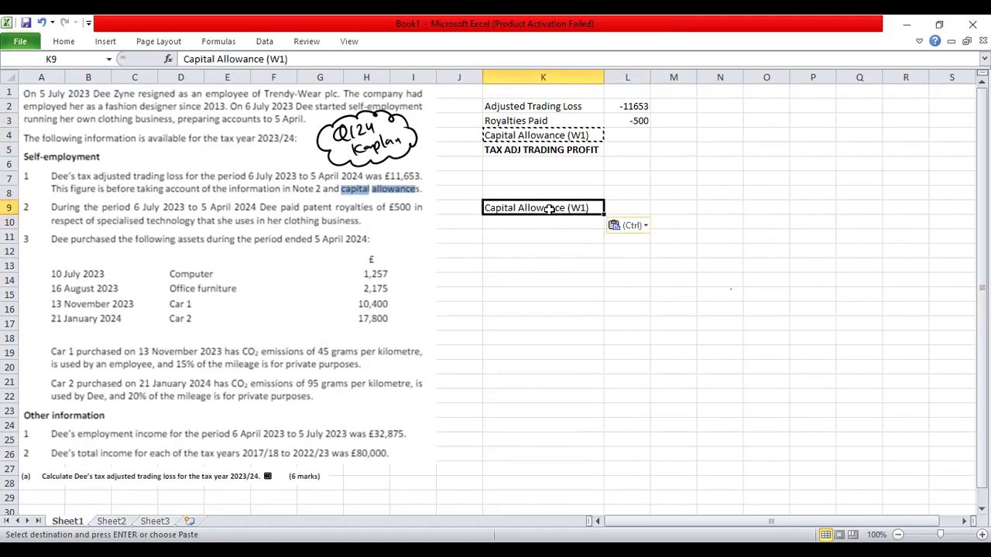
Step: Make the "Capital Allowance (W1)" heading in K9 bold and underlined
key("ctrl+b")
left_click(542, 264)
key("Up")
key("Up")
key("Up")
key("Up")
key("ctrl+u")
left_click(648, 272)
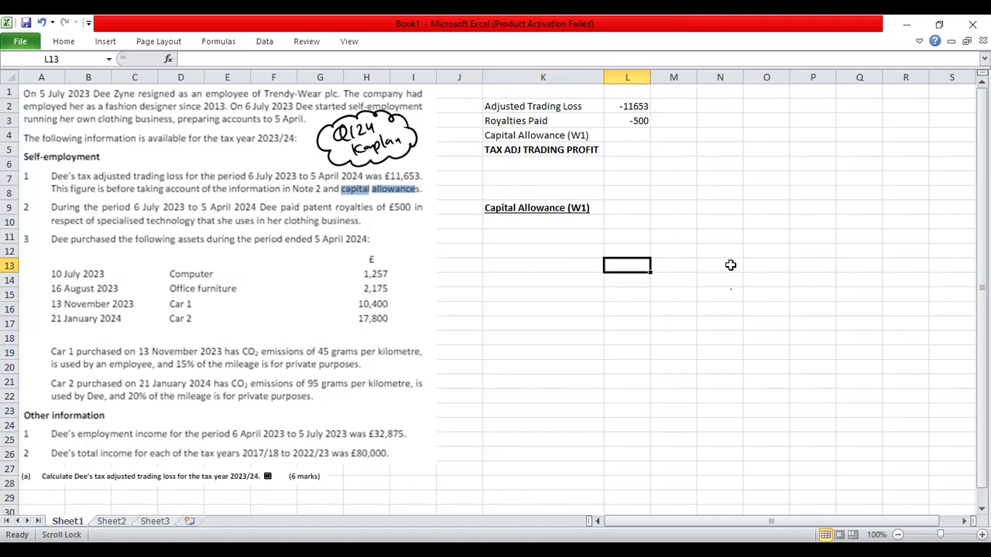
left_click(565, 226)
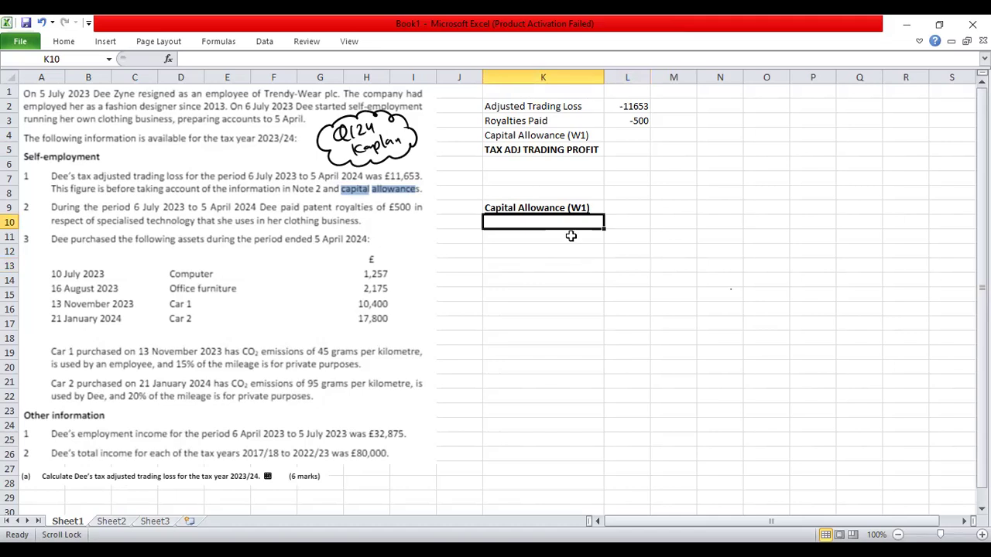
left_click(853, 430)
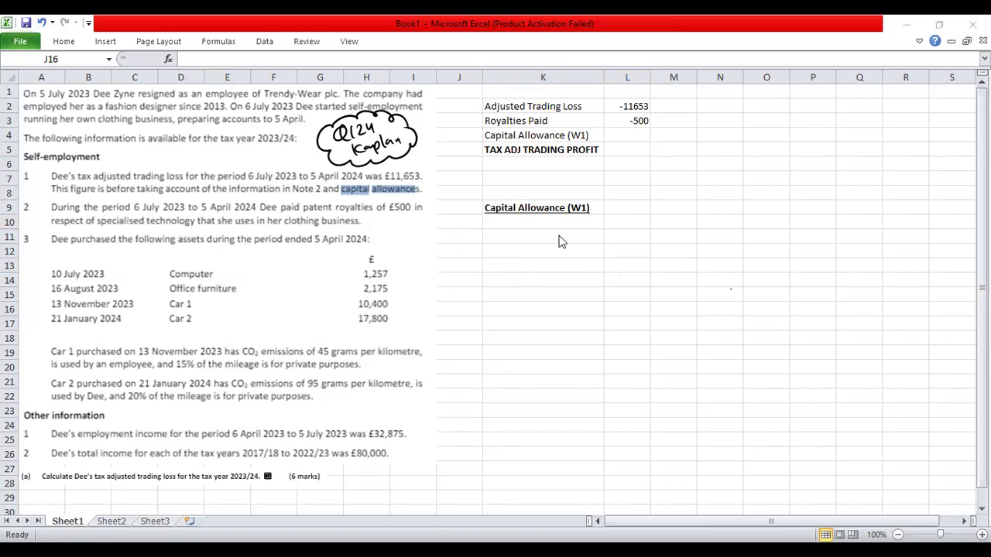
left_click(559, 230)
key("Up")
key("Up")
key("Up")
key("Up")
key("Up")
key("Right")
key("Right")
key("Right")
key("Right")
key("Left")
key("Left")
key("Left")
key("Left")
key("Down")
key("Down")
key("Down")
key("Right")
key("Right")
key("Up")
key("Up")
key("Up")
key("Left")
key("Up")
key("Up")
key("ctrl+u")
key("Down")
key("Down")
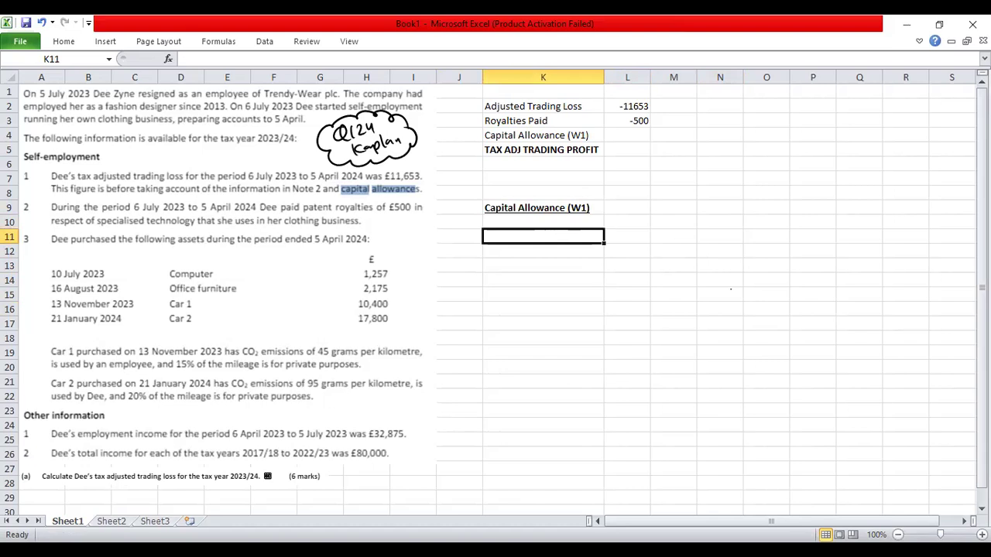
left_click(586, 225)
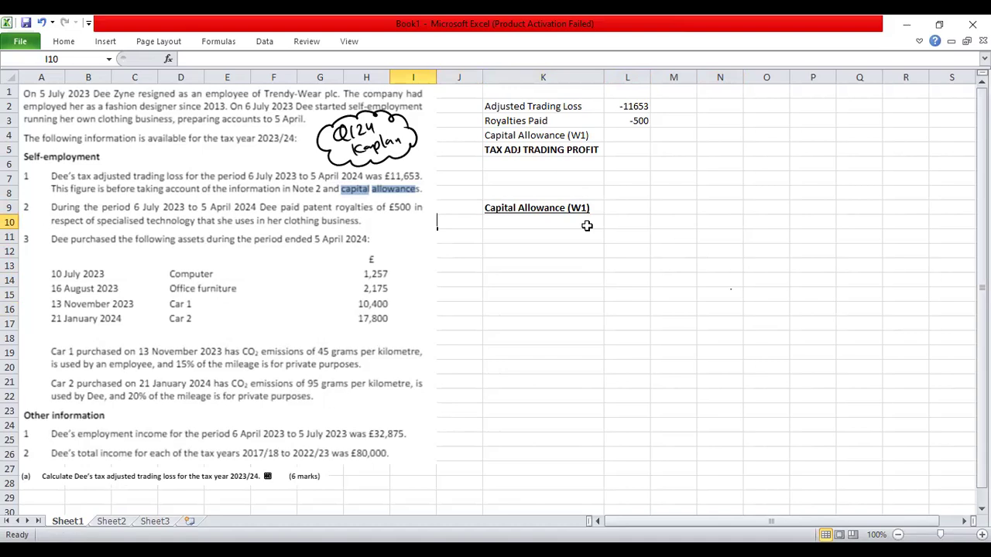
key("Right")
key("Right")
key("Right")
key("Right")
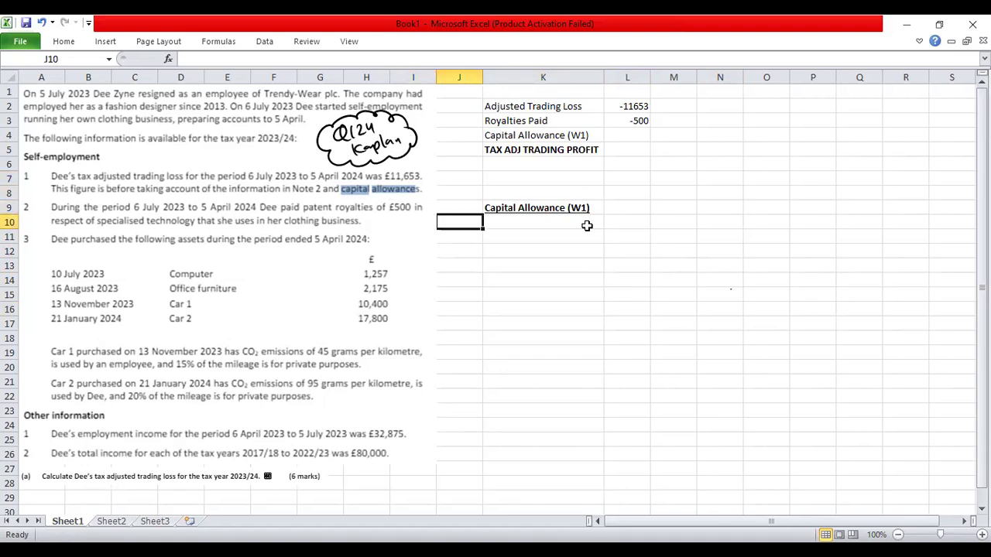
key("Right")
key("Right")
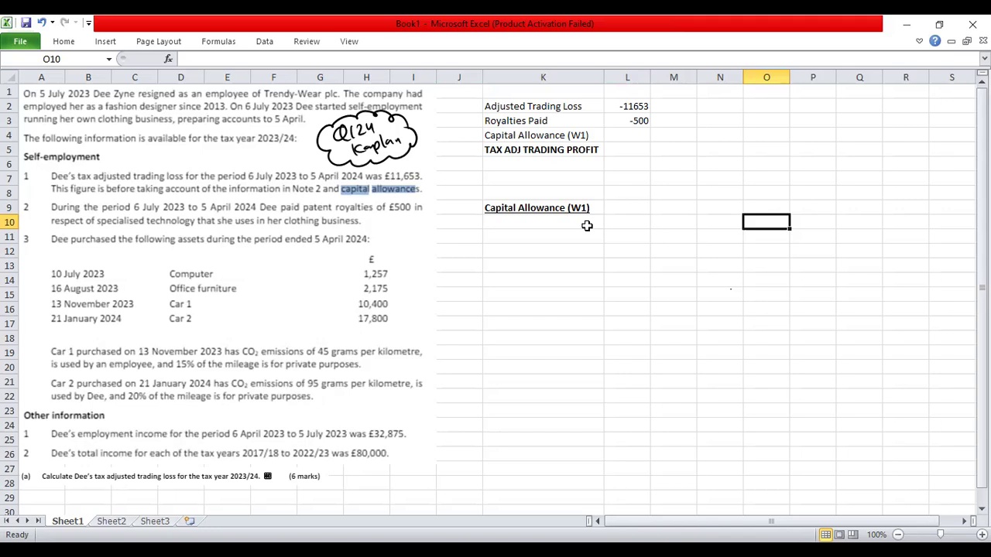
key("Left")
key("Left")
key("Down")
key("Down")
key("Left")
key("Left")
key("Left")
key("Up")
key("Right")
key("Up")
key("Right")
key("Left")
key("Right")
key("Right")
key("Right")
key("Left")
key("Left")
key("Left")
key("Down")
key("Down")
key("Up")
key("Up")
key("Left")
key("Right")
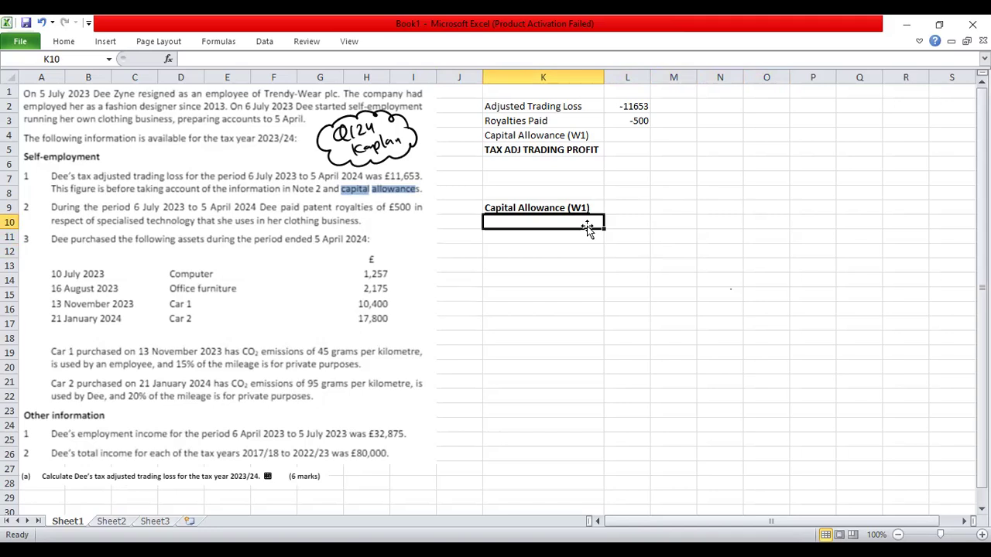
Step: Enter "Main Pool" as a column heading in L10 of the capital allowance working
key("Down")
key("Right")
key("Up")
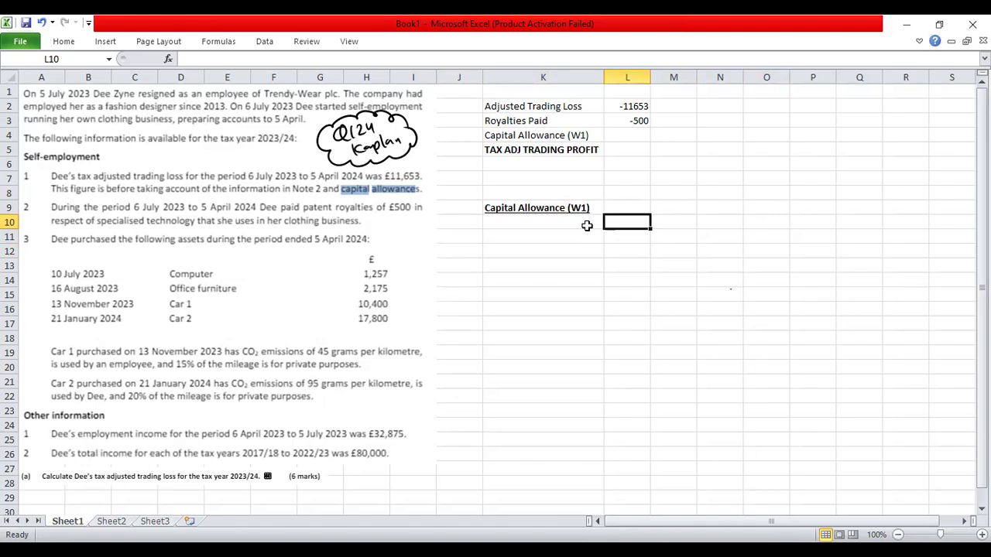
type("Main Pool")
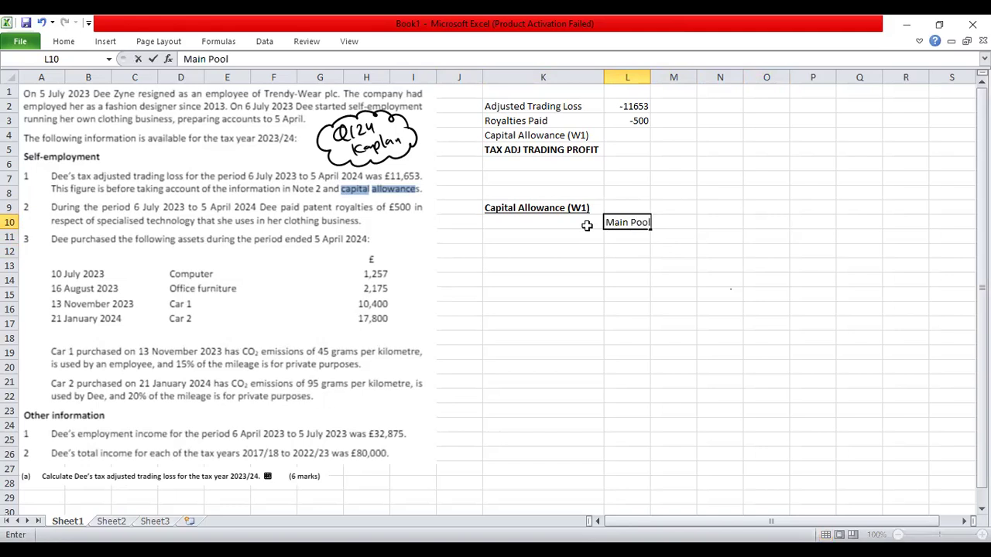
key("Right")
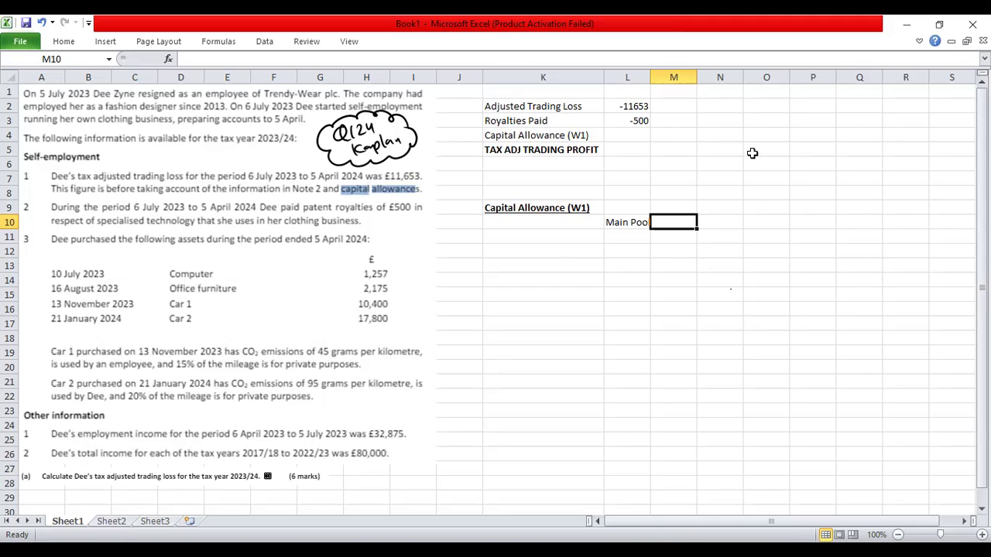
key("Page_Down")
key("Up")
key("Up")
key("Up")
key("Up")
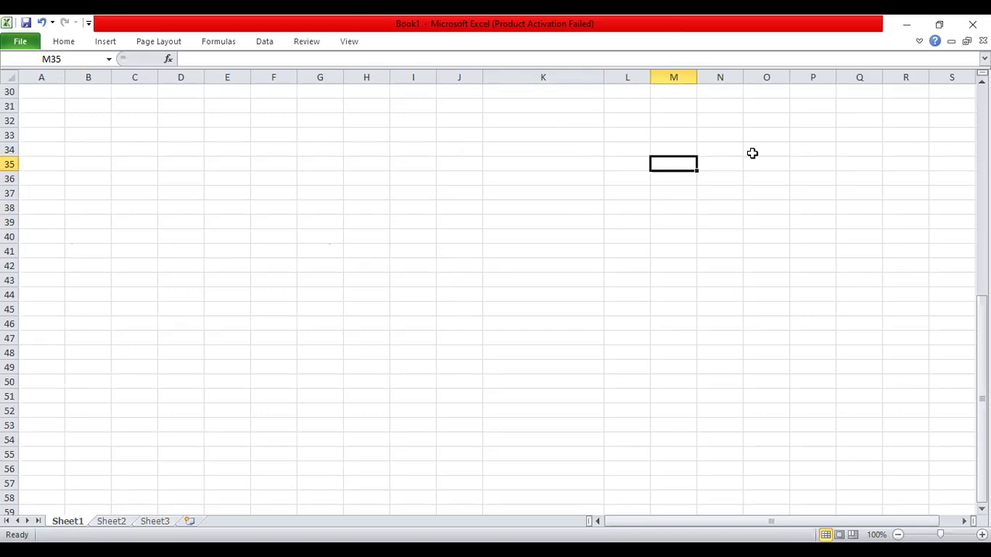
key("Page_Up")
key("Down")
key("Down")
key("Down")
key("Down")
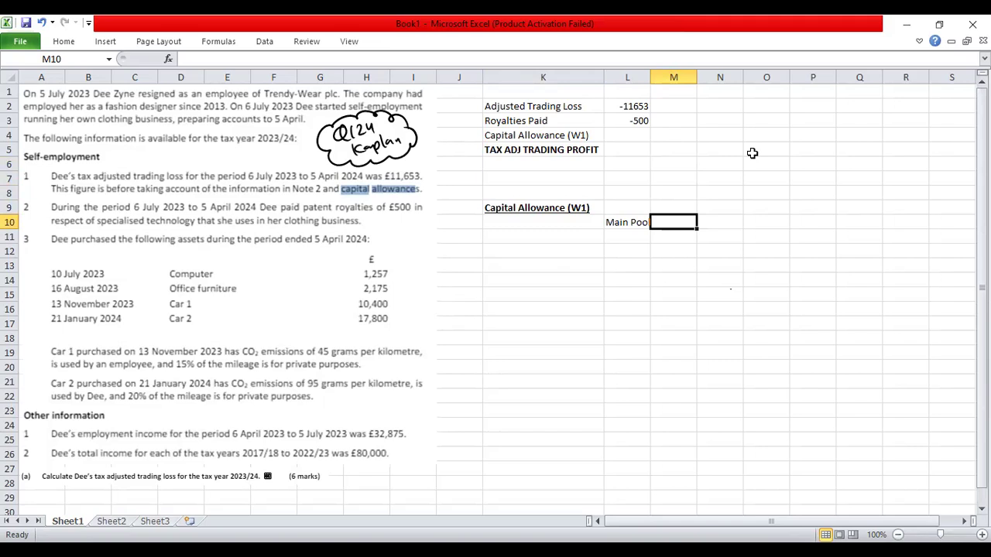
Step: Enter "Car with PU 20%" as the column heading in M10, beside "Main Pool"
type("P")
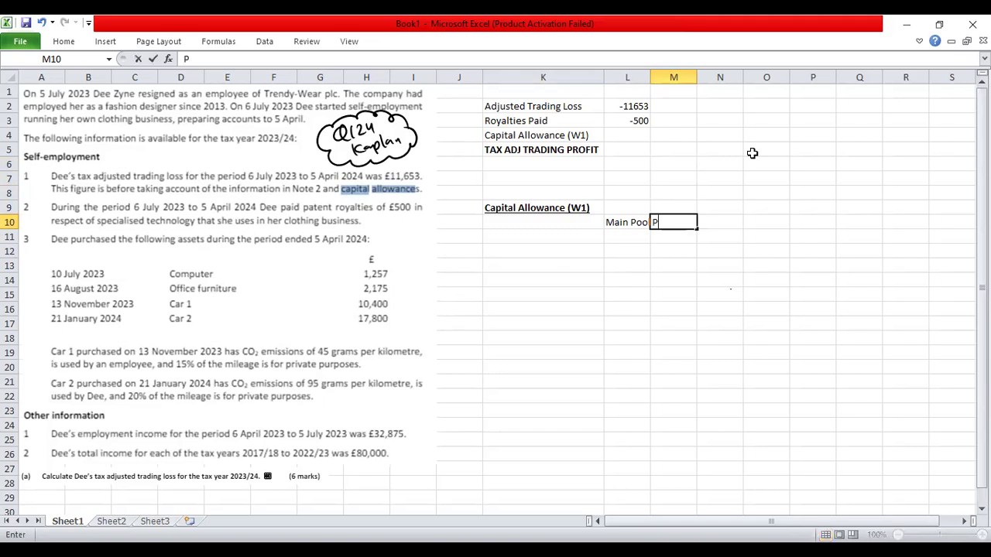
key("BackSpace")
type("Car")
type(" W1")
key("BackSpace")
key("BackSpace")
key("BackSpace")
type("i")
key("BackSpace")
type("with PU")
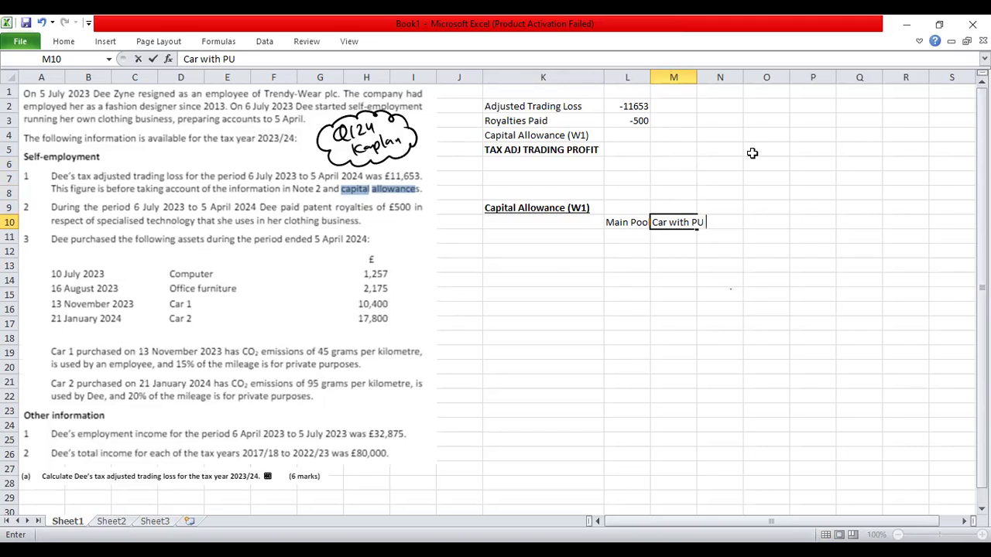
type(" 20%")
key("Tab")
Step: Enter "Capital Allowance" as the column heading in N10
type("Ca")
key("BackSpace")
key("BackSpace")
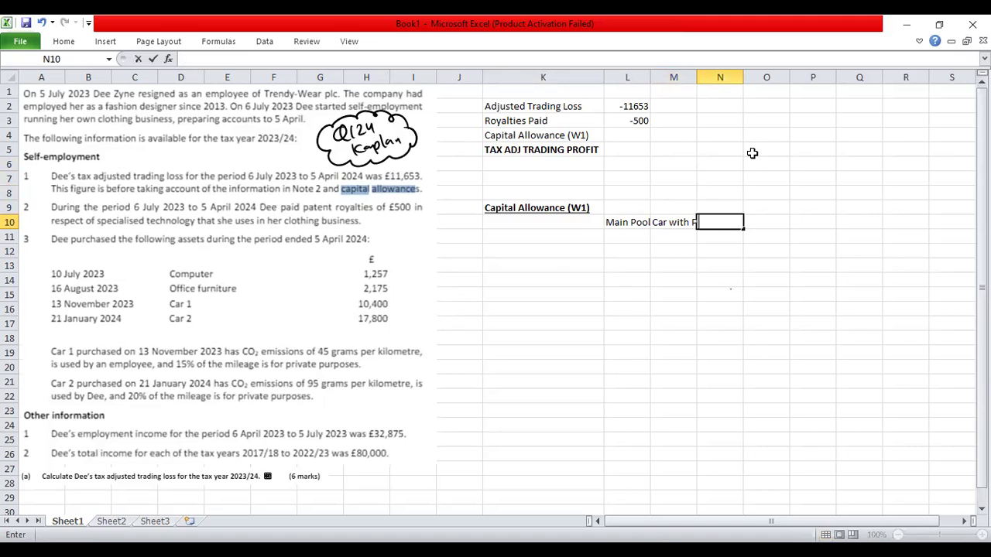
type("Capital Allowance")
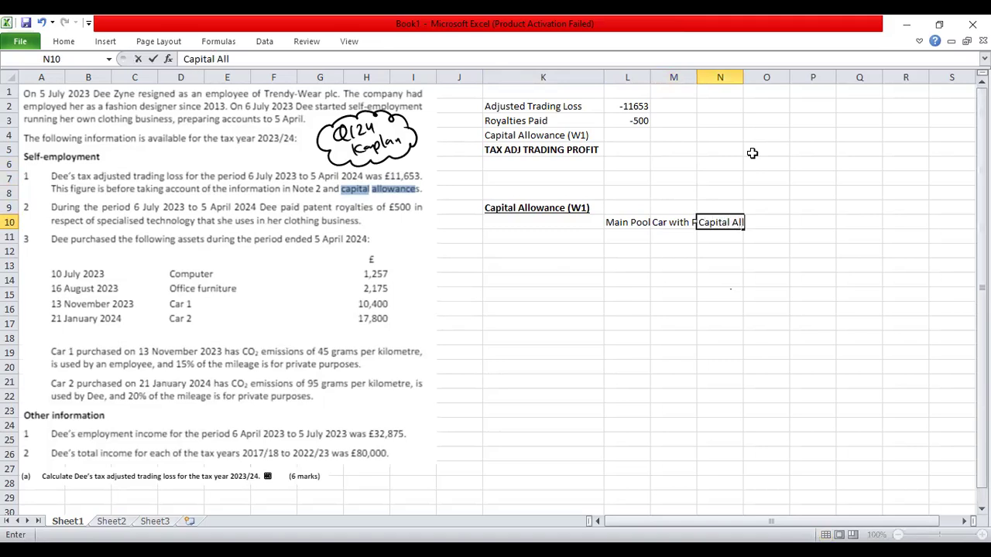
key("Return")
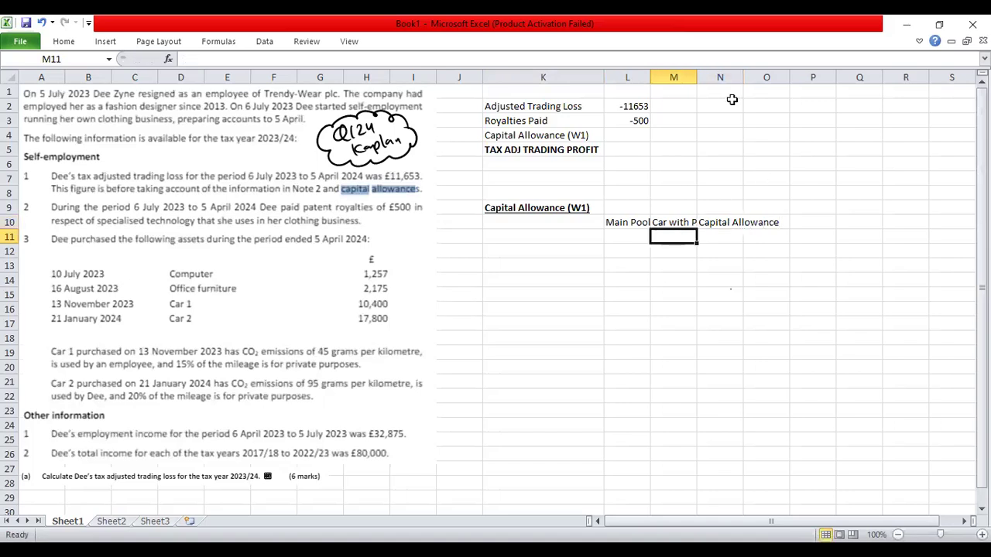
Step: Widen columns M and L so the "Car with PU 20%" and "Main Pool" headings fit
left_click_drag(696, 77, 727, 77)
key("Down")
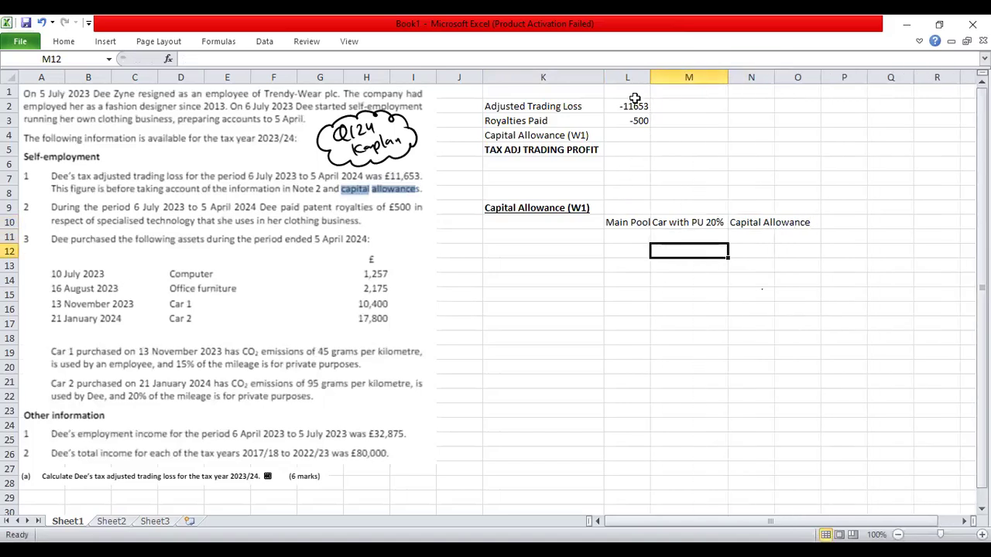
left_click_drag(650, 78, 655, 77)
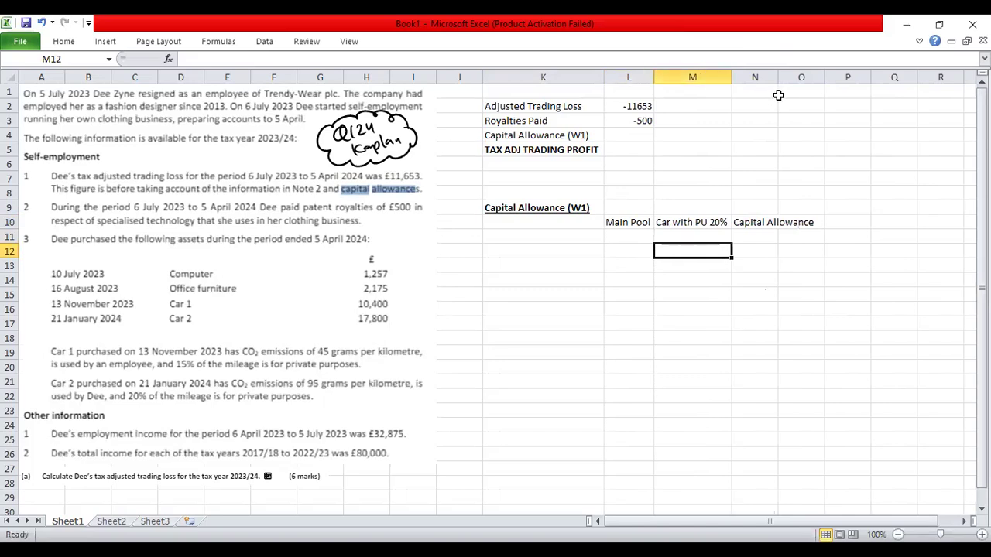
Step: Try inserting a blank column before and after the "Car with PU 20%" column, and undo both insertions
right_click(725, 79)
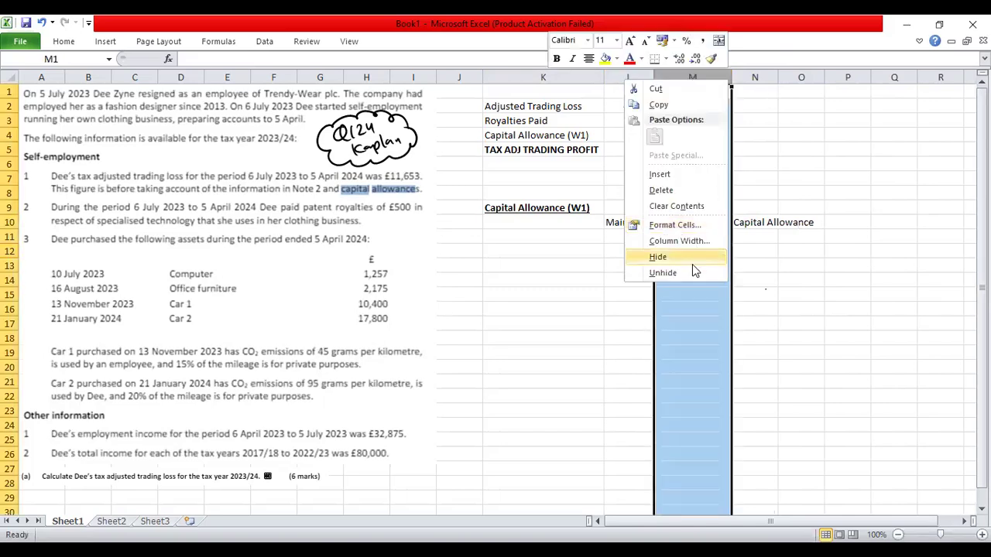
left_click(705, 174)
left_click(806, 90)
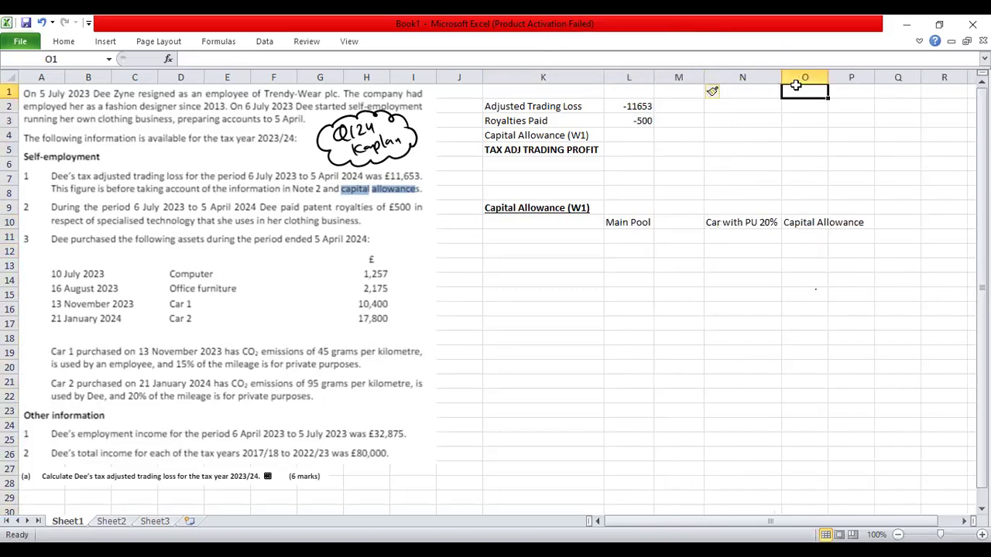
right_click(805, 79)
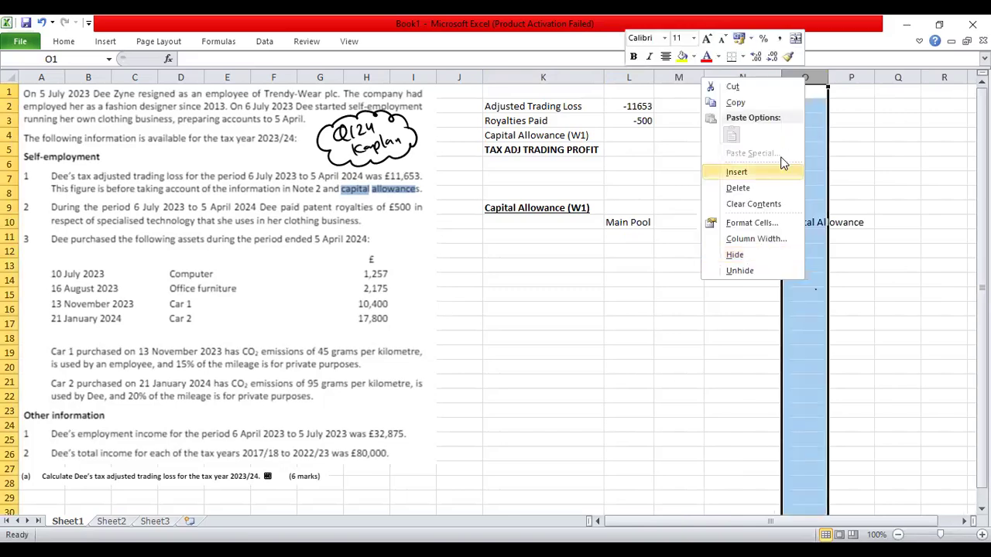
left_click(782, 172)
left_click(823, 278)
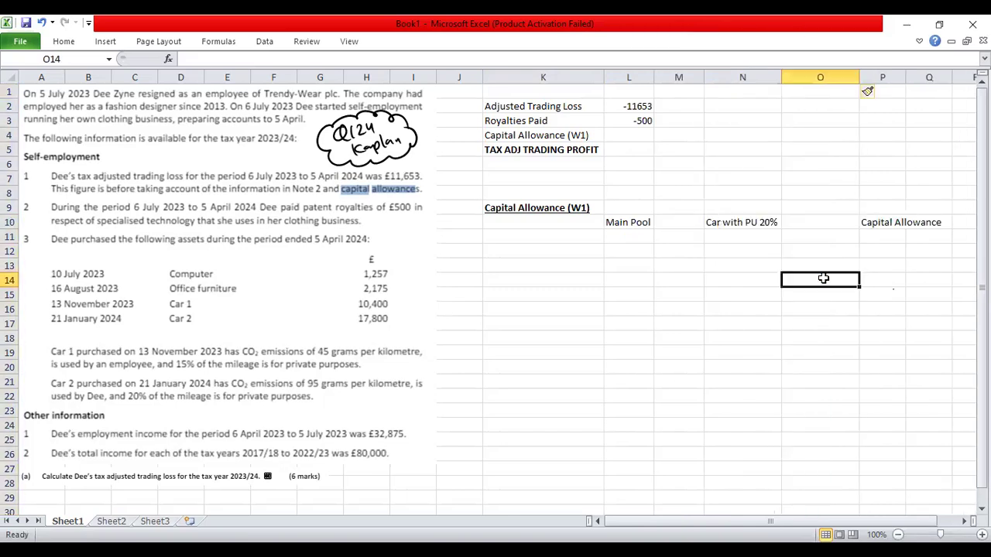
key("ctrl+z")
key("ctrl+z")
Step: Make the headings in L10:N10 bold and fit column N to the "Capital Allowance" heading
left_click(712, 251)
left_click_drag(640, 222, 769, 224)
key("ctrl+b")
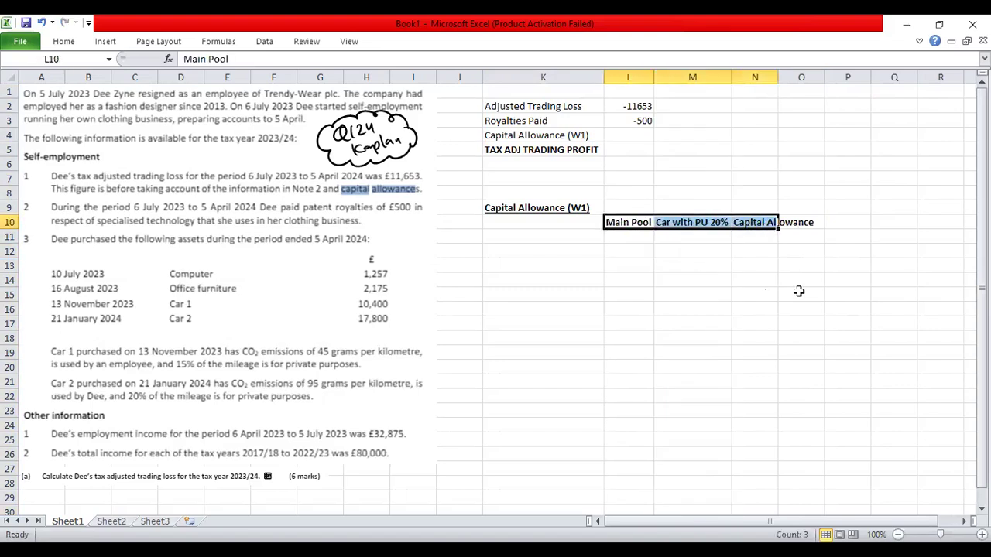
left_click(799, 291)
double_click(778, 77)
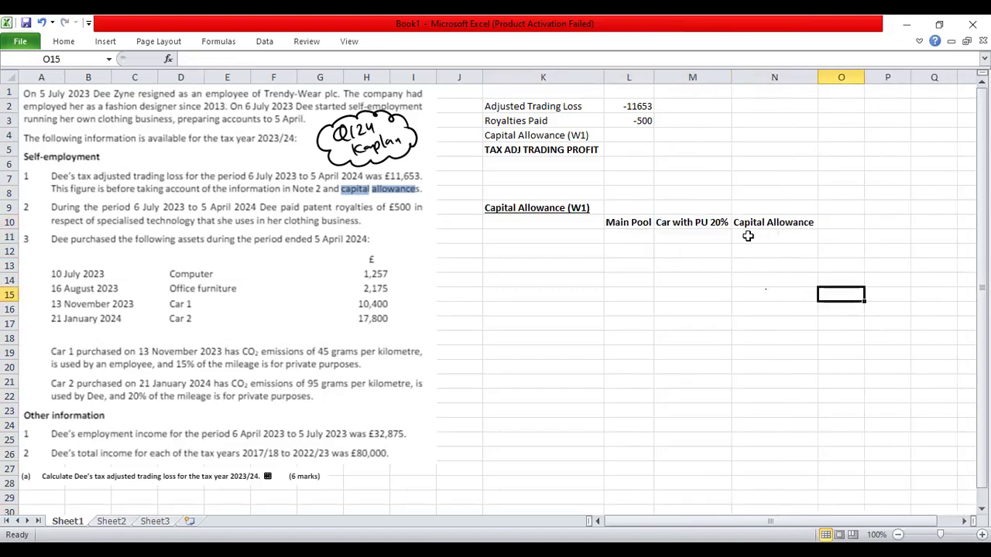
Step: Centre the column headings in L10:N10 both vertically and horizontally
left_click_drag(752, 224, 606, 222)
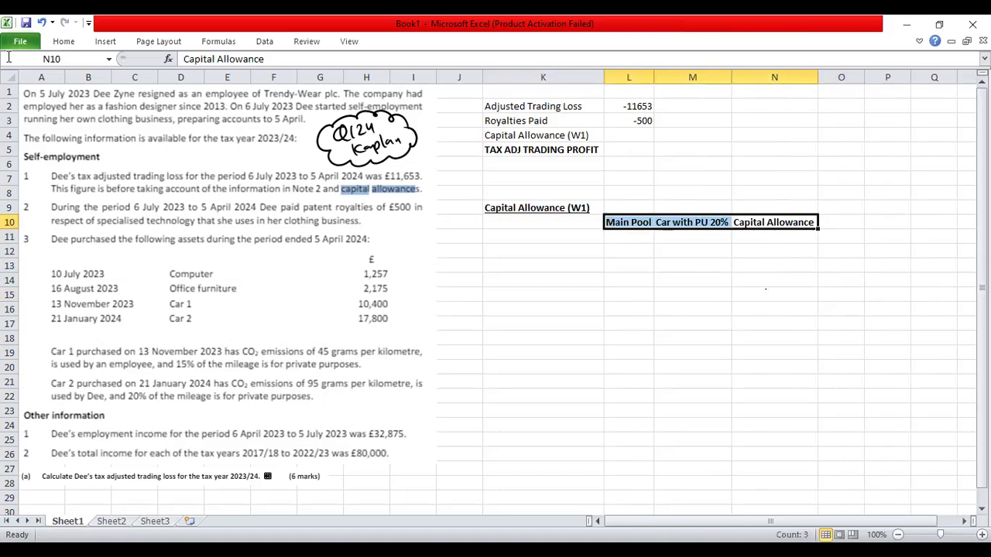
left_click(68, 42)
left_click(294, 62)
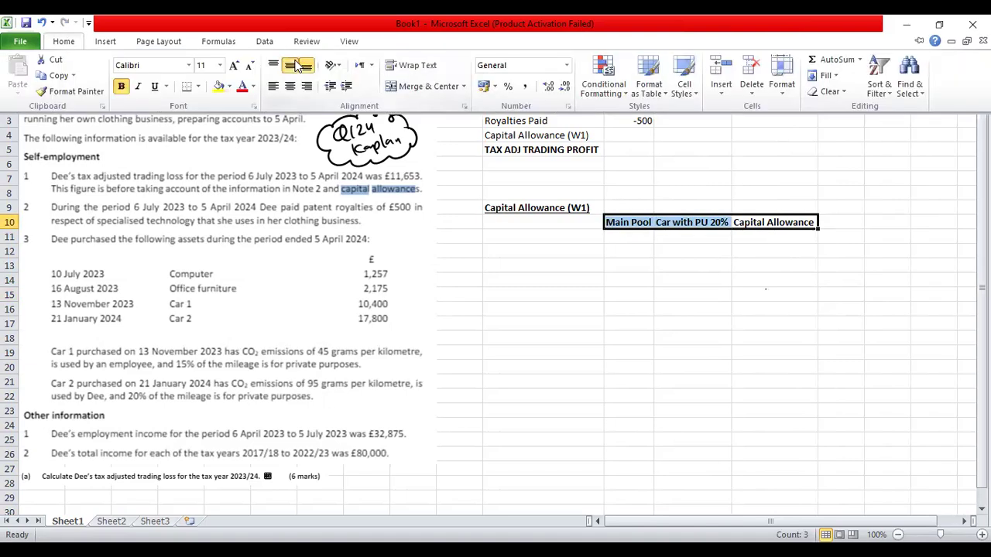
left_click(56, 43)
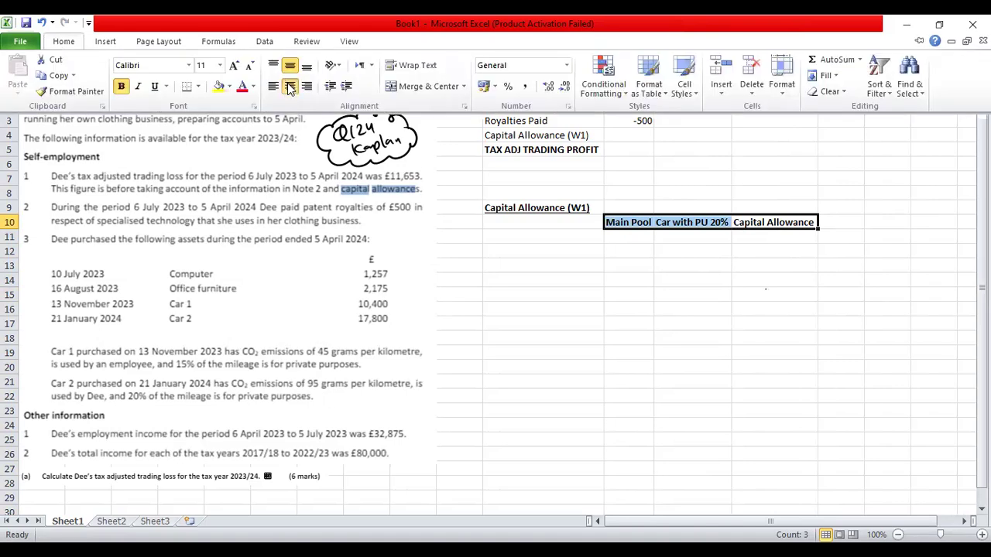
left_click(289, 88)
left_click(553, 249)
Step: Add a "TWDV b/f" row in K11 with a Main Pool value of 0 in L11
left_click(602, 238)
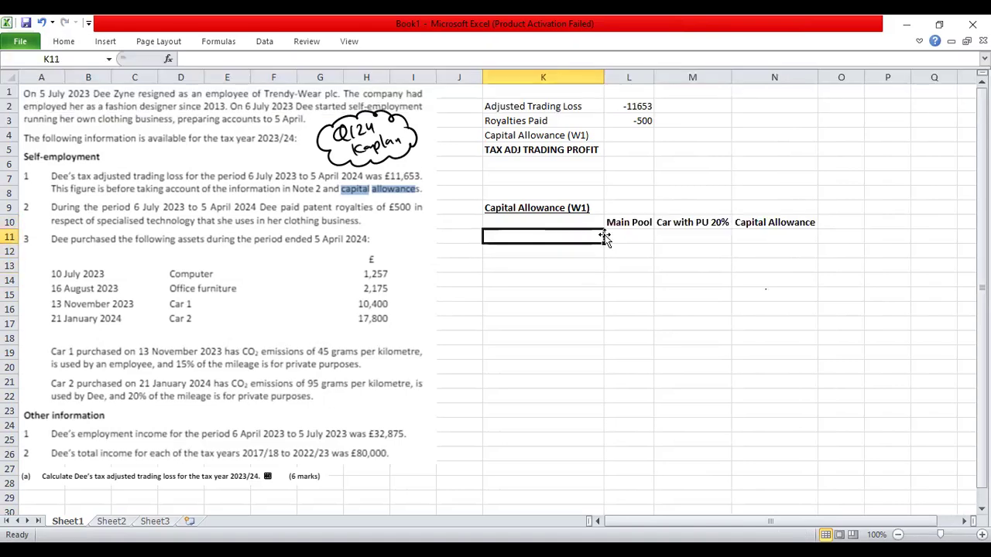
type("TWDV b/f")
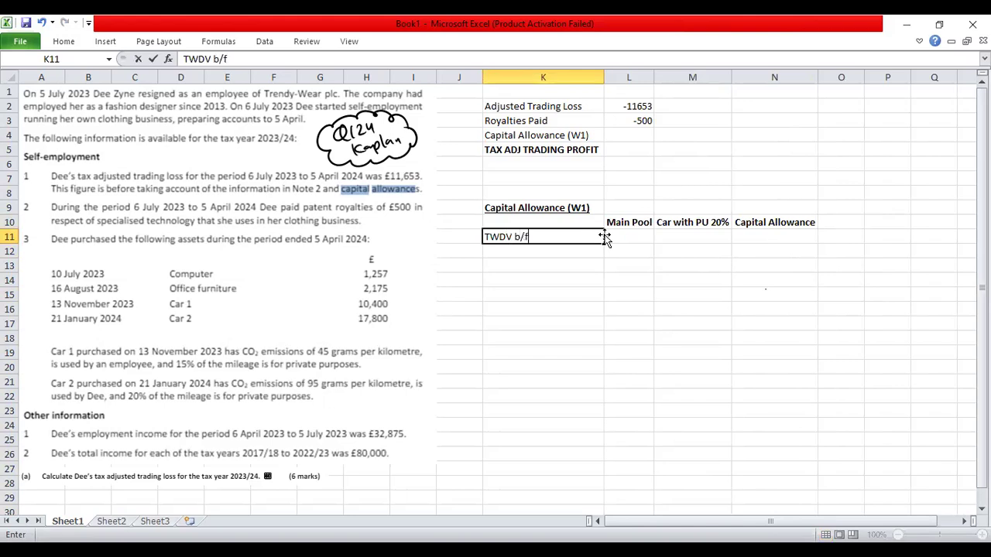
key("Tab")
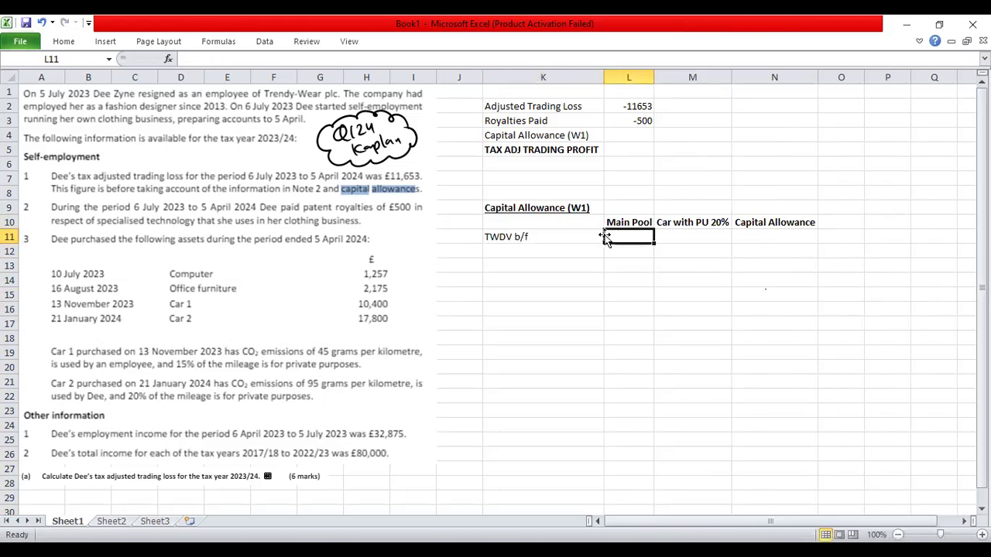
type("0")
key("Tab")
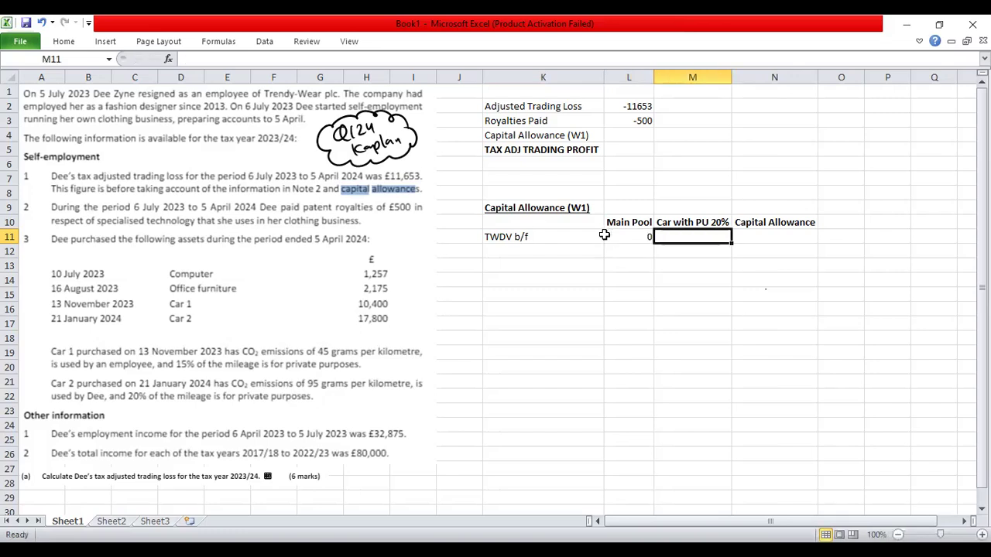
Step: Enter "Addition" in K12 as the next row label and make it bold
key("Tab")
key("Tab")
key("Left")
key("Left")
key("Down")
key("Left")
key("Left")
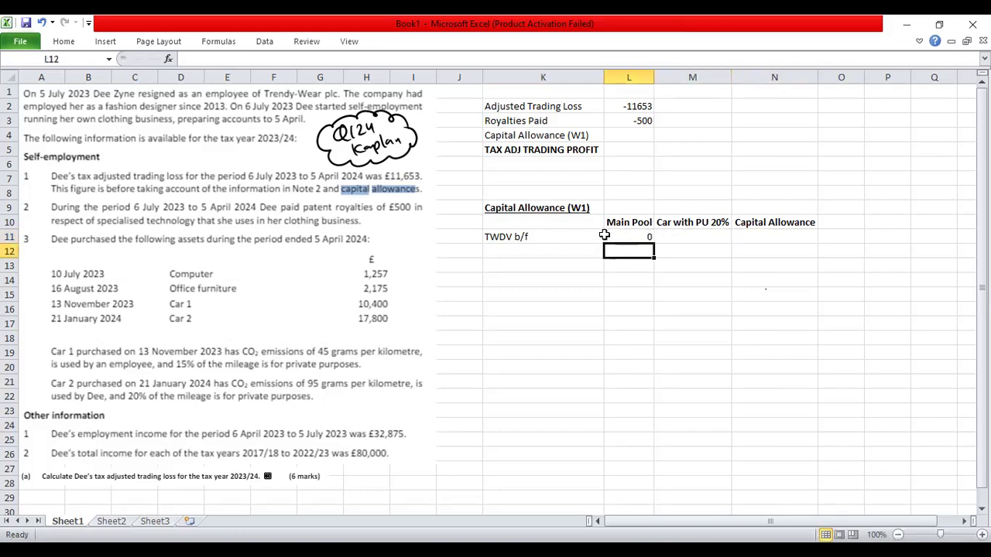
type("Addition")
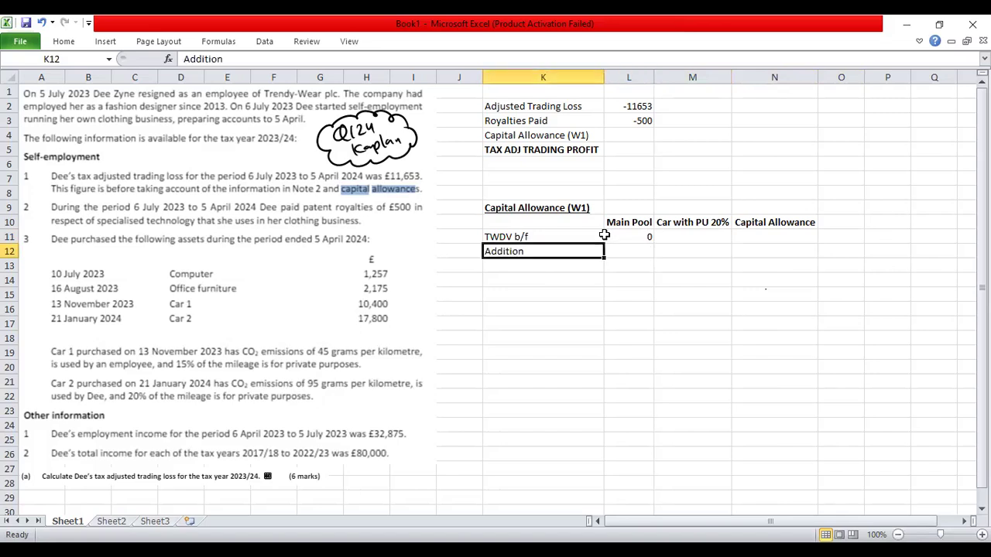
key("ctrl+b")
Step: Enter the subheading "Qualyfying for AIA" in K13 and make it bold and underlined
key("Down")
type("Qua")
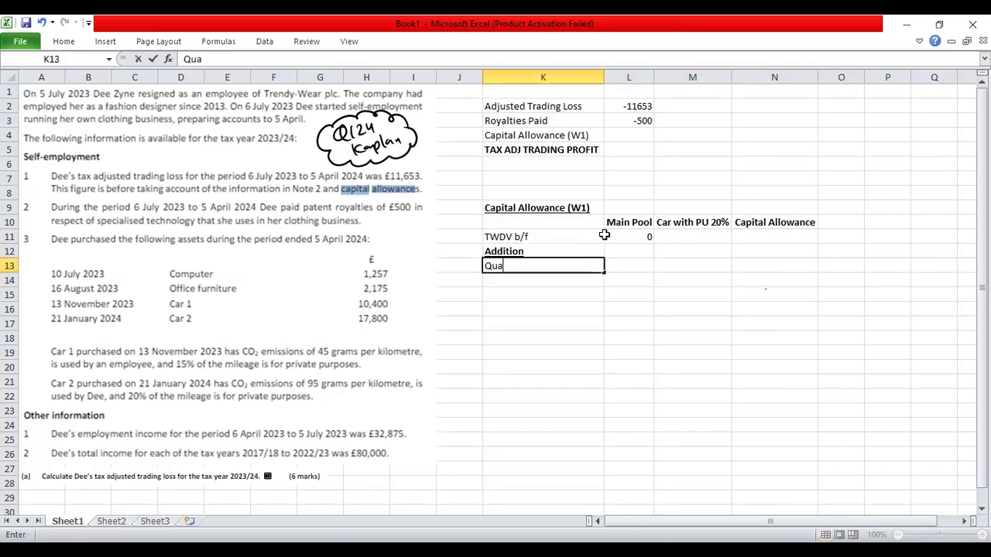
type("lyfying for AIA")
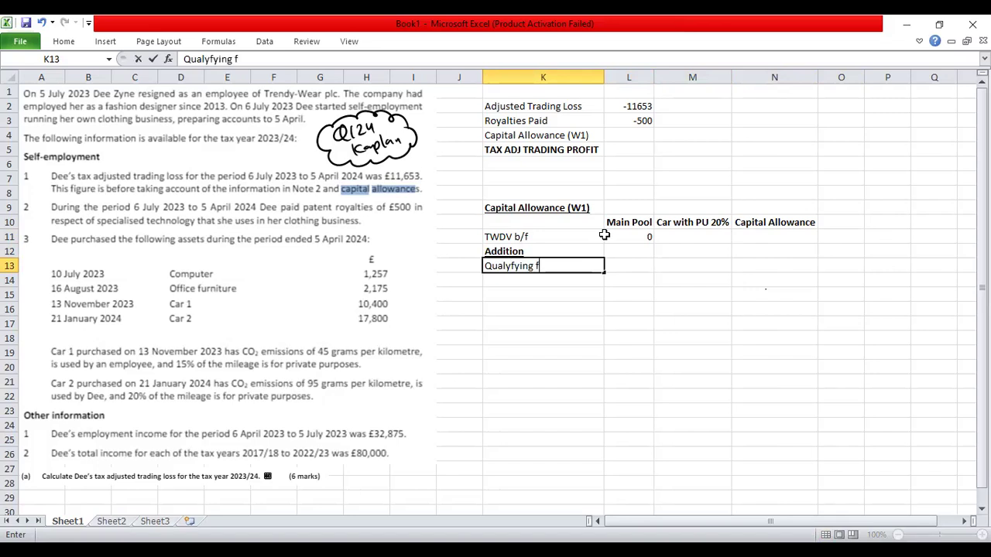
key("Return")
key("Up")
key("ctrl+b")
key("ctrl+u")
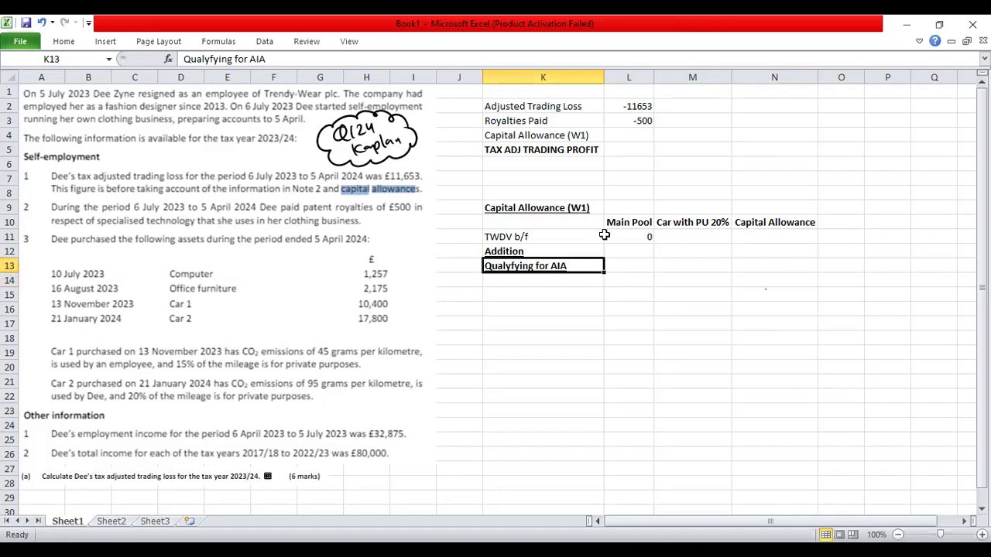
Step: Enter the asset labels "Computer" in K14 and "Office Furniture" in K15 under the AIA subheading
key("Return")
key("Up")
key("Up")
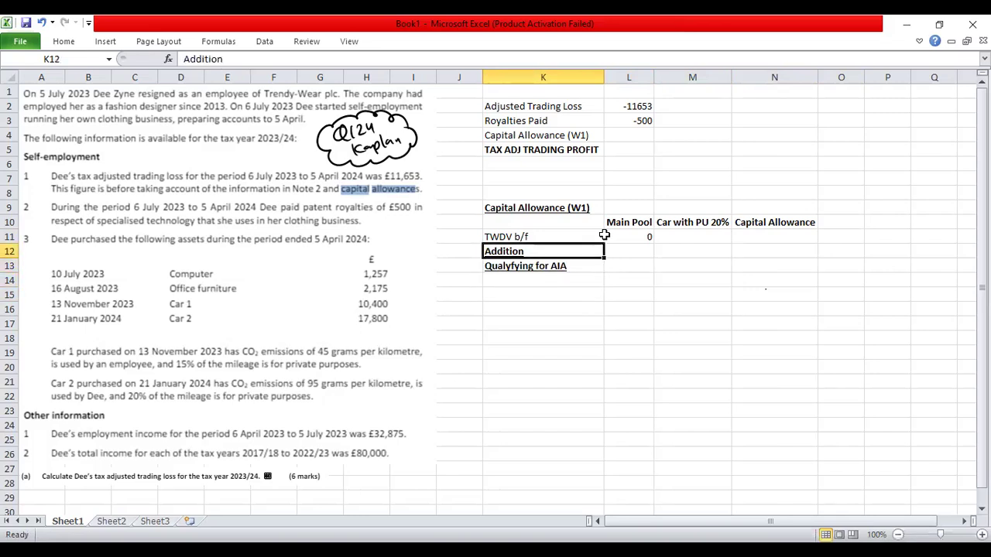
key("Down")
key("Down")
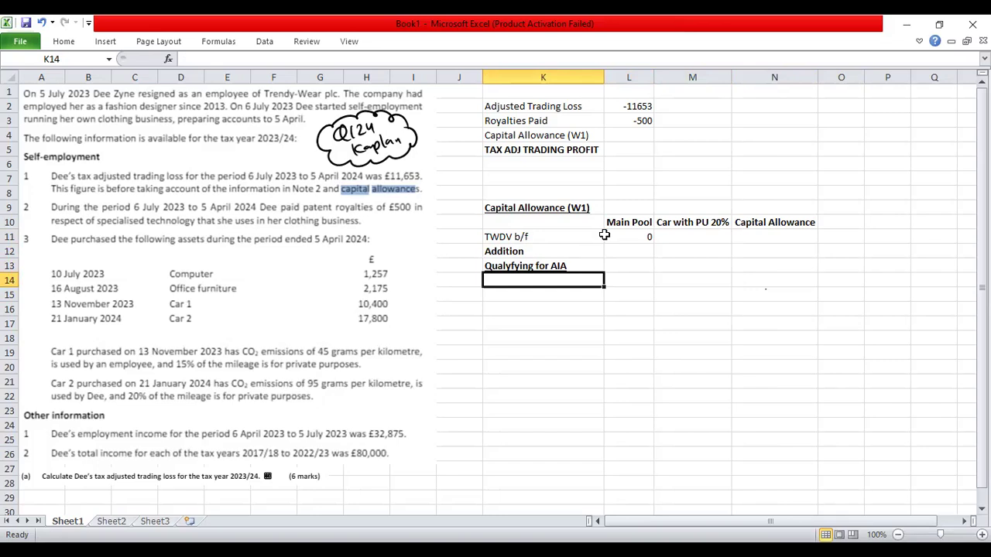
type("C")
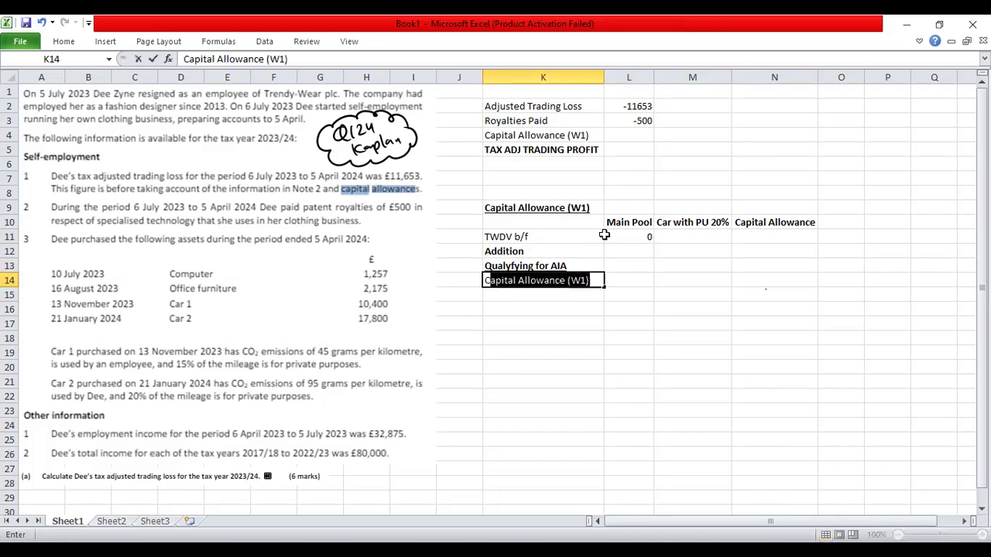
type("omputer")
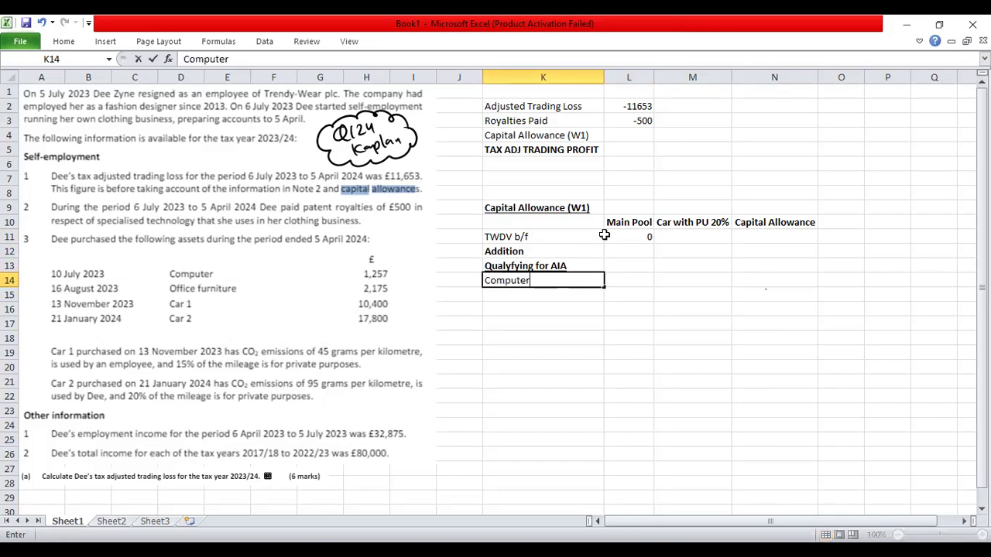
key("Return")
type("Office")
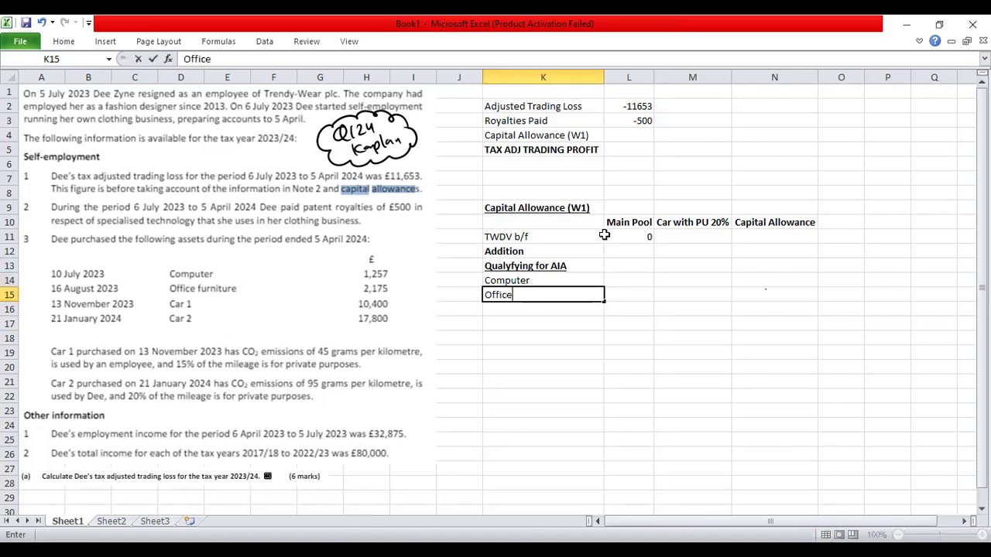
type(" Furniture")
key("Tab")
Step: Insert a blank column before the Main Pool column and narrow it to suit short figures
key("Up")
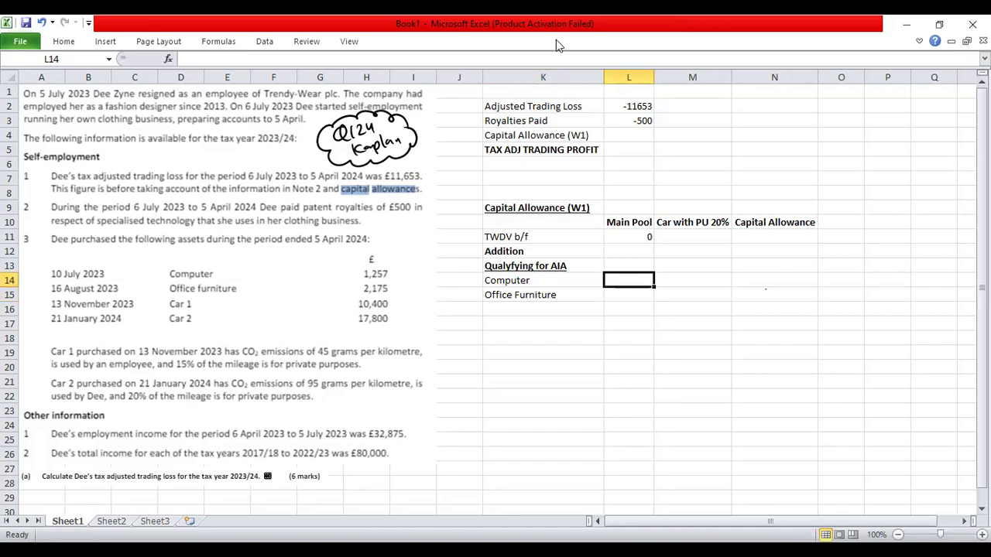
right_click(631, 77)
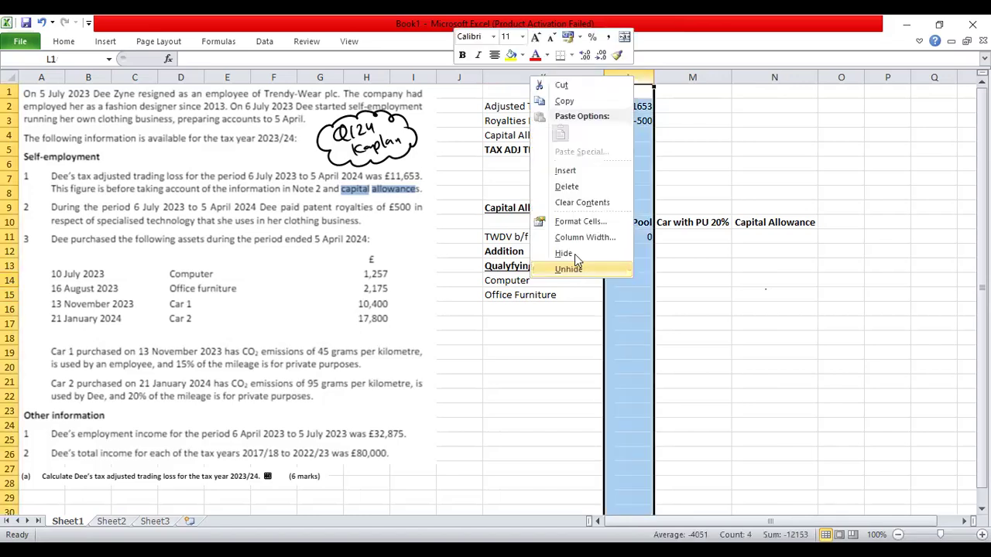
left_click(565, 170)
left_click_drag(726, 76, 667, 86)
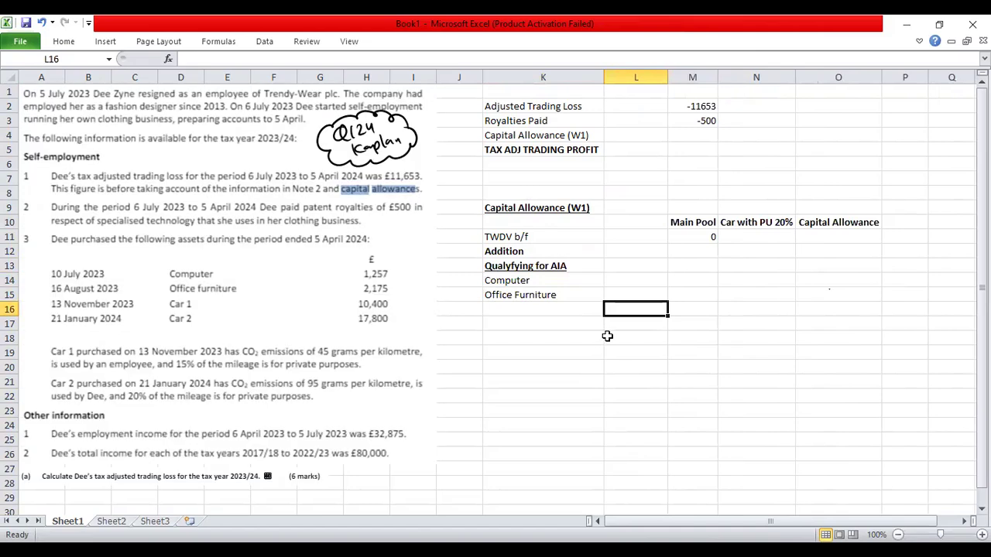
Step: Enter the asset costs in the new column: 1257 for the computer in L14 and 2175 for the office furniture in L15
left_click(650, 252)
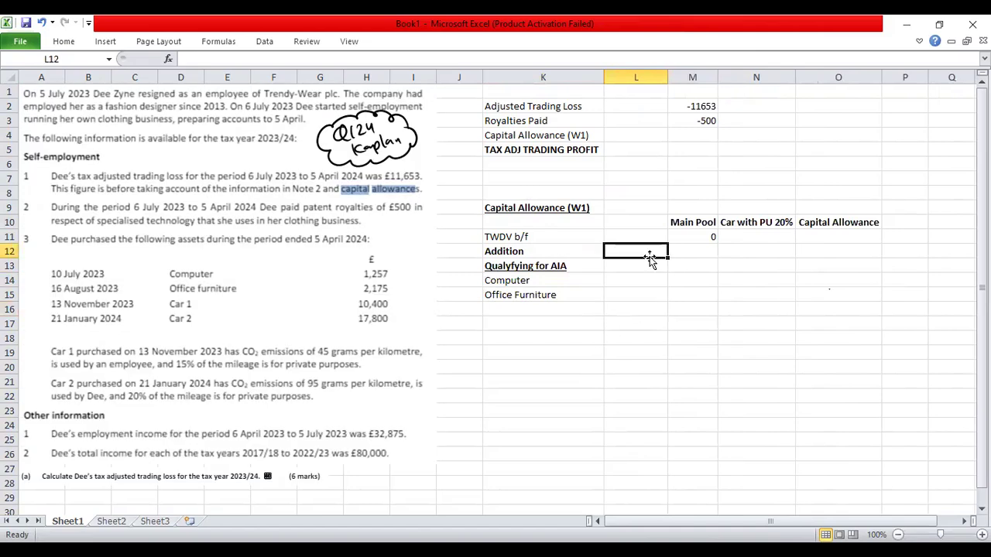
key("Down")
key("Down")
type("1257")
key("Return")
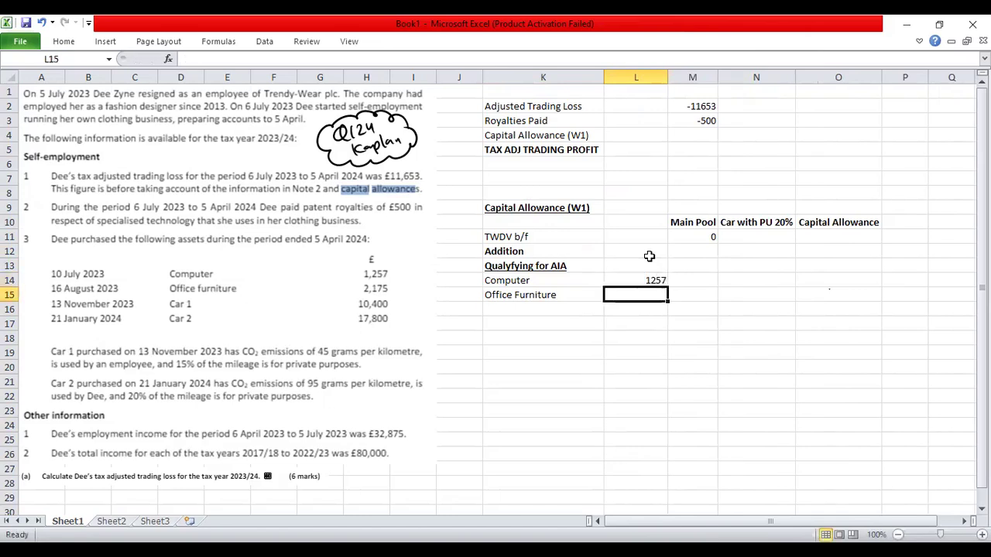
type("2175")
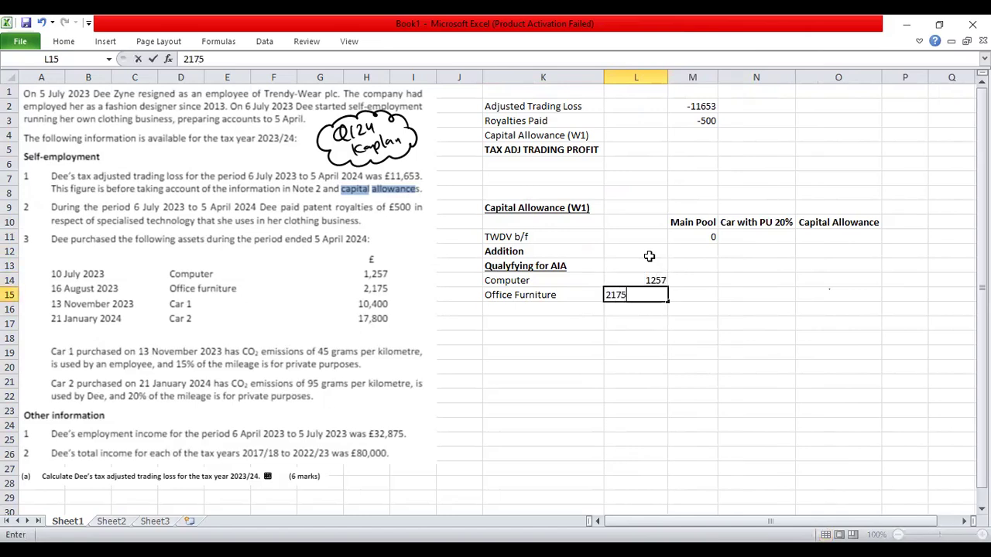
key("Return")
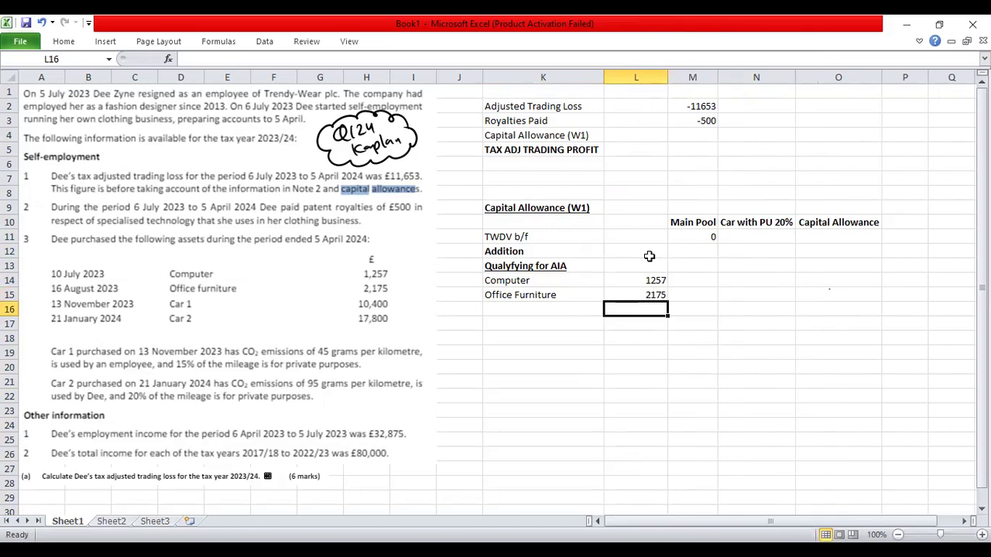
Step: Total the computer and office furniture costs in L16 with a formula adding L14 and L15
type("=")
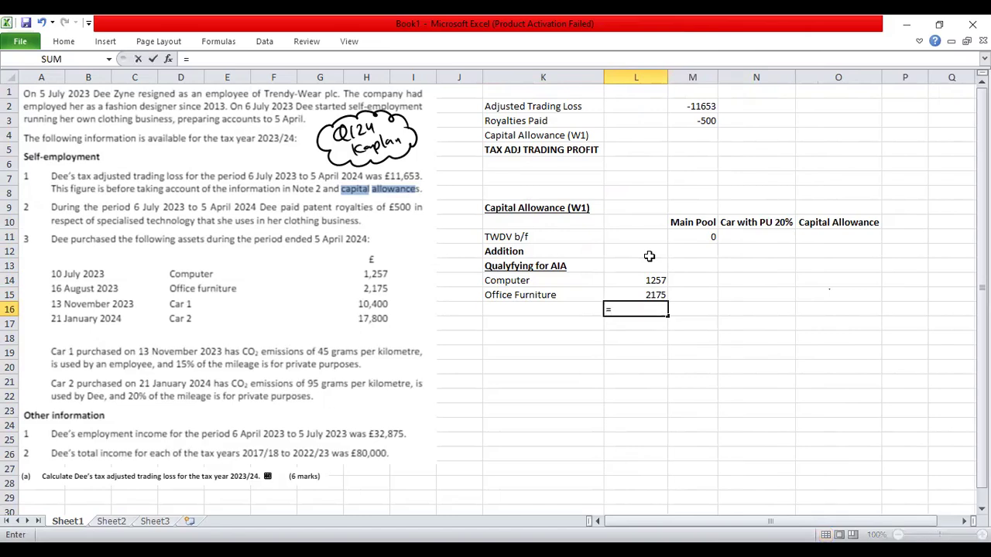
key("Up")
key("Up")
type("+")
left_click(664, 295)
key("Return")
Step: Add an "AIA" row in K17 with a value of 3432 in L17
key("Up")
key("Left")
key("Down")
type("AiA")
key("Tab")
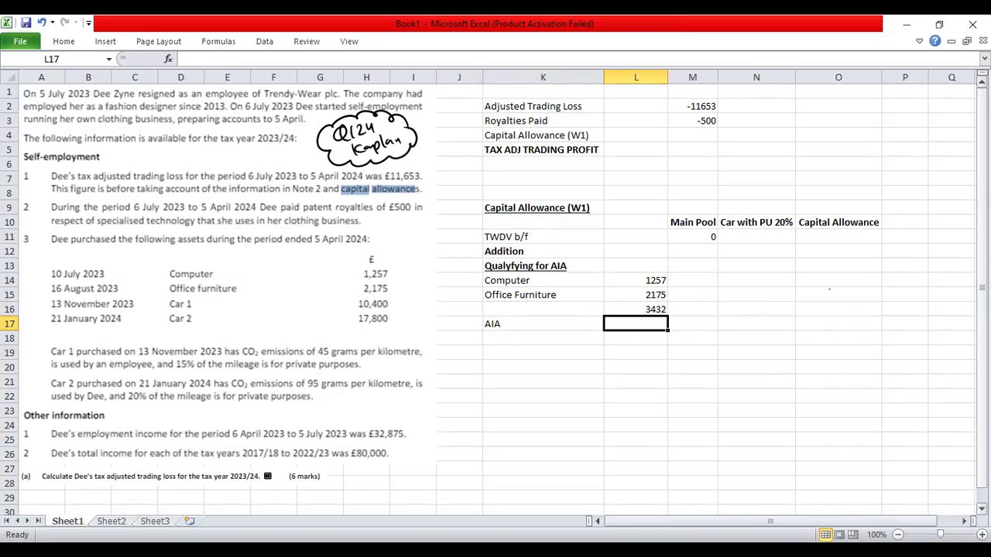
type("3432")
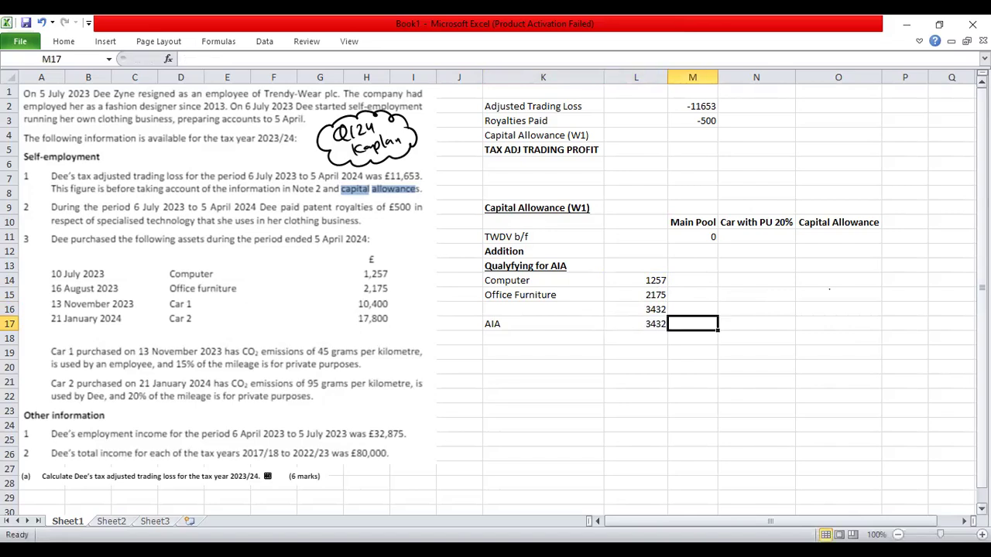
key("Return")
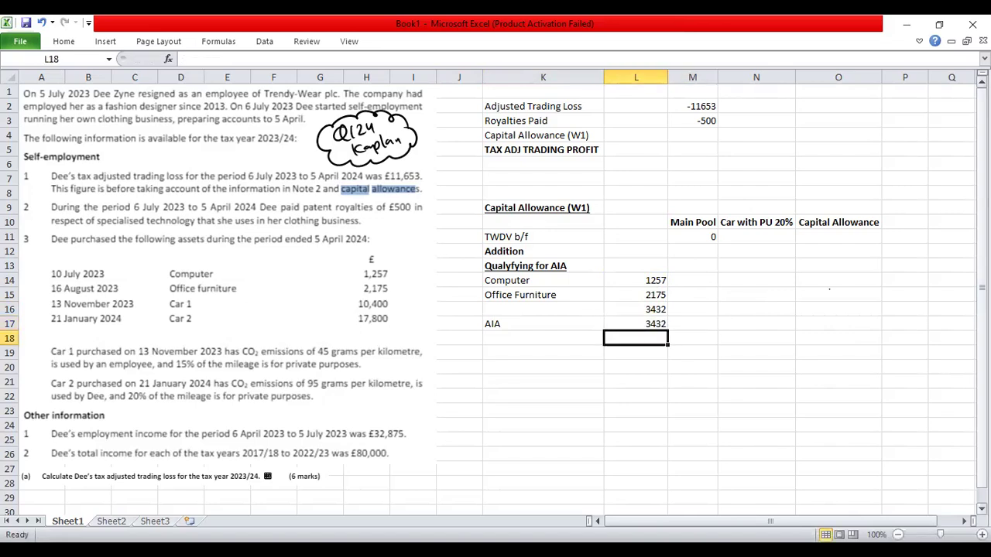
Step: Make the AIA figure in L17 negative so that it reads -3432
key("Up")
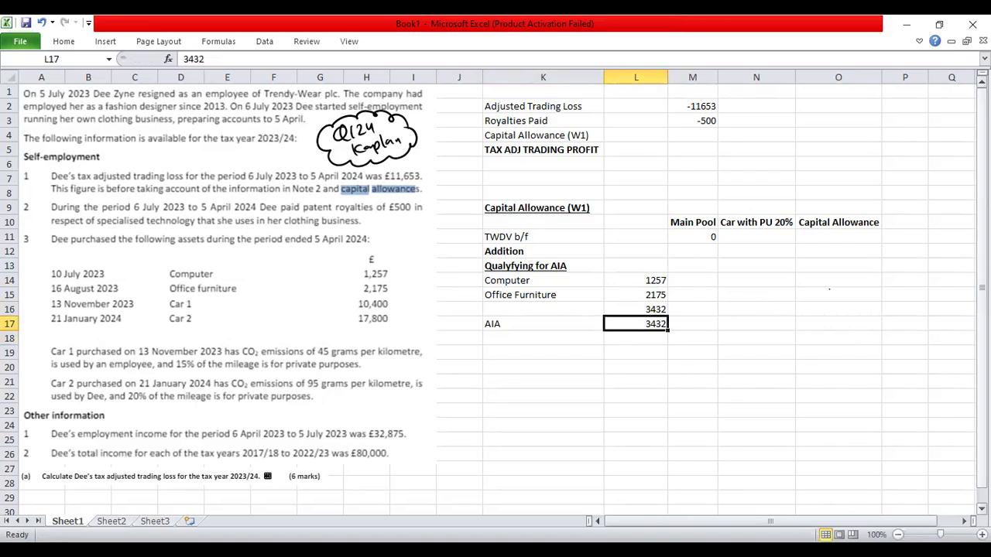
key("F2")
key("Home")
type("-")
key("Return")
key("Down")
key("Up")
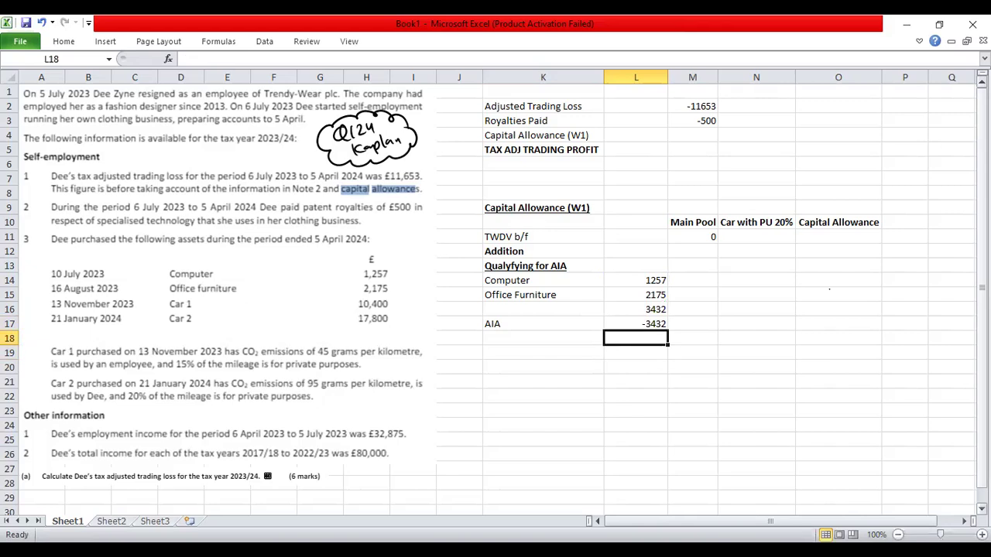
Step: Enter the formula =L16+L17 in L18 to net the AIA against the asset total
type("=")
key("Up")
key("Up")
type("+")
key("BackSpace")
type("+")
key("Up")
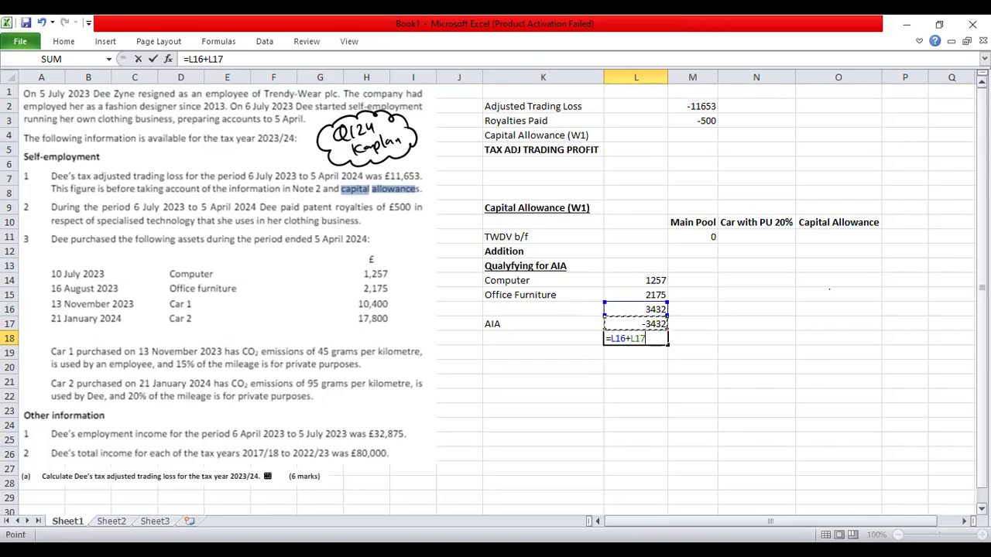
key("Return")
key("Down")
key("Down")
key("Up")
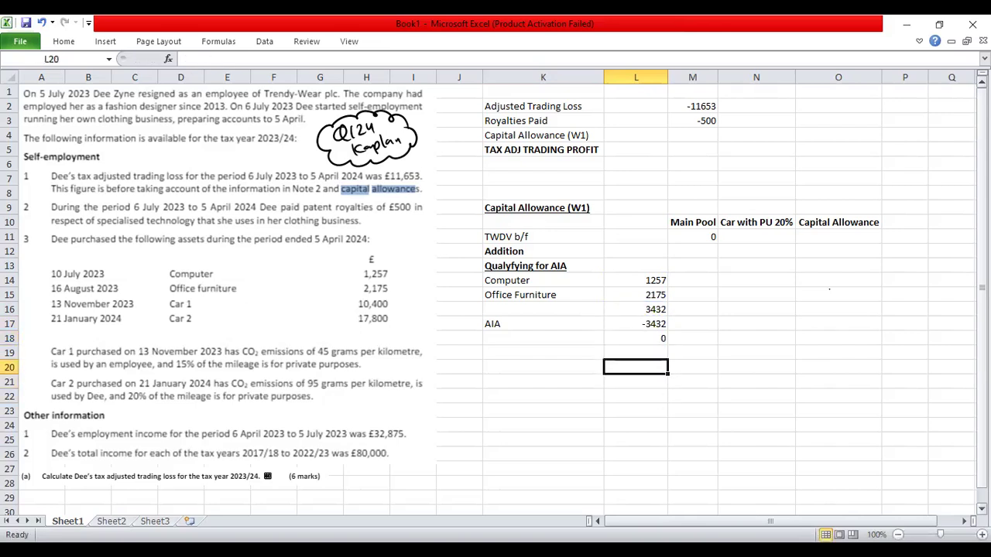
Step: Clear the net formula from L18
key("Up")
key("Up")
key("Right")
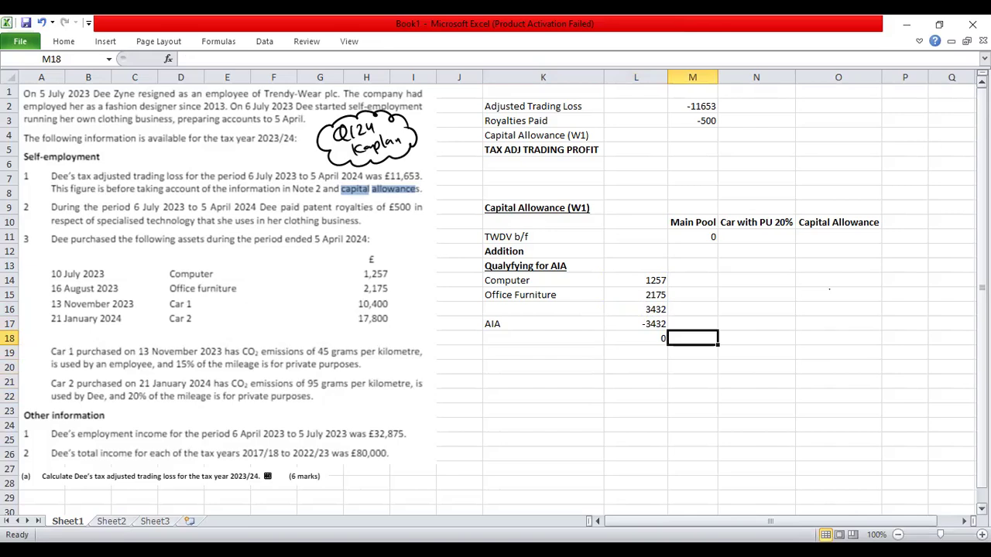
key("Left")
key("Delete")
key("Up")
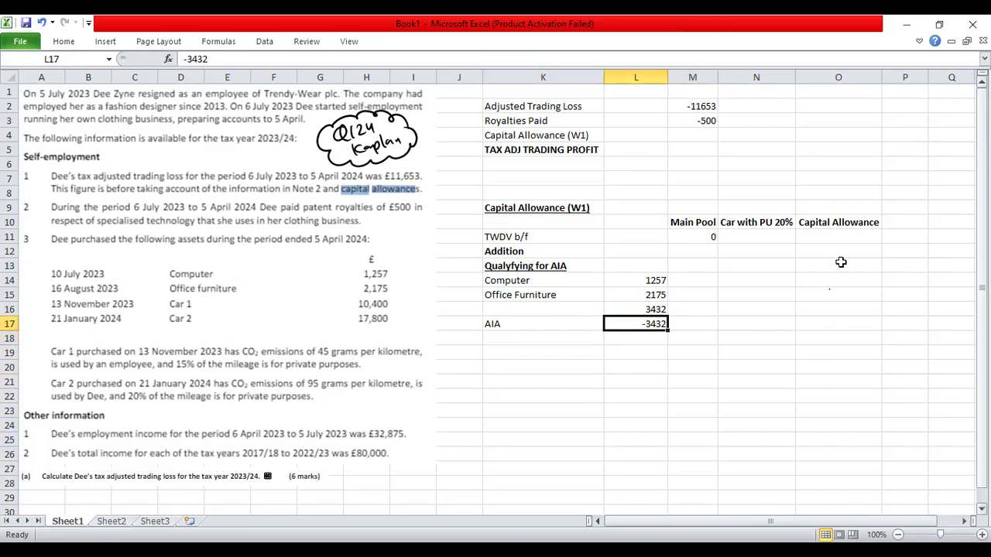
left_click_drag(699, 109, 703, 124)
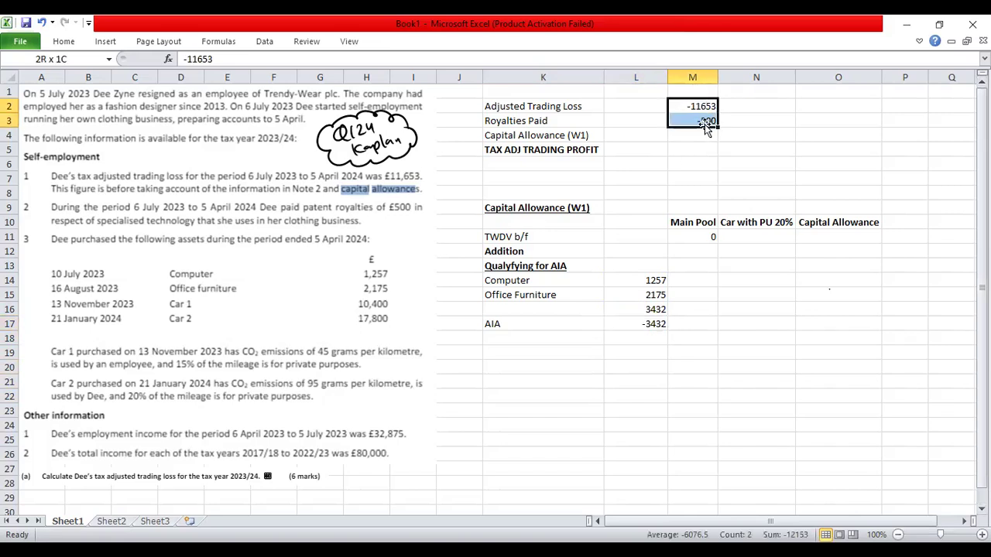
left_click(653, 323, "shift")
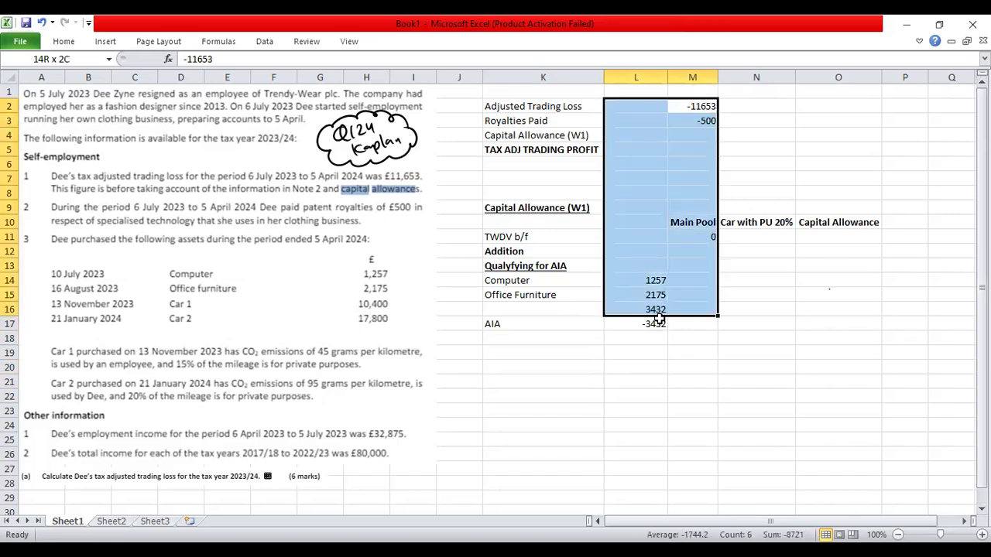
left_click(703, 113)
left_click(703, 117)
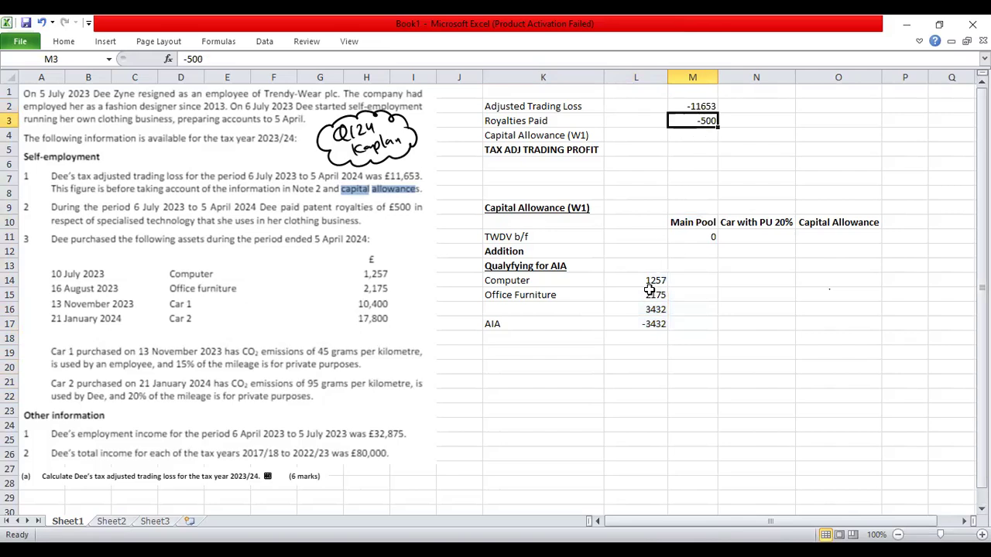
double_click(652, 324)
left_click(706, 121)
left_click(654, 322)
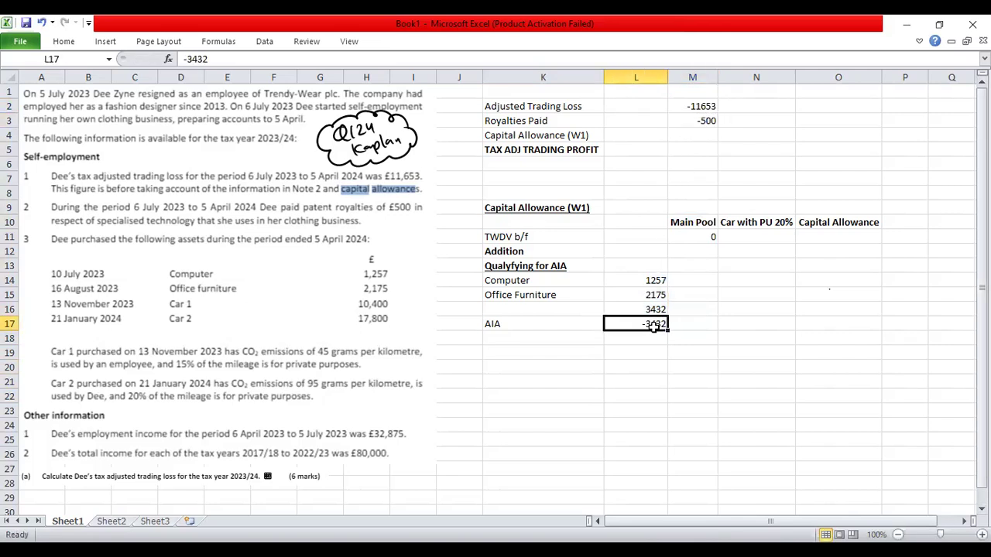
left_click(708, 122, "ctrl")
Step: Format the figures in M2:M3 and L14:L17 as numbers with a thousands separator and 0 decimal places
left_click_drag(706, 108, 703, 120)
left_click_drag(645, 283, 648, 323, "ctrl")
right_click(585, 270)
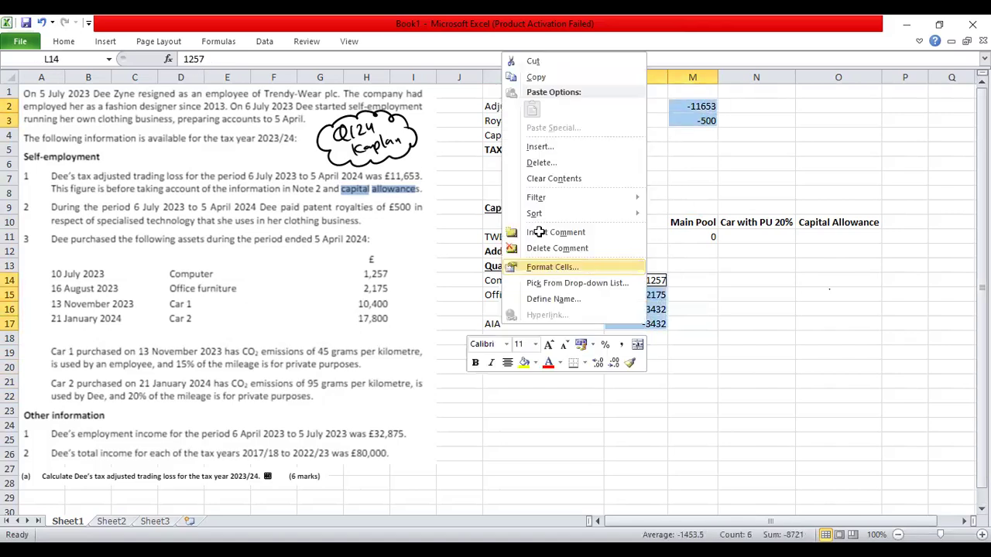
key("Escape")
key("ctrl+1")
left_click(455, 158)
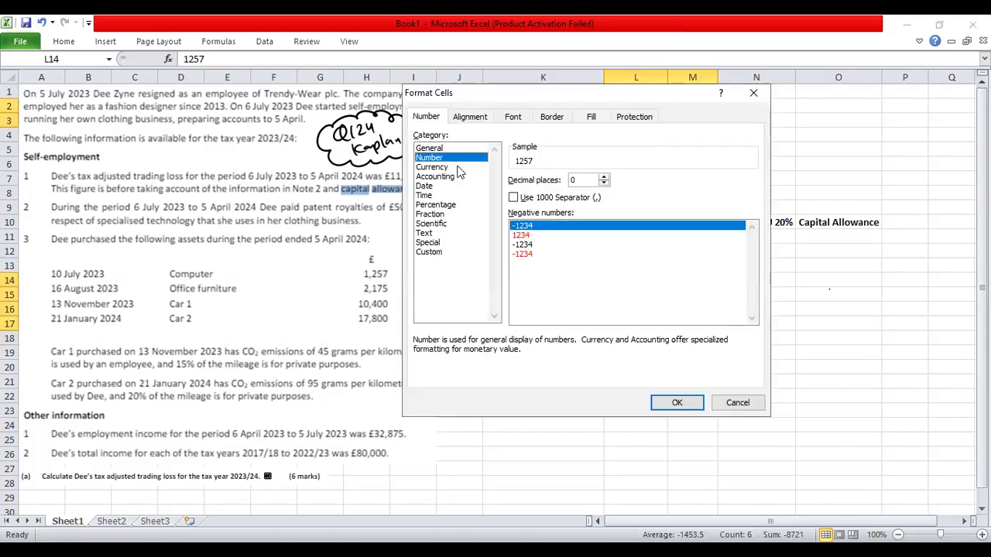
left_click(533, 199)
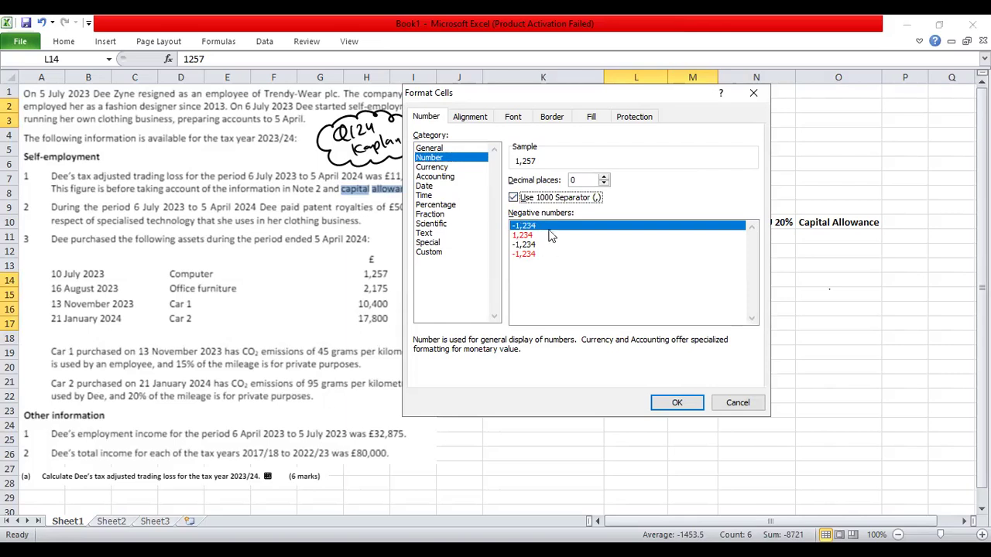
left_click(679, 403)
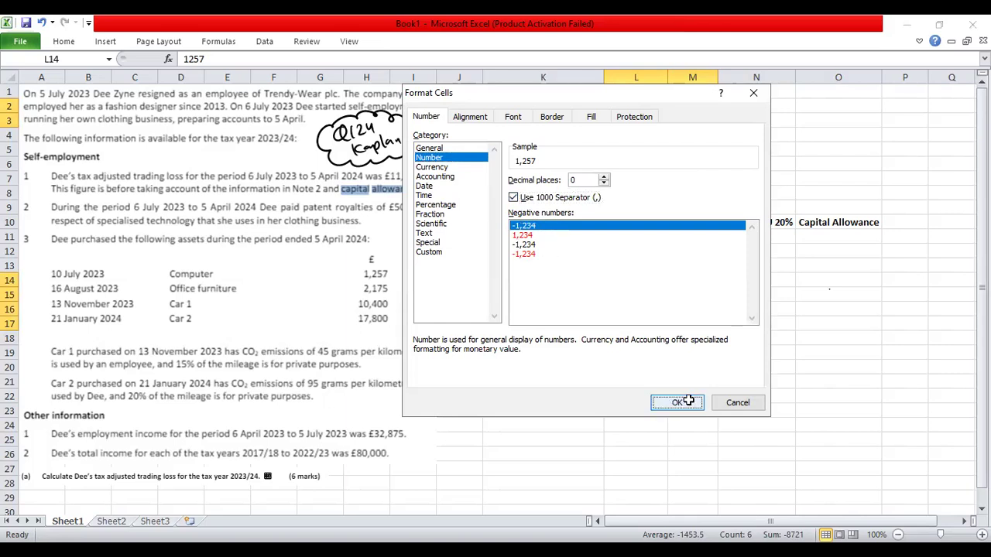
left_click_drag(691, 106, 703, 120)
left_click_drag(639, 277, 647, 339)
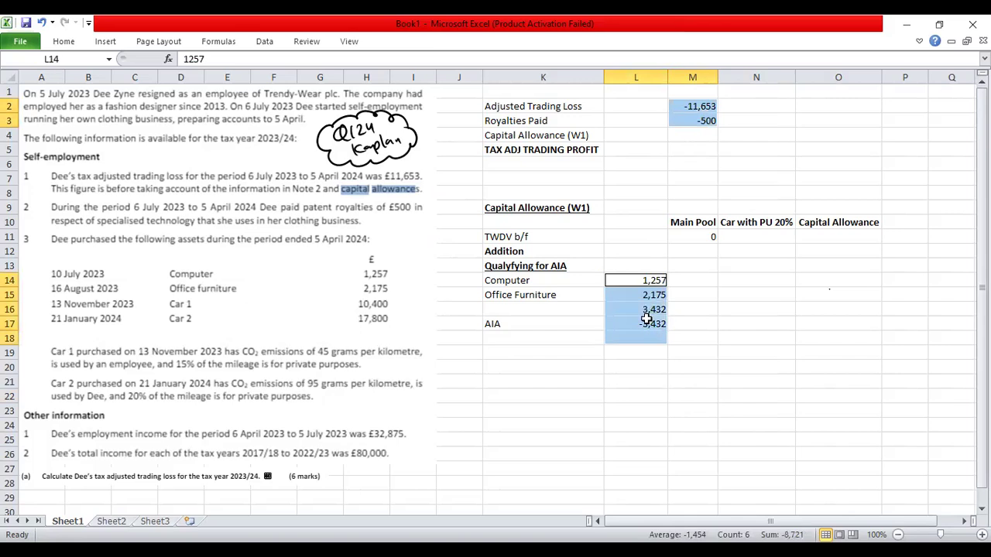
right_click(646, 321)
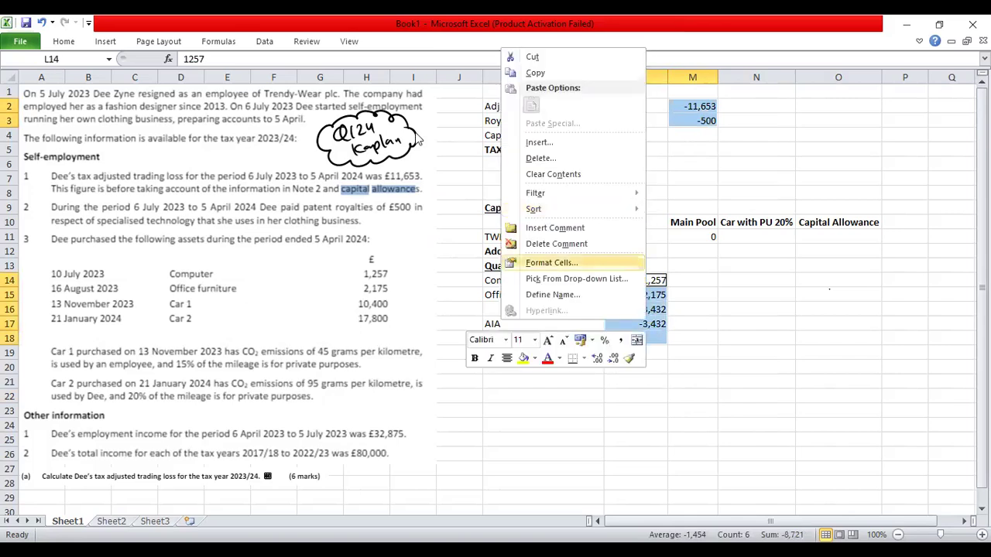
left_click(586, 263)
left_click(450, 154)
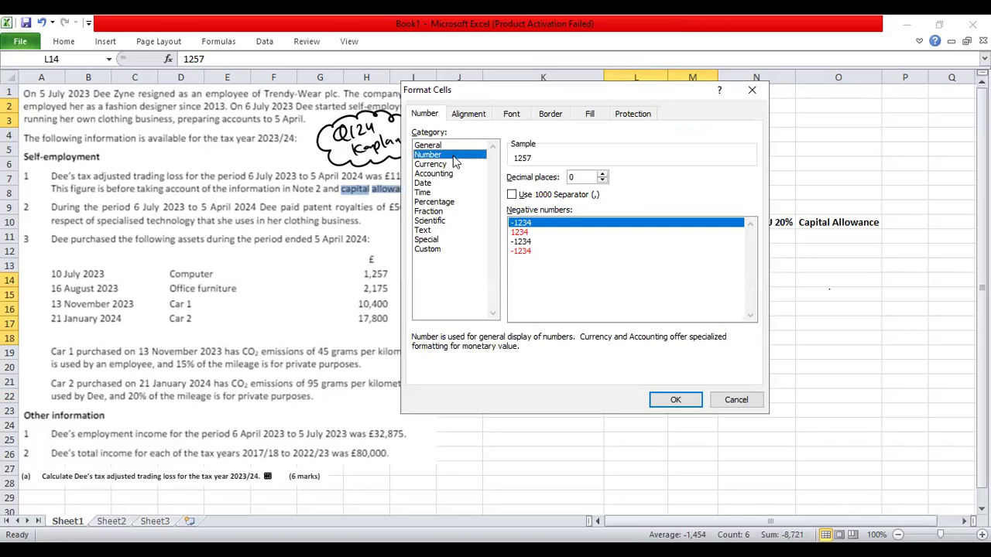
left_click(456, 165)
left_click(459, 173)
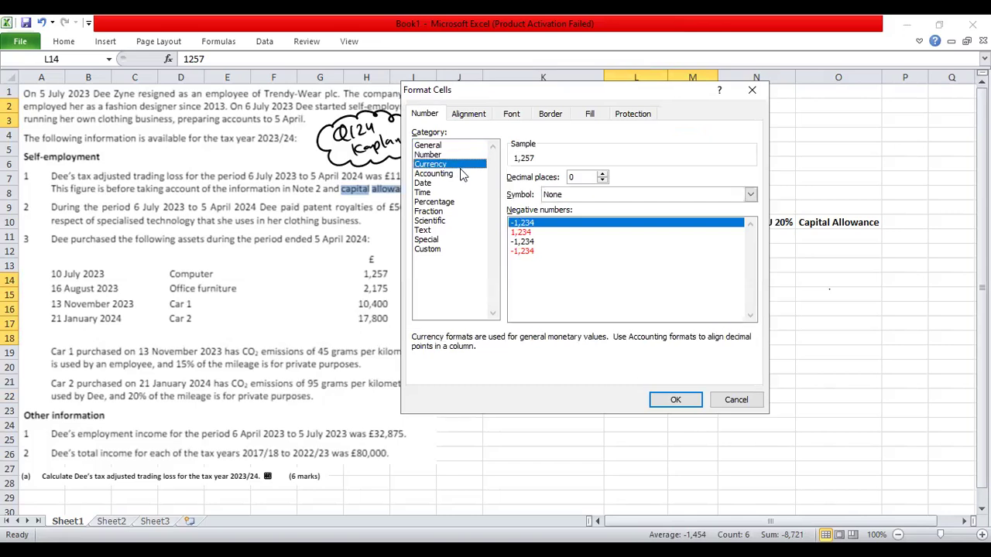
left_click(455, 183)
left_click(450, 192)
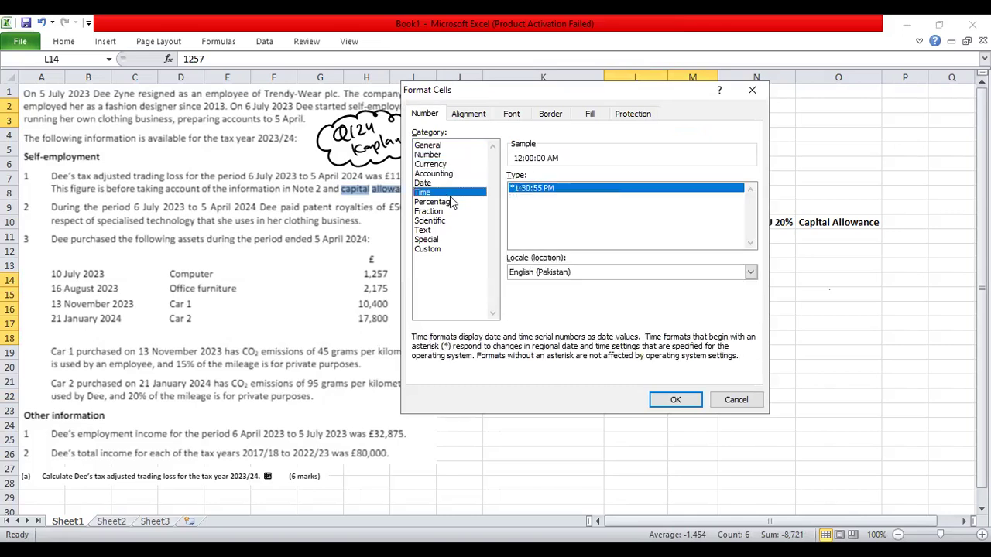
left_click(451, 202)
left_click(453, 239)
left_click(445, 146)
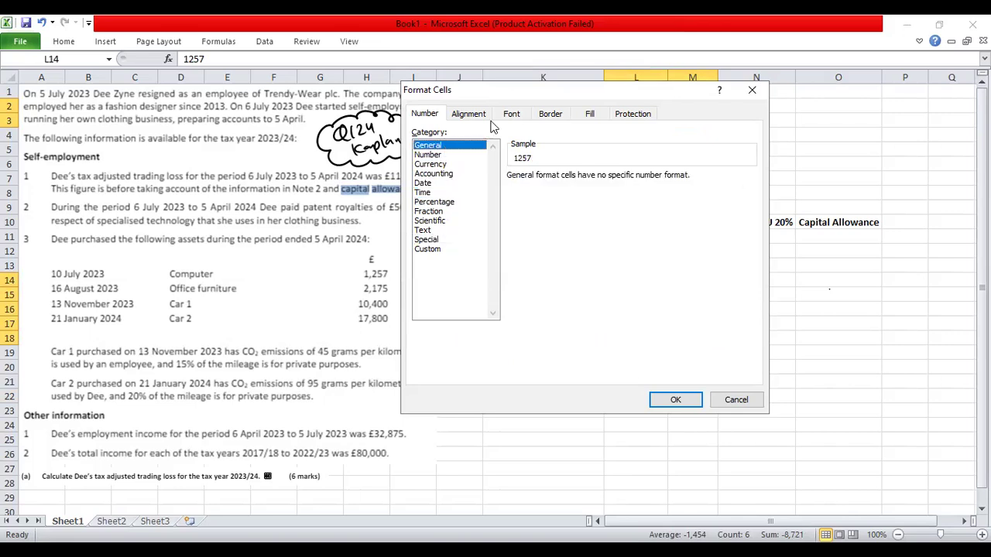
key("Escape")
left_click(677, 372)
Step: Enter the formula =L16+L17 in M18 to carry the balance after AIA into the Main Pool column
left_click(633, 326)
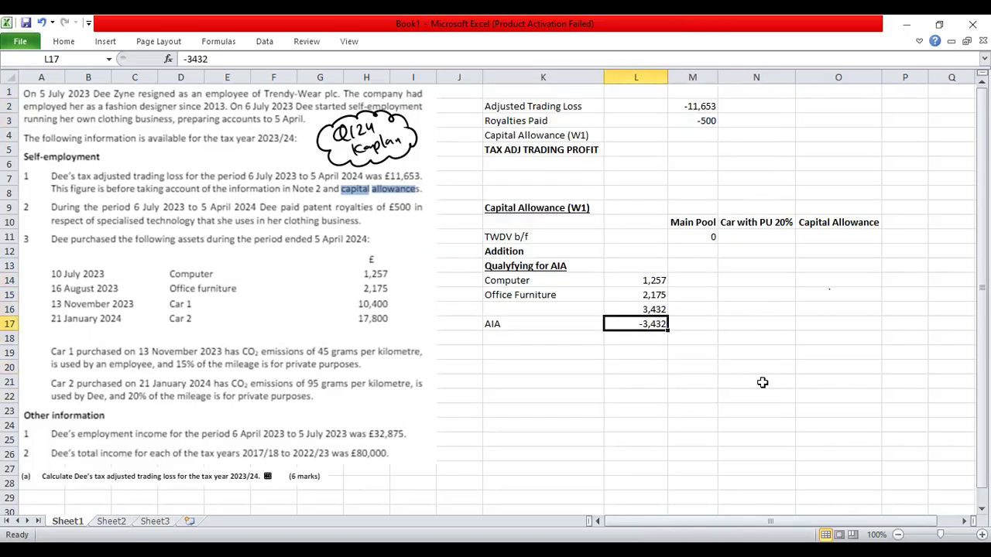
key("Right")
key("Left")
key("Left")
key("Right")
key("Right")
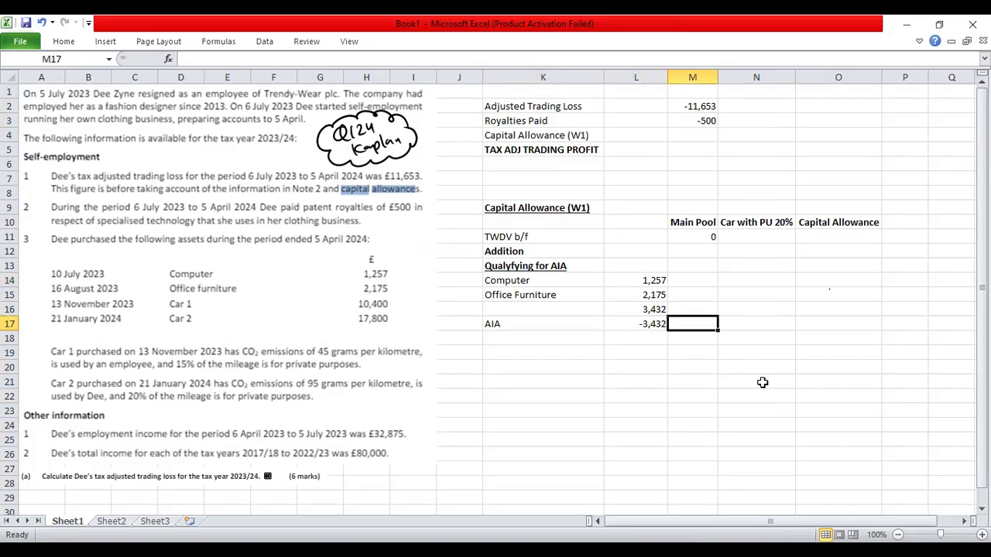
key("Down")
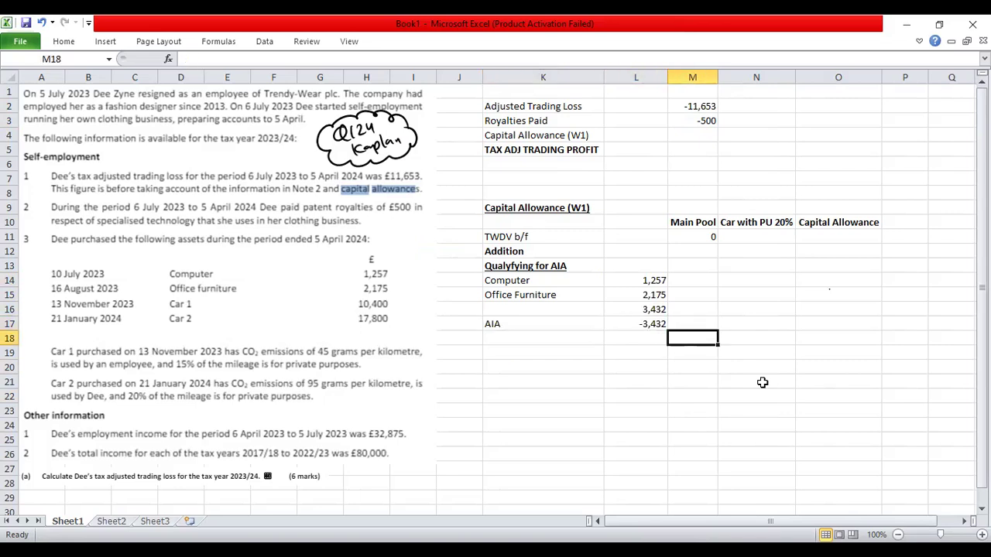
type("=")
key("Left")
key("Up")
key("Up")
key("Up")
key("Down")
type("+")
key("Up")
key("Left")
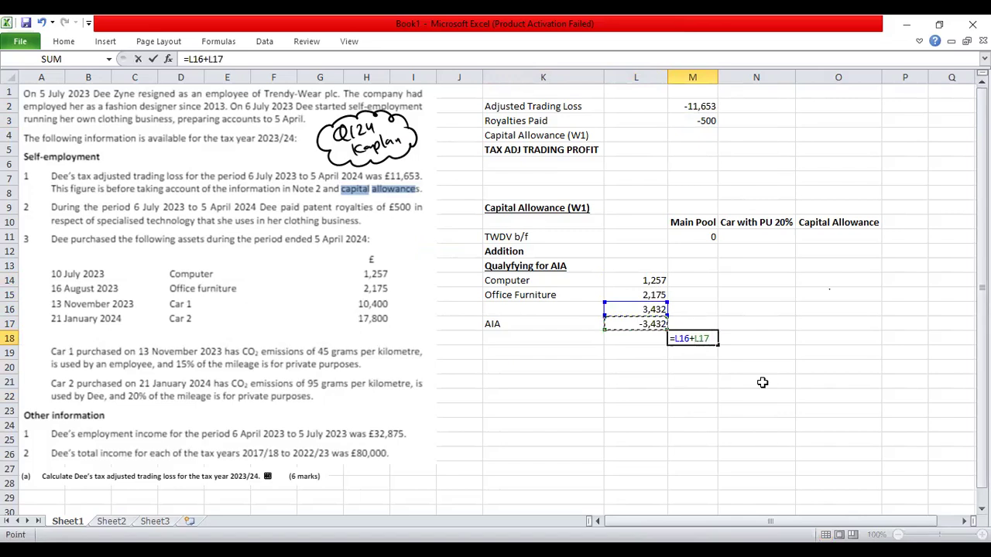
key("Return")
key("Up")
key("Up")
key("Up")
key("Right")
key("Down")
key("Left")
key("Left")
key("Right")
key("Right")
key("Right")
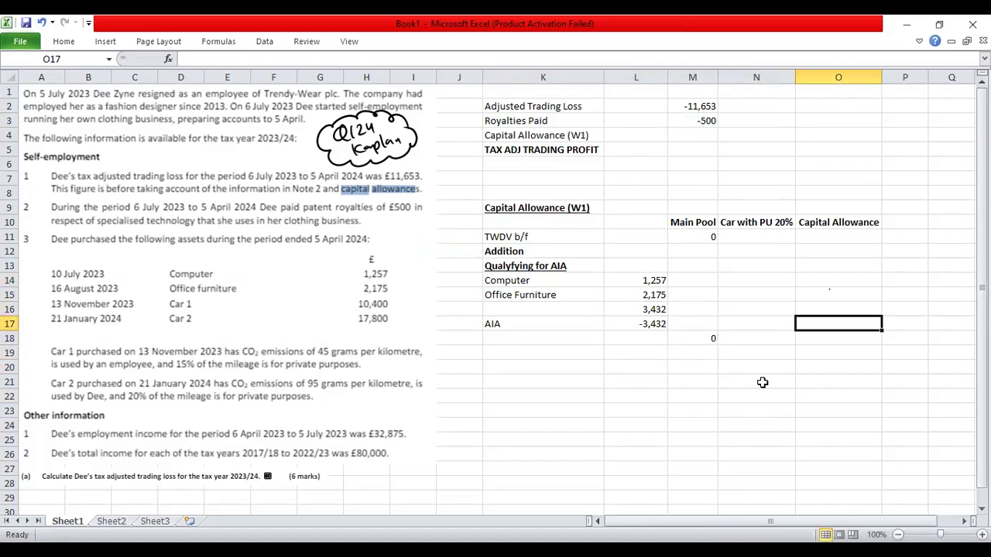
key("Left")
key("Left")
key("Left")
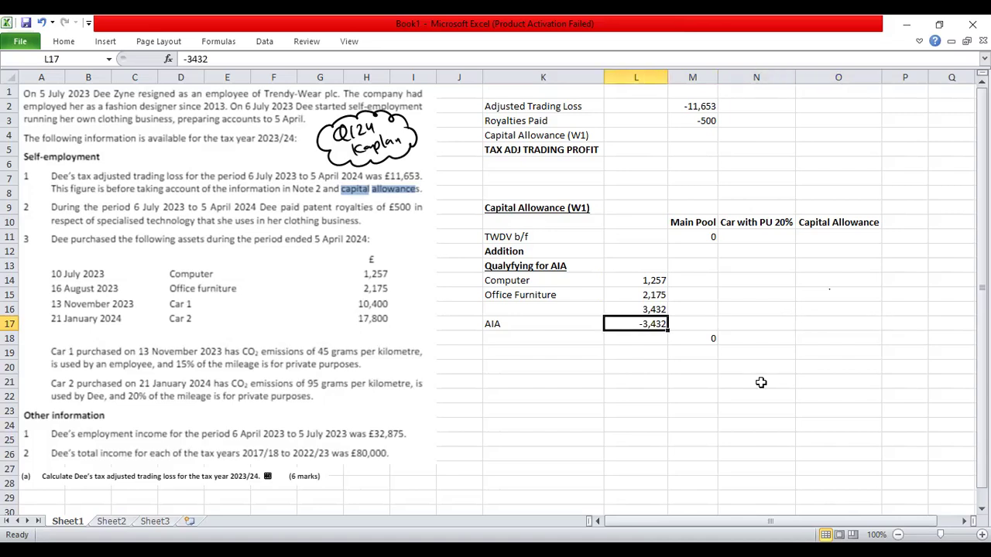
Step: Ink a circle around the AIA figure in L17 and an arrow from it to the Capital Allowance column
left_click(349, 41)
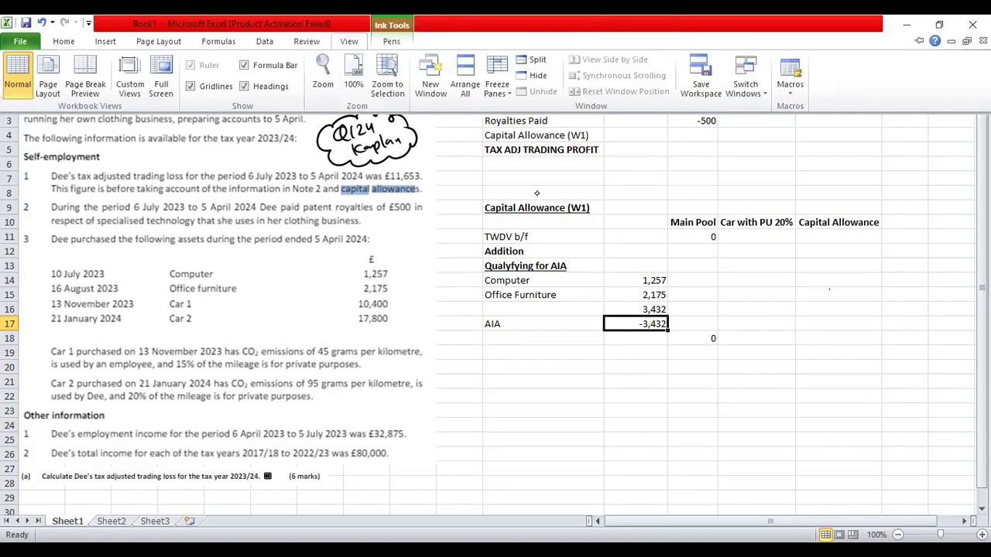
left_click(391, 41)
left_click(210, 81)
mouse_move(656, 319)
left_mouse_down()
mouse_move(616, 332)
mouse_move(802, 308)
mouse_move(817, 318)
mouse_move(792, 324)
left_mouse_up()
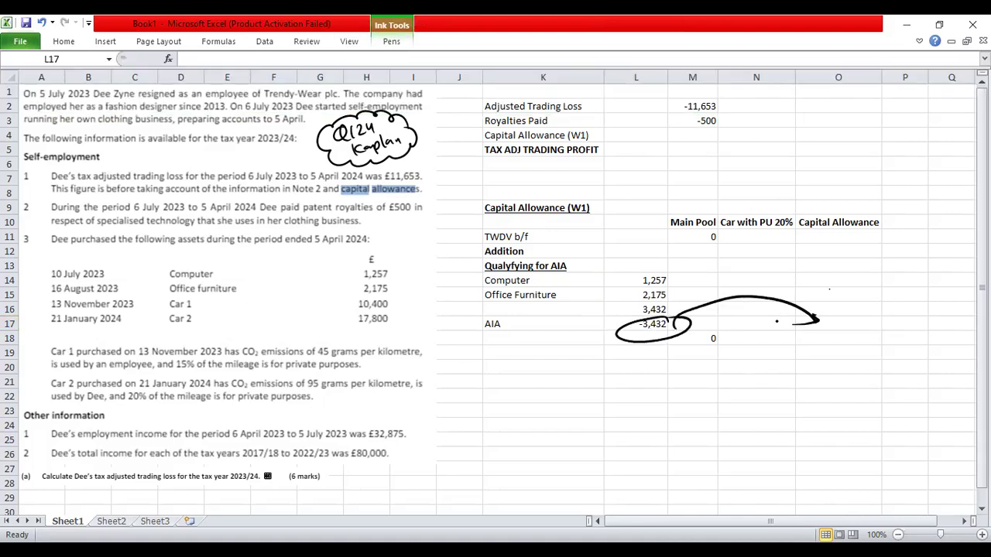
Step: Undo the ink circle and arrow drawn from the AIA figure
key("ctrl+z")
key("ctrl+z")
key("ctrl+z")
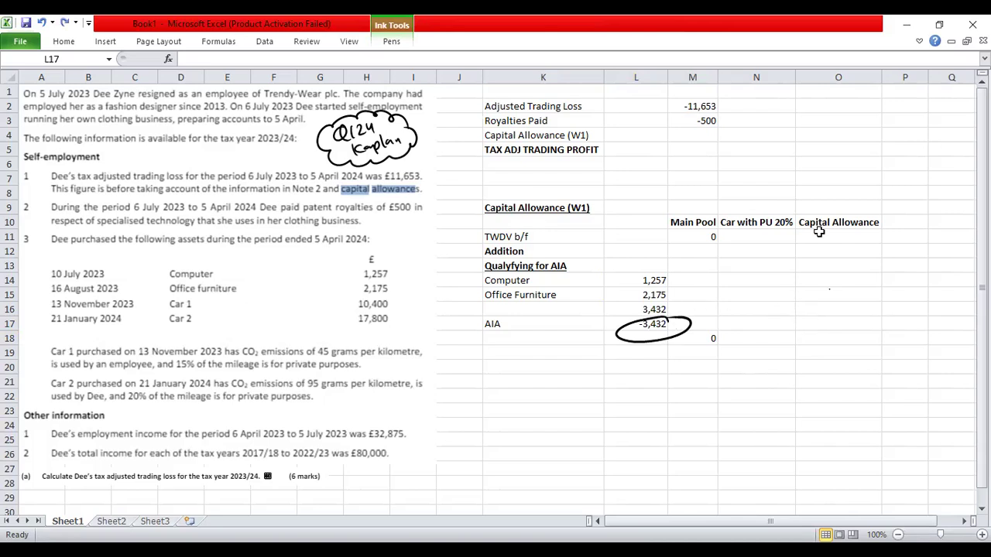
Step: Enter the formula =L17 in O17 to bring the AIA into the Capital Allowance column
left_click(835, 334)
left_click(844, 325)
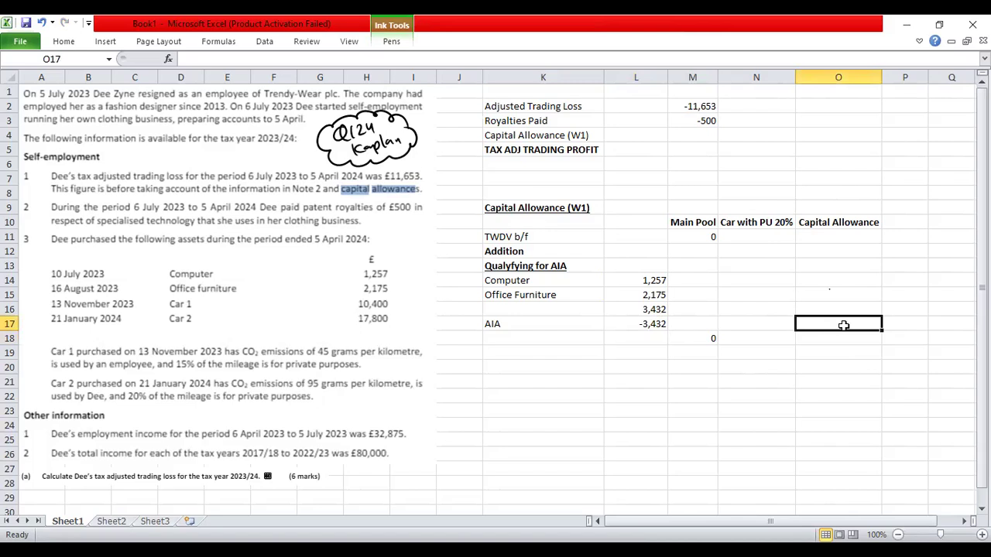
type("=")
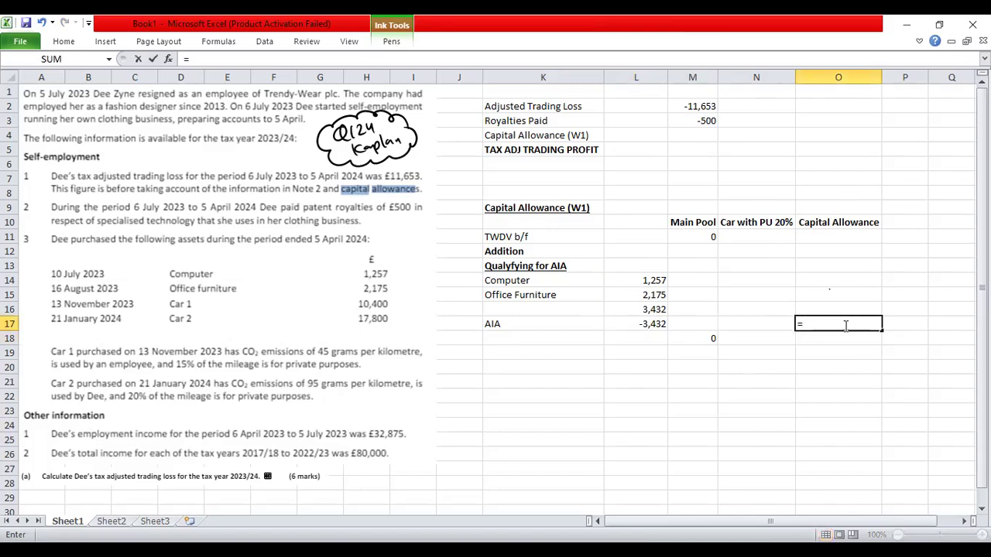
key("Left")
key("Left")
key("Left")
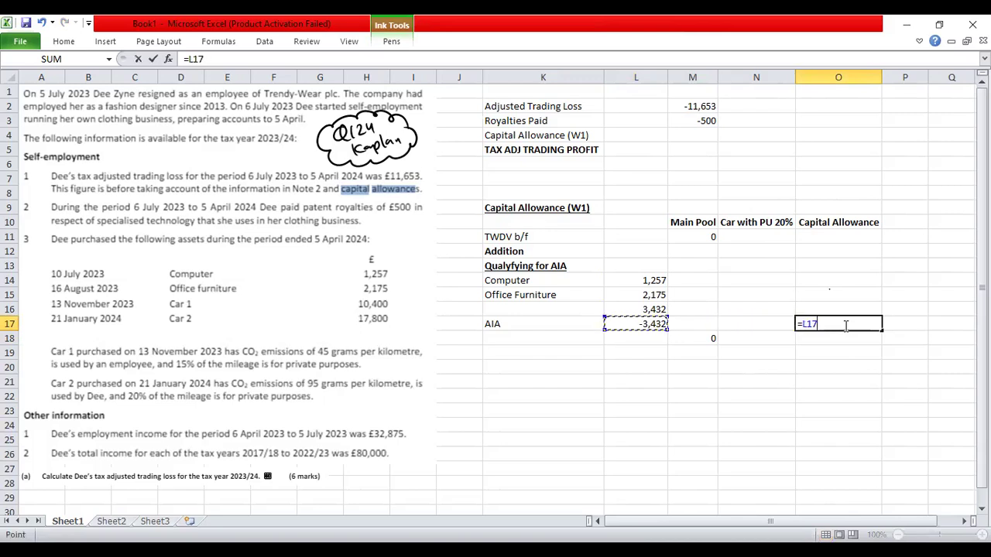
key("Return")
Step: Change the formula in O17 to =-L17 so the AIA is carried across with its sign reversed
left_click(844, 325)
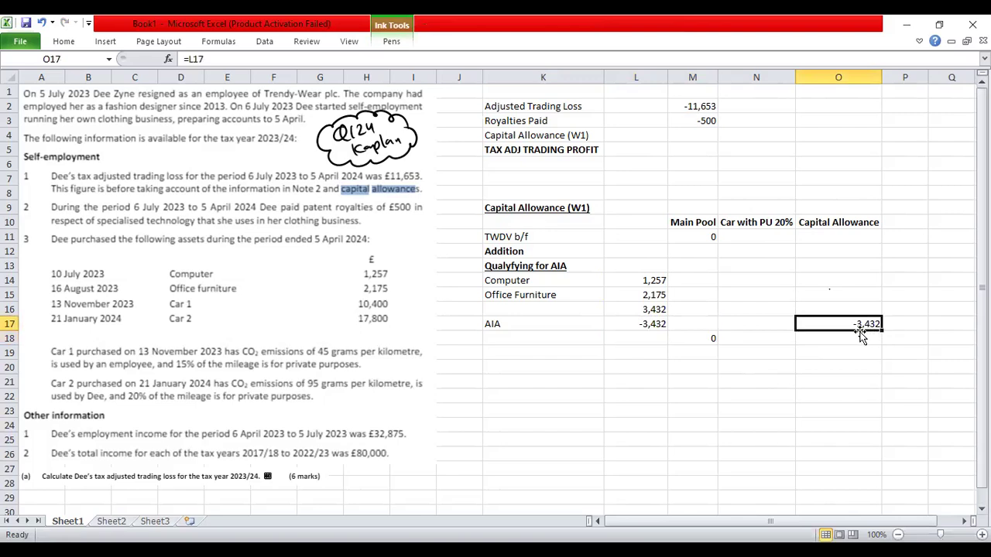
key("F2")
key("Escape")
type("=-L17")
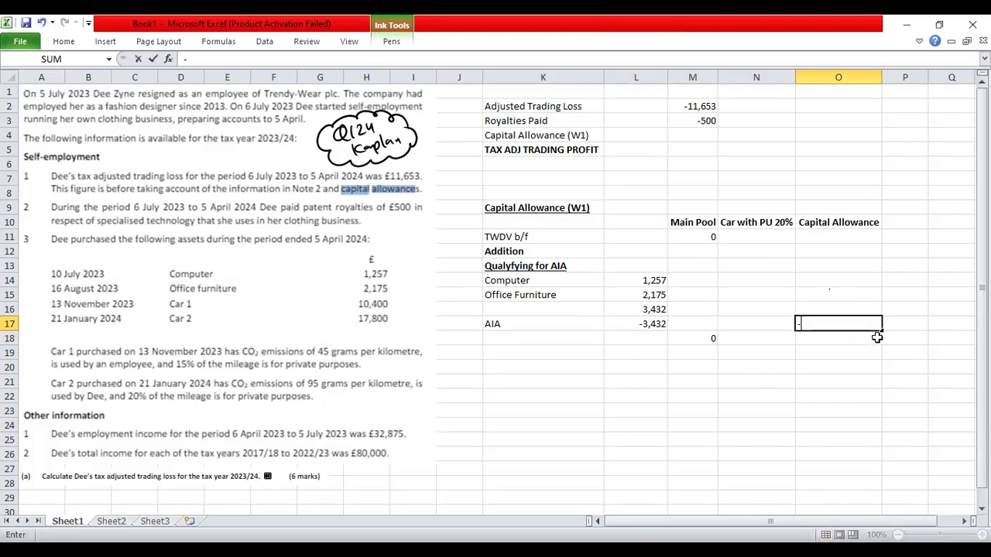
key("Return")
Step: Replace the formula in O17 with the plain value 3432
key("Up")
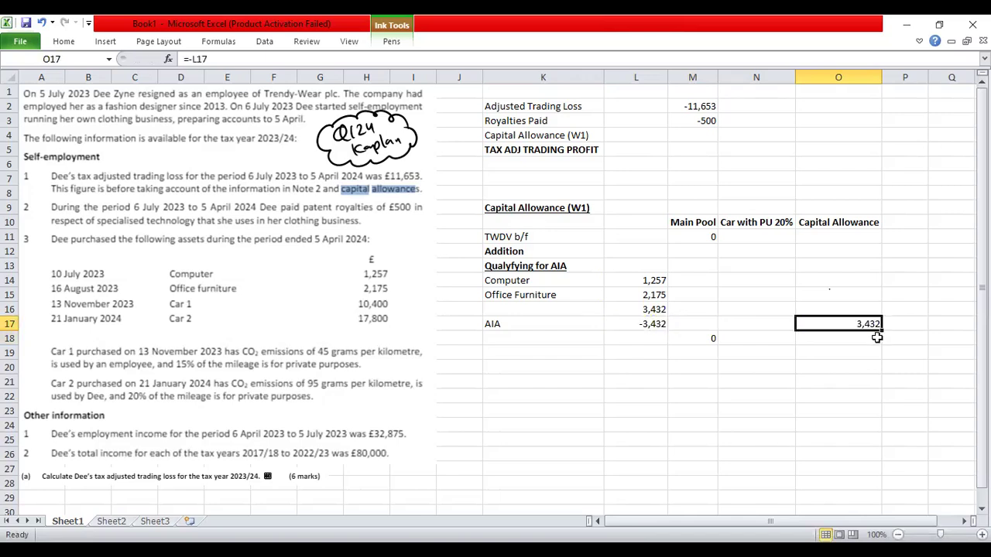
type("3")
type("4")
type("4")
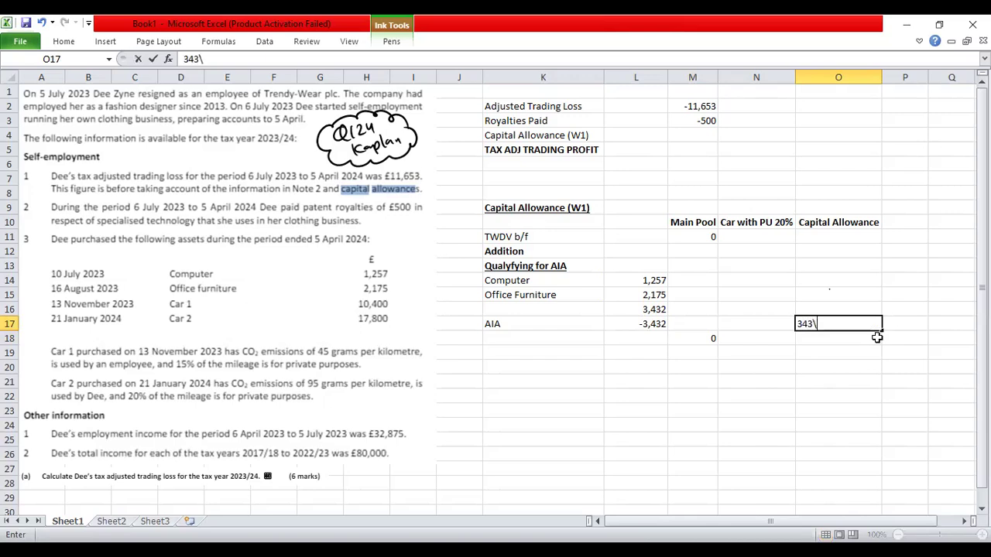
key("BackSpace")
type("32")
key("Return")
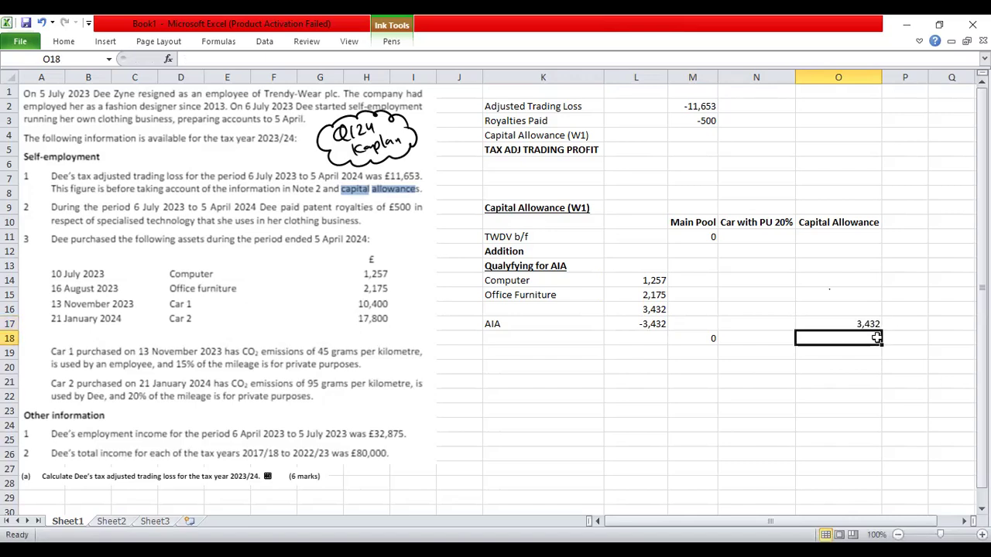
Step: Replace the value in O17 with the cell reference formula =L17
key("Up")
type("=")
key("Left")
key("Left")
key("Left")
key("Left")
key("Right")
key("Return")
Step: Edit the O17 formula to =-L17 to reverse the sign of the AIA
key("Up")
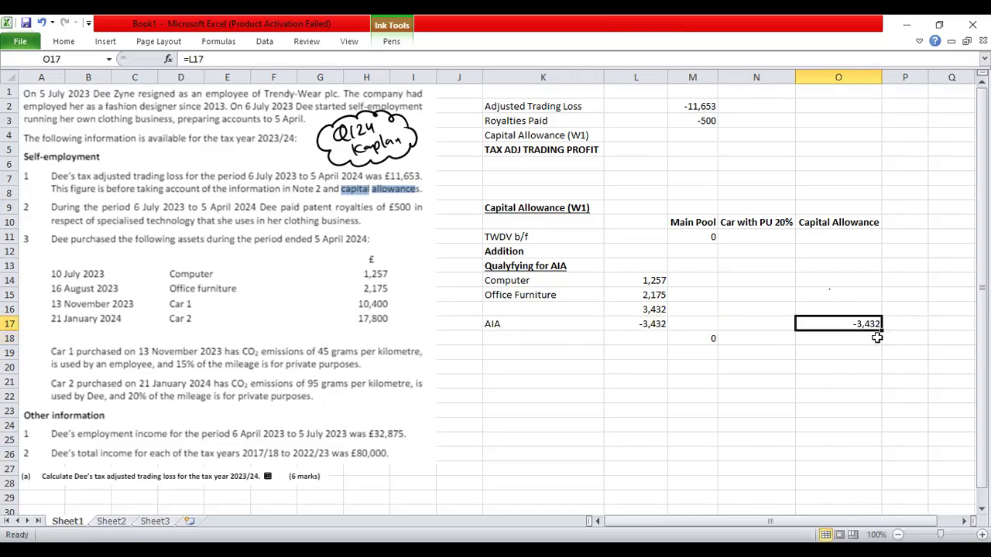
key("F2")
key("BackSpace")
type("-")
key("Return")
key("Return")
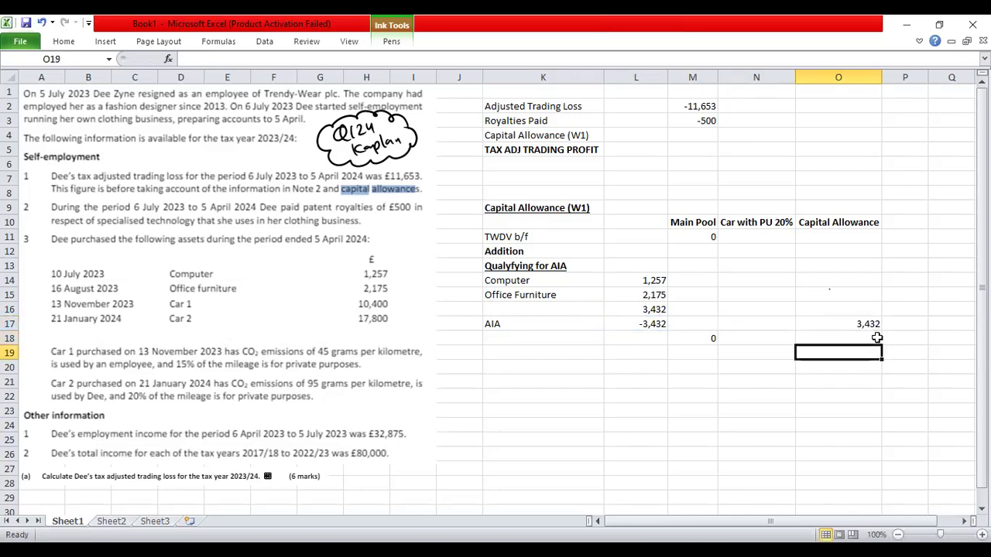
Step: Enter 3432 as a fixed value in O17 for the AIA in the Capital Allowance column
key("Up")
key("Up")
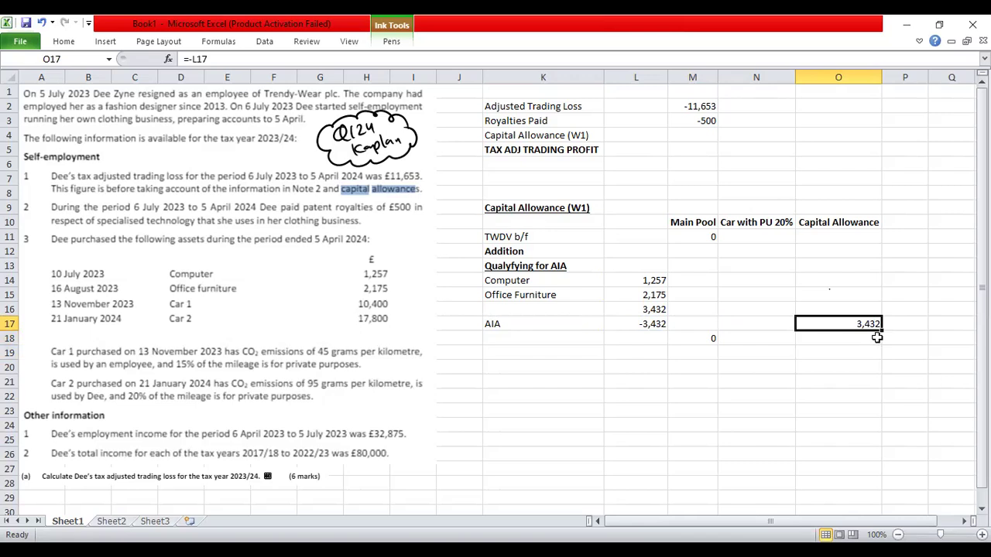
type("3432")
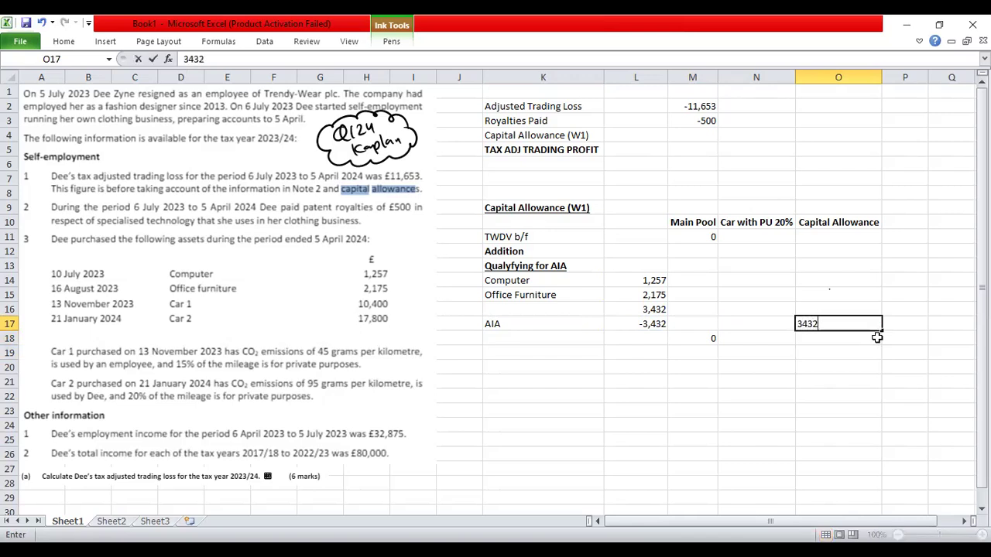
key("Return")
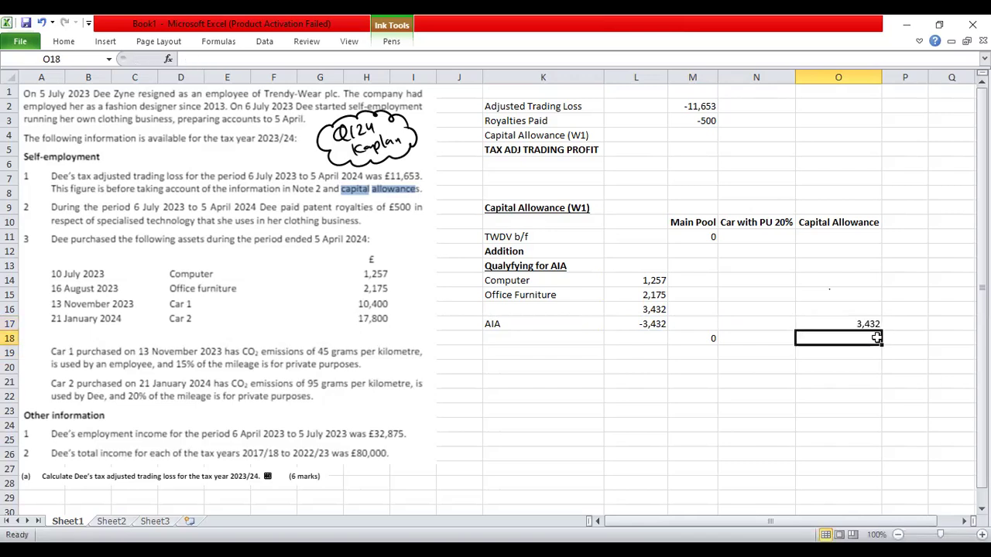
Step: Copy the heading "Qualyfying for AIA" from K13 to K19
key("Left")
key("Left")
key("Left")
key("Left")
key("Up")
key("Up")
key("Up")
key("Up")
key("Up")
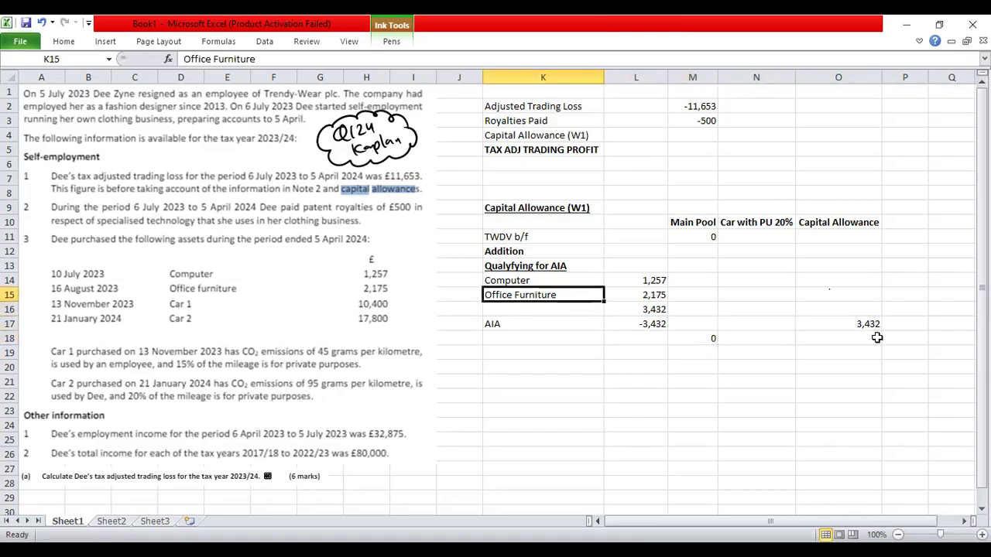
key("ctrl+c")
key("Down")
key("Down")
key("Down")
key("Down")
key("Down")
key("Down")
key("ctrl+v")
Step: Edit the heading in K19 to read "Not Qualyfying for FYA/AIA"
key("Up")
key("Down")
key("F2")
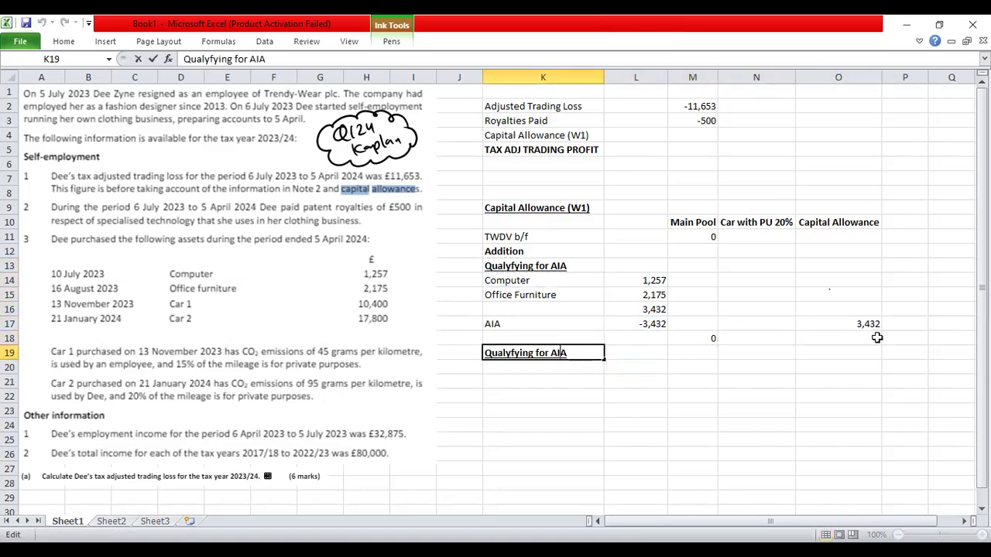
key("Home")
type("Not")
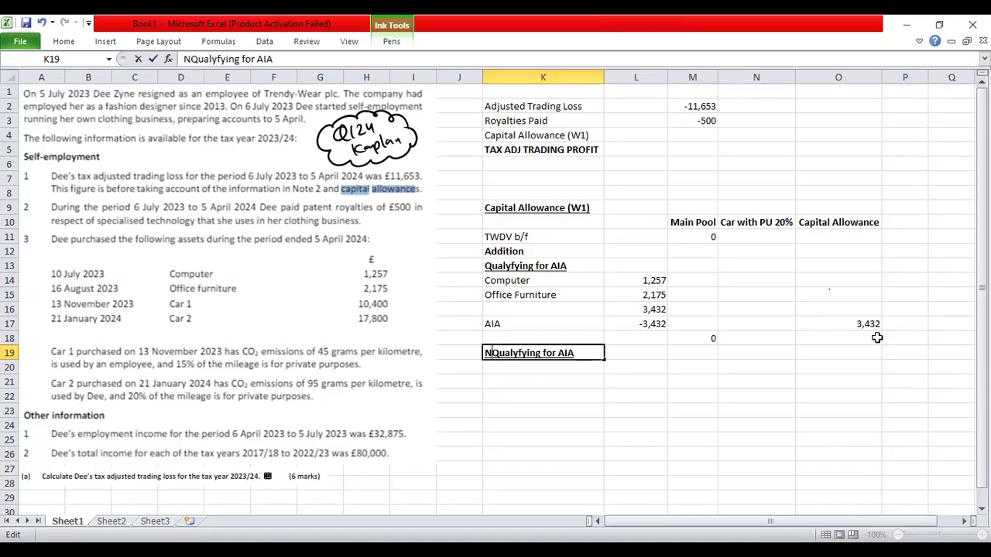
key("Right")
key("Right")
key("Right")
key("Right")
key("Right")
key("Right")
key("Right")
key("Right")
key("Right")
key("Right")
key("Right")
key("Right")
key("Right")
key("Right")
type("FYA")
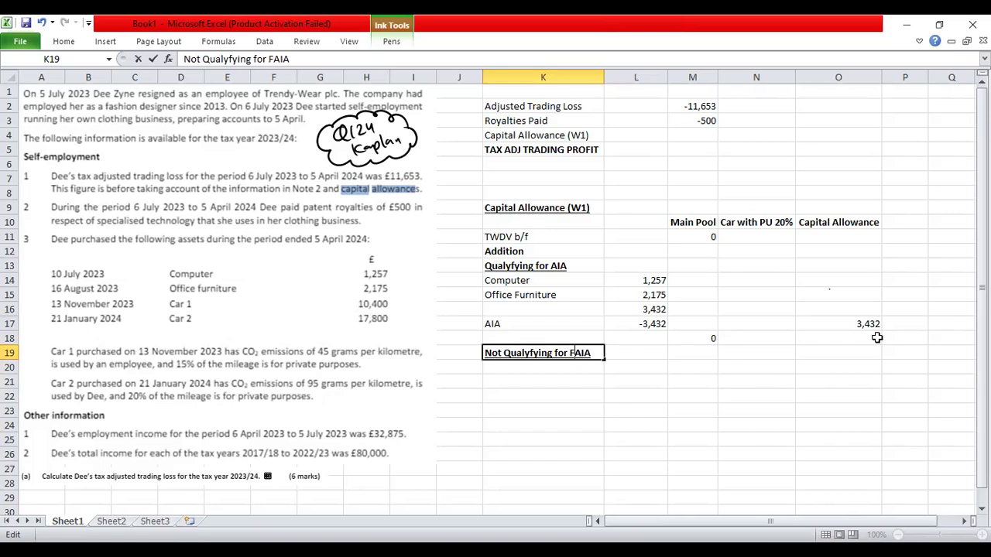
type("/")
key("Return")
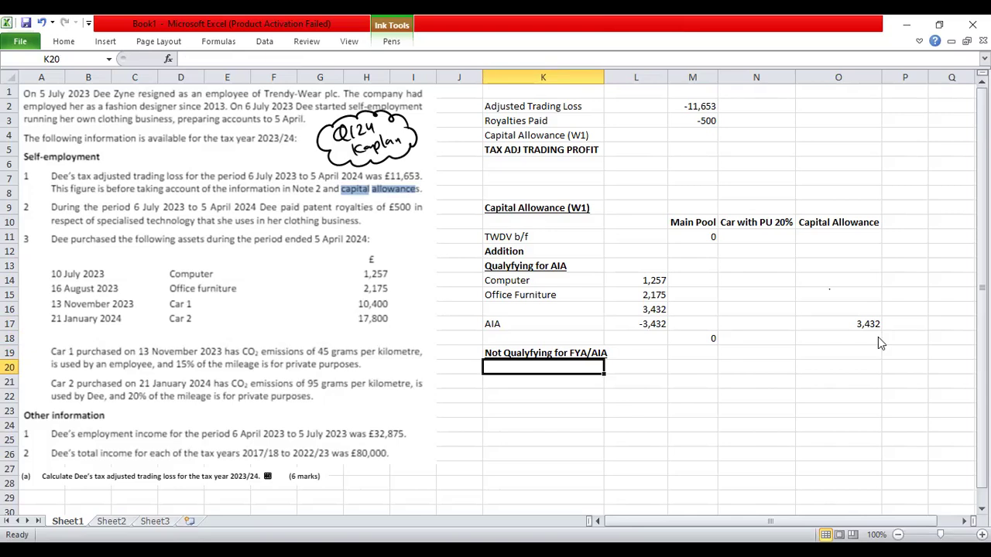
Step: Enter the row labels "Car 01" in K20 and "Car 02" in K21
type("Car 0")
key("BackSpace")
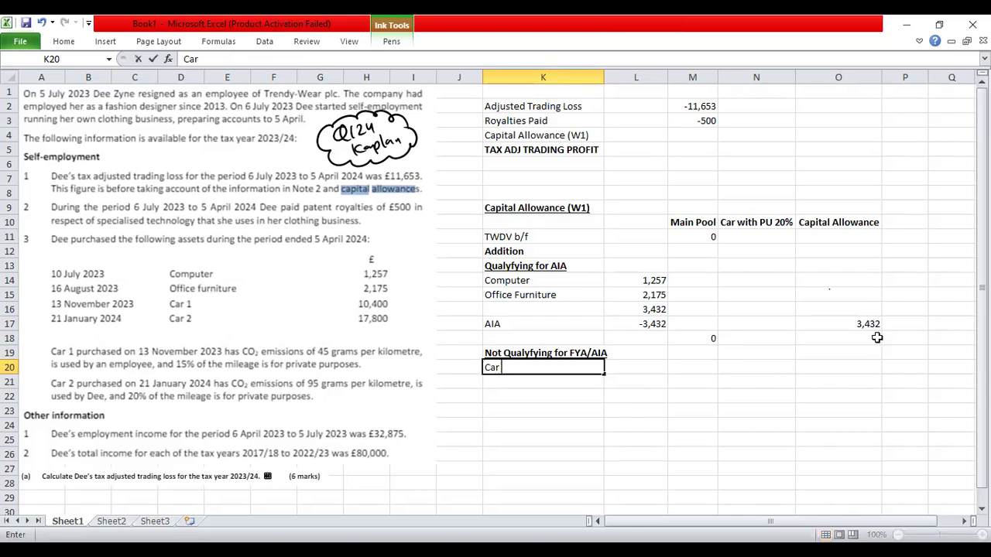
type("01")
key("Return")
type("Car 02")
key("Return")
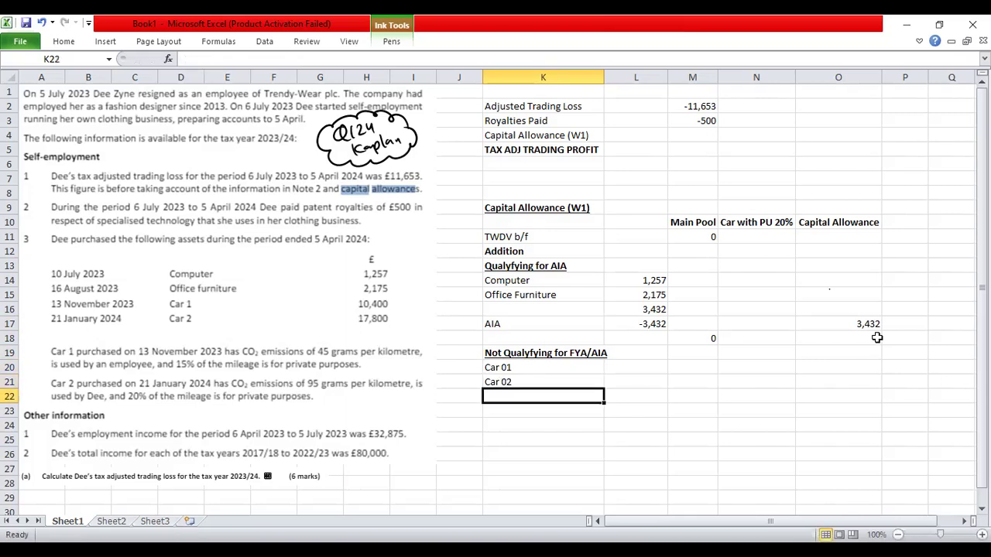
Step: Extend the Car 01 label in K20 to read "Car 01 (1 to 50)"
key("Up")
key("Up")
key("F2")
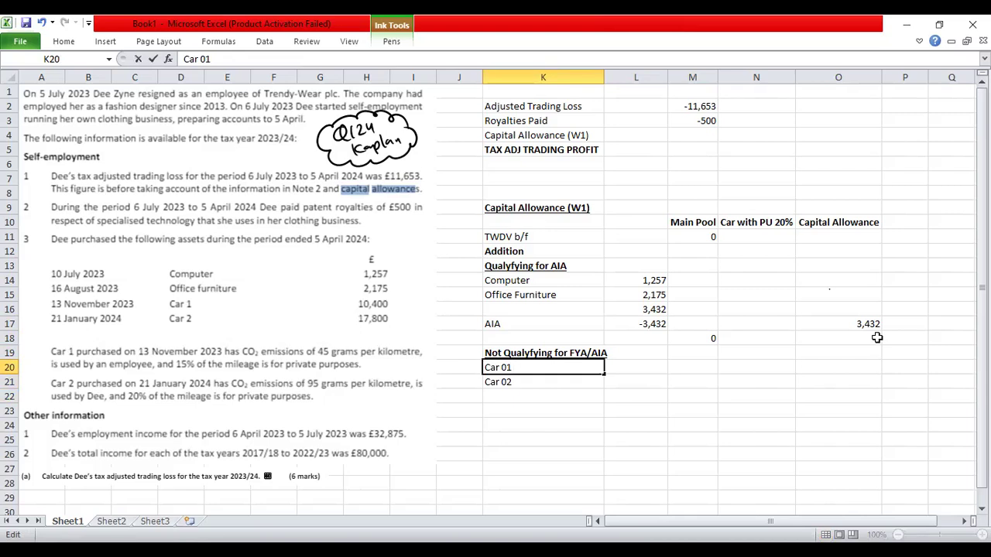
type("(1 to 50)")
key("Return")
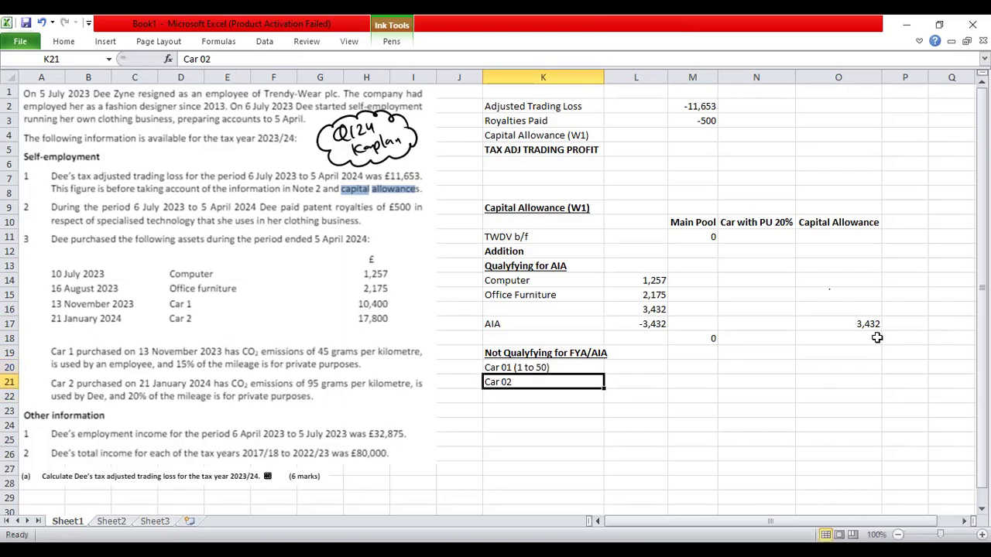
Step: Extend the Car 02 label in K21 to read "Car 02 (above 50), PU"
key("F2")
type("(a")
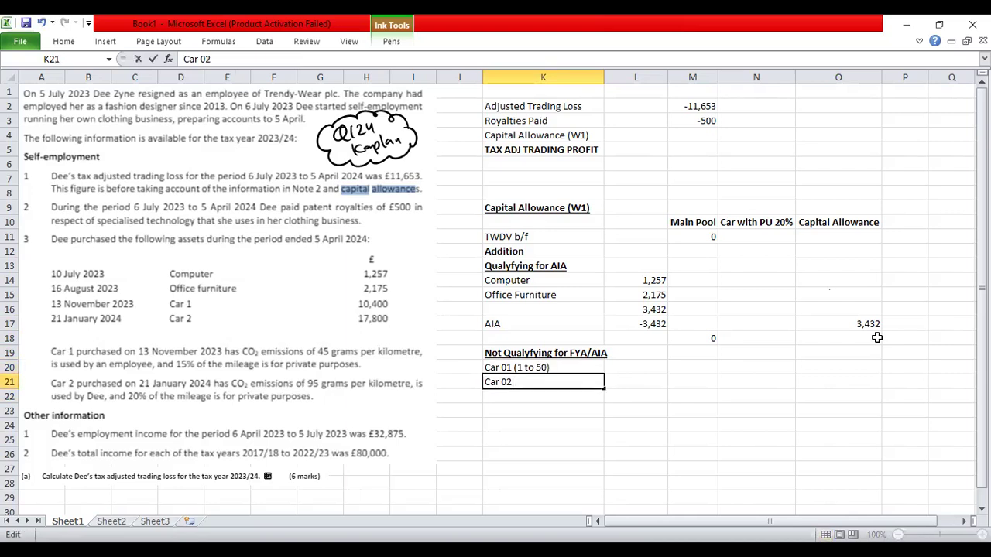
type("bove 50)")
key("Return")
key("Up")
key("F2")
type(", ")
type("Pvt")
key("BackSpace")
key("BackSpace")
type("U")
key("Return")
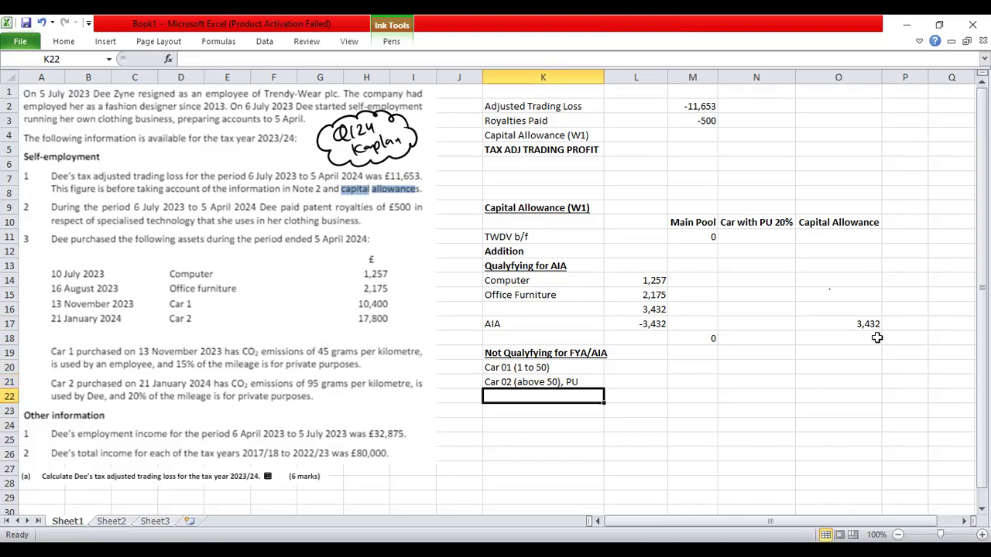
Step: Enter the Car 01 cost of 10400 in the Main Pool column at M20
key("Up")
key("Up")
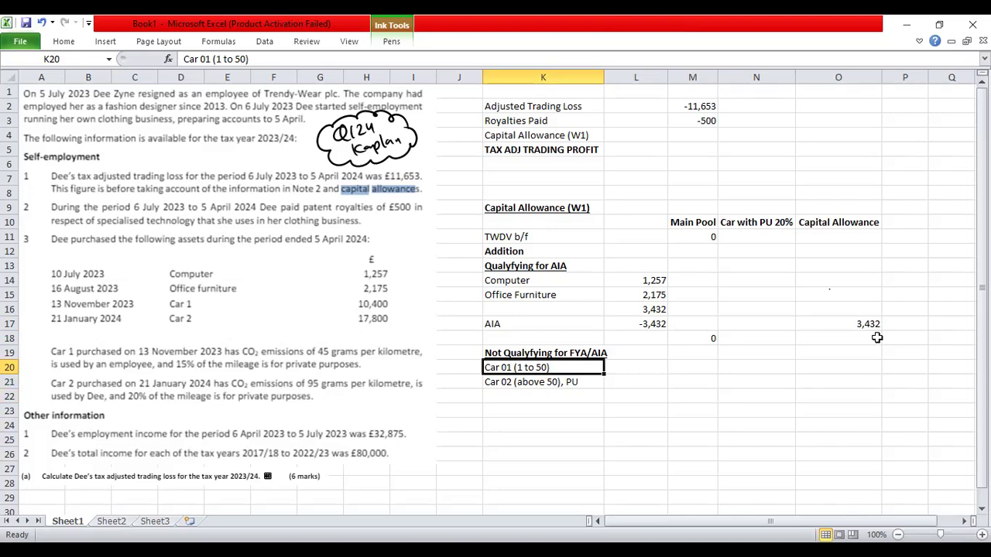
key("Down")
key("Right")
key("Right")
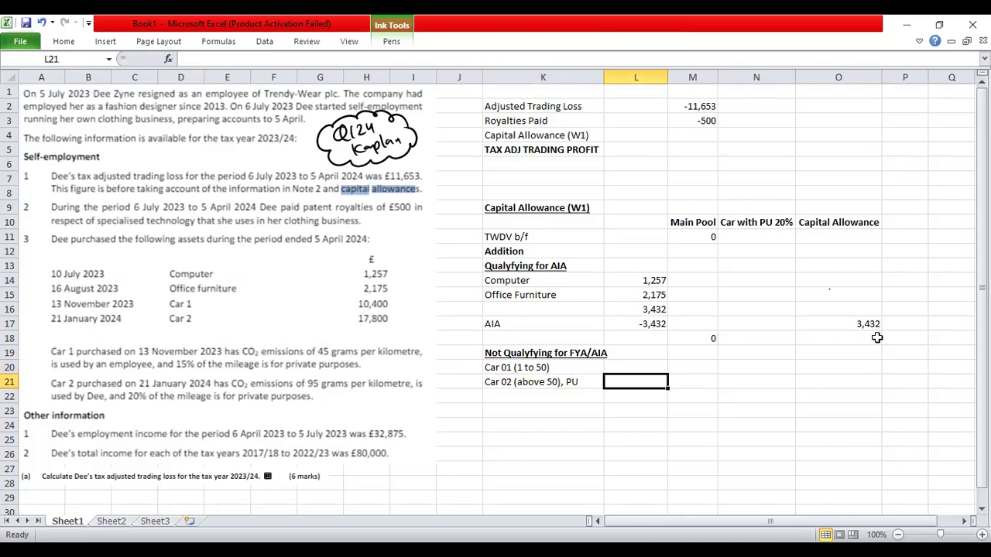
key("Up")
key("Up")
key("Down")
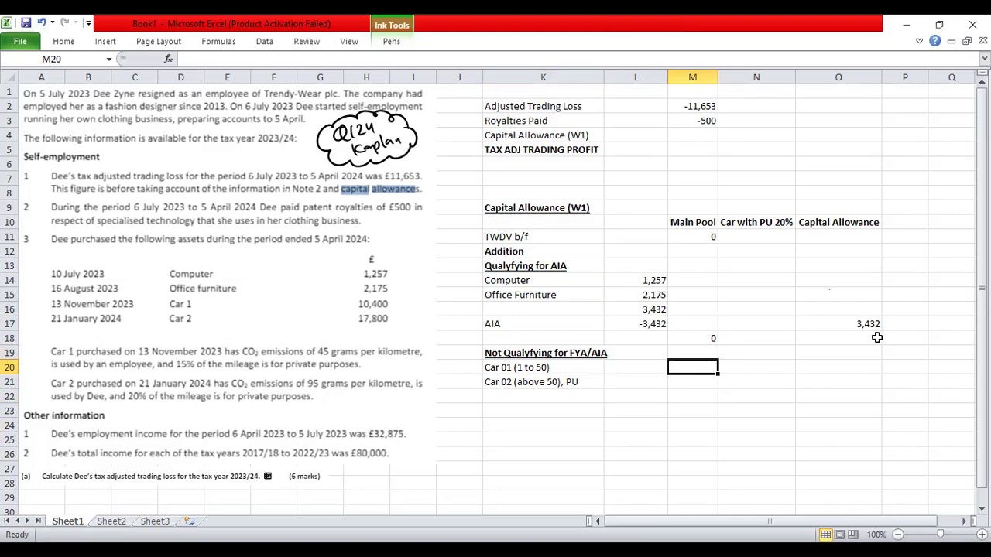
type("10400")
key("Return")
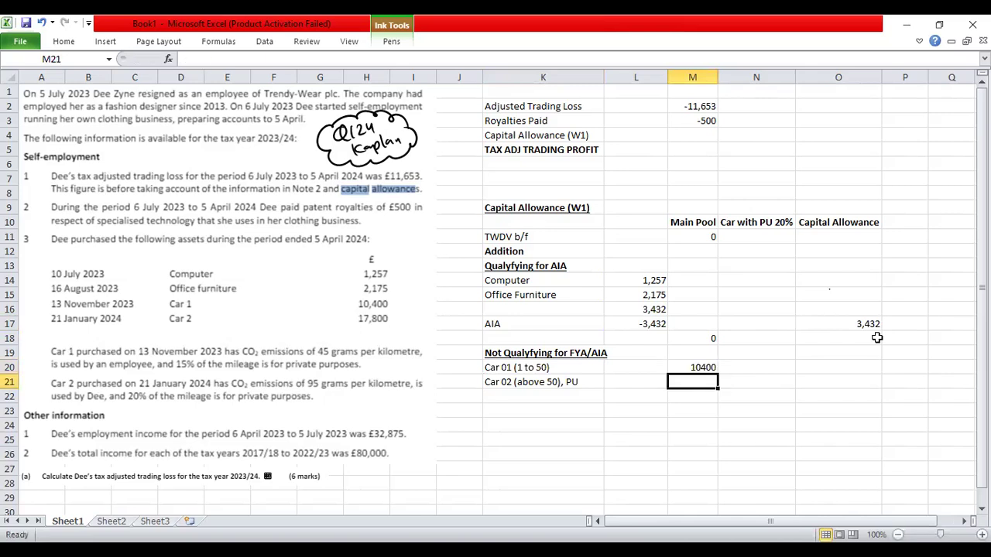
Step: For Car 02, enter 0 in the Main Pool column and 17800 in the Car with PU 20% column
type("0")
key("Tab")
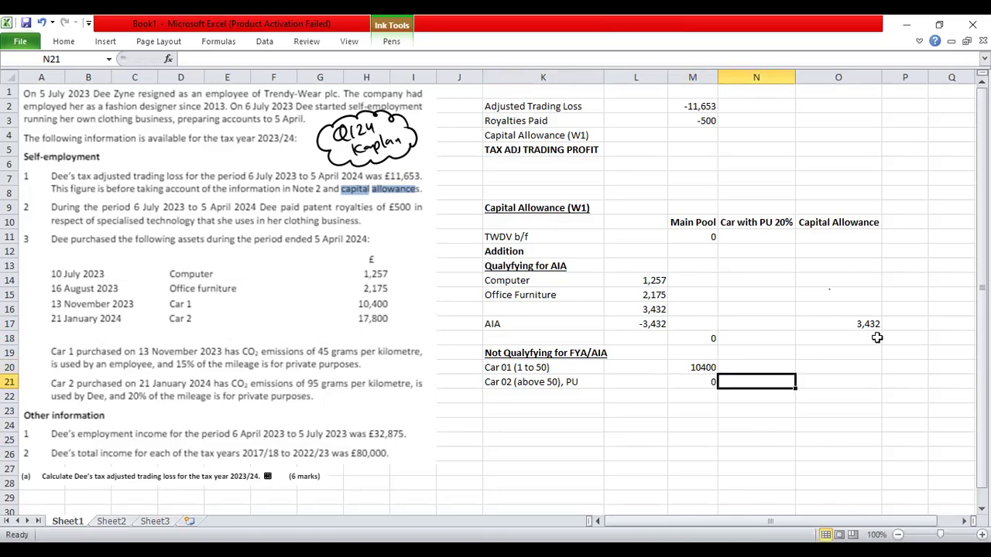
type("17800")
key("Return")
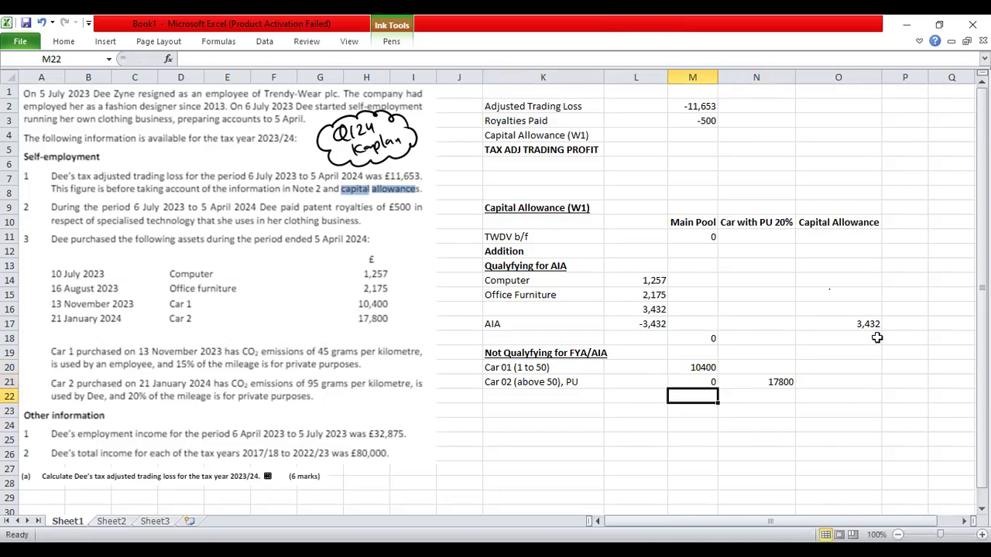
key("Left")
key("Left")
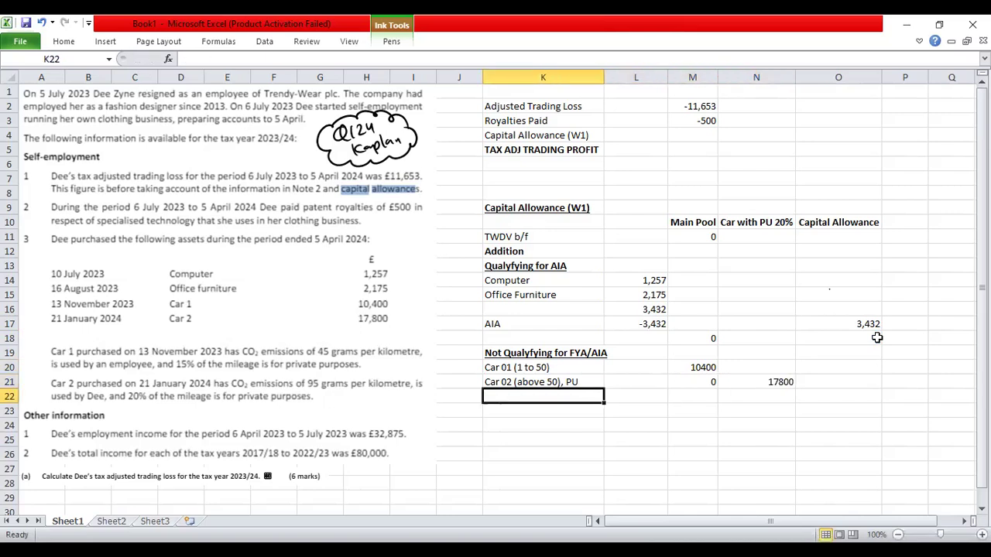
key("Right")
key("Right")
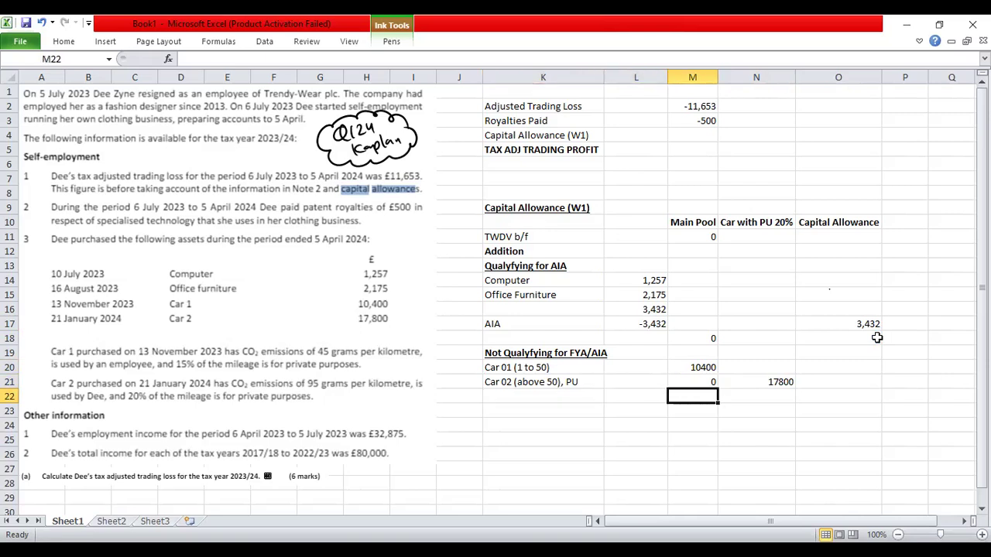
key("Down")
key("Left")
key("Left")
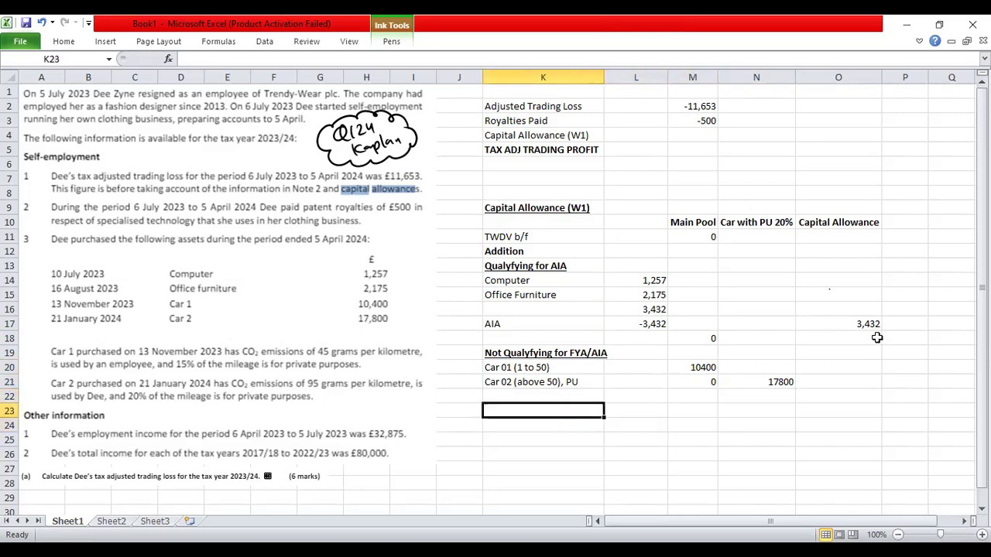
key("Page_Down")
key("Page_Down")
key("Right")
key("Right")
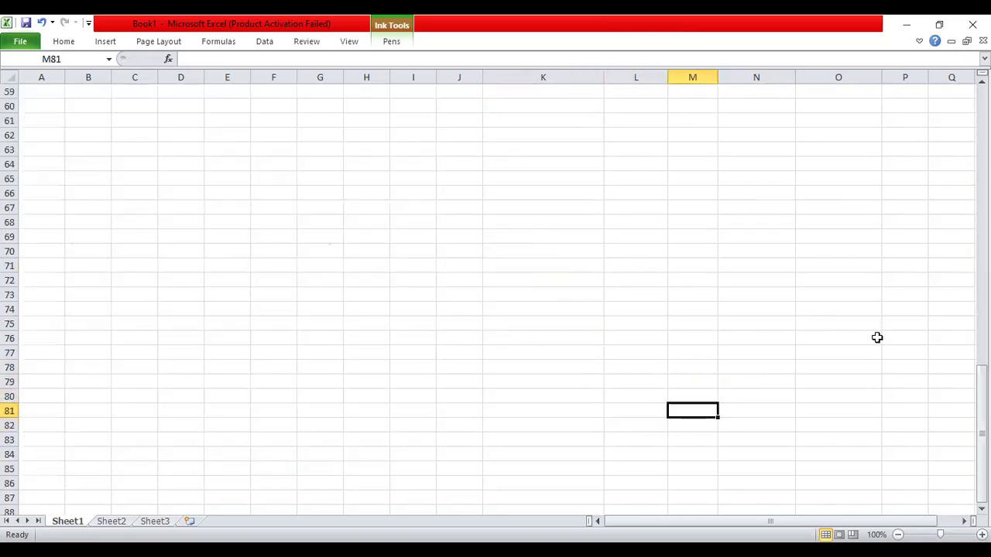
key("Page_Up")
key("Page_Up")
key("Down")
key("Up")
key("Up")
key("Down")
Step: Underline the Car 02 amounts in M21 and N21
key("Up")
key("Up")
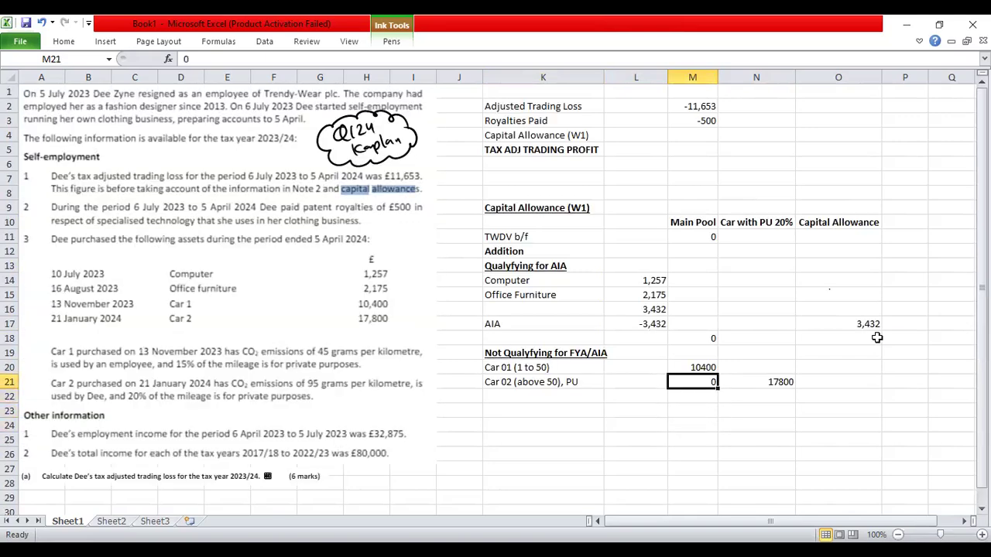
key("shift+Right")
key("ctrl+u")
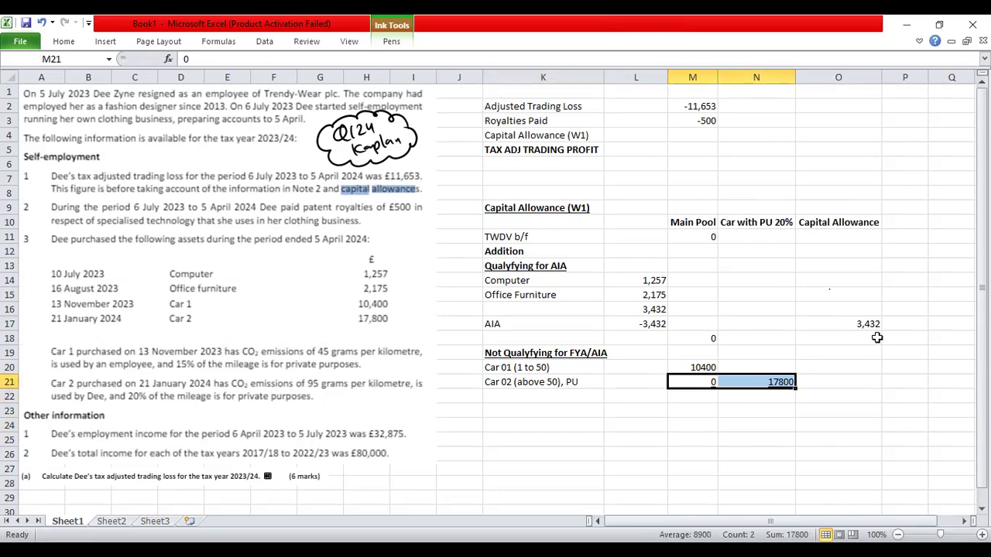
Step: Total the Main Pool column in M22 with the formula =M11+M18+M20+M21
key("Down")
key("Down")
key("Up")
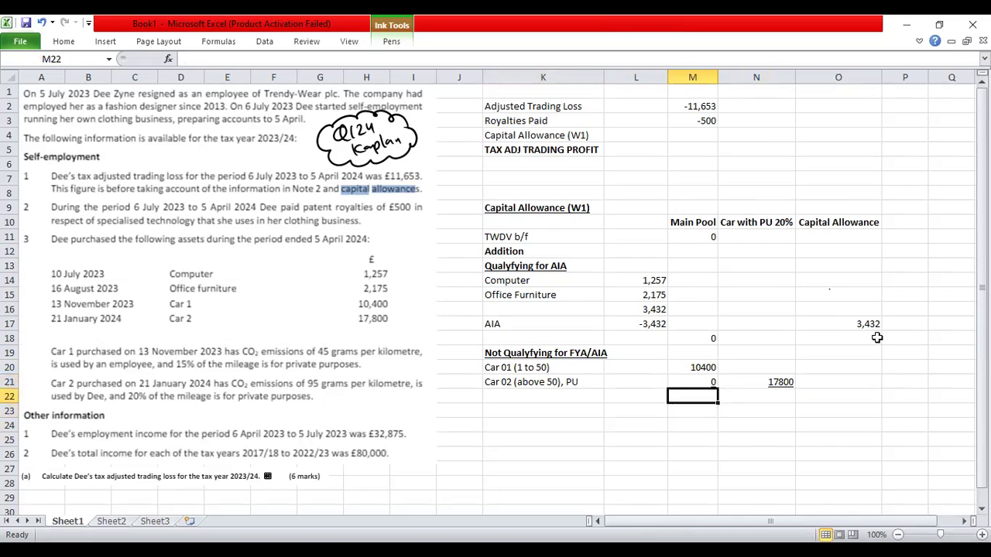
type("=")
key("Up")
key("Up")
key("Up")
key("Up")
key("Up")
key("Up")
key("Up")
key("Up")
key("Up")
key("Up")
key("Up")
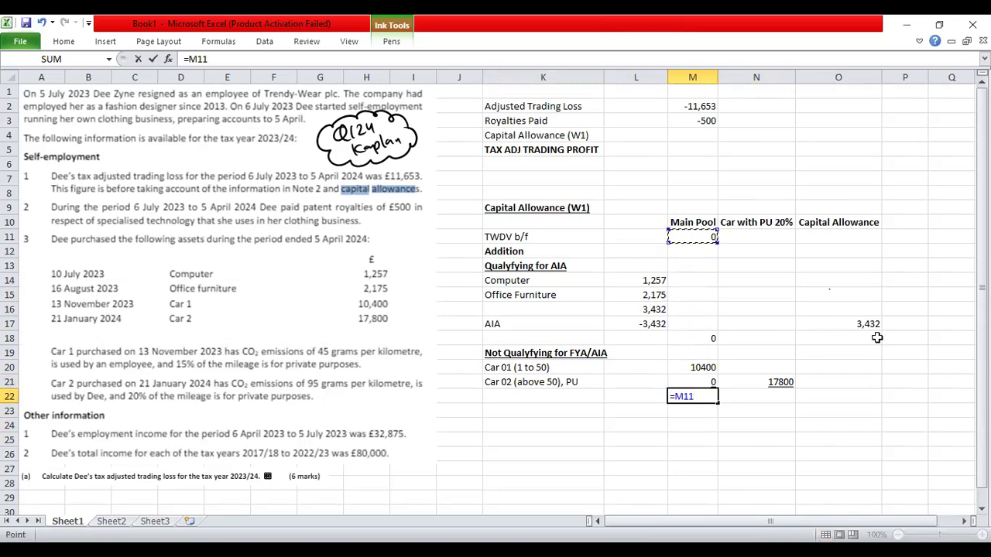
type("+")
key("Up")
key("Up")
key("Up")
key("Up")
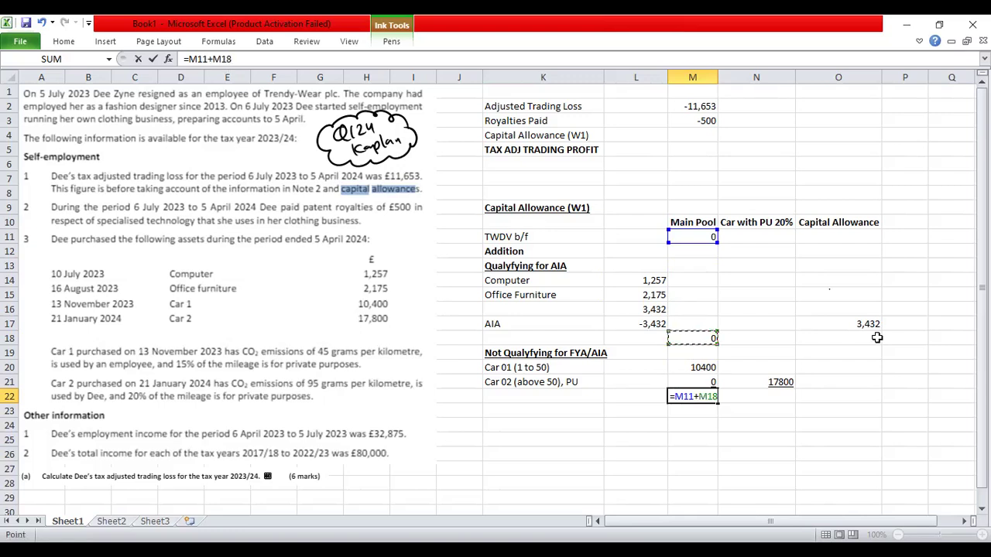
type("+")
key("Up")
key("Up")
type("+")
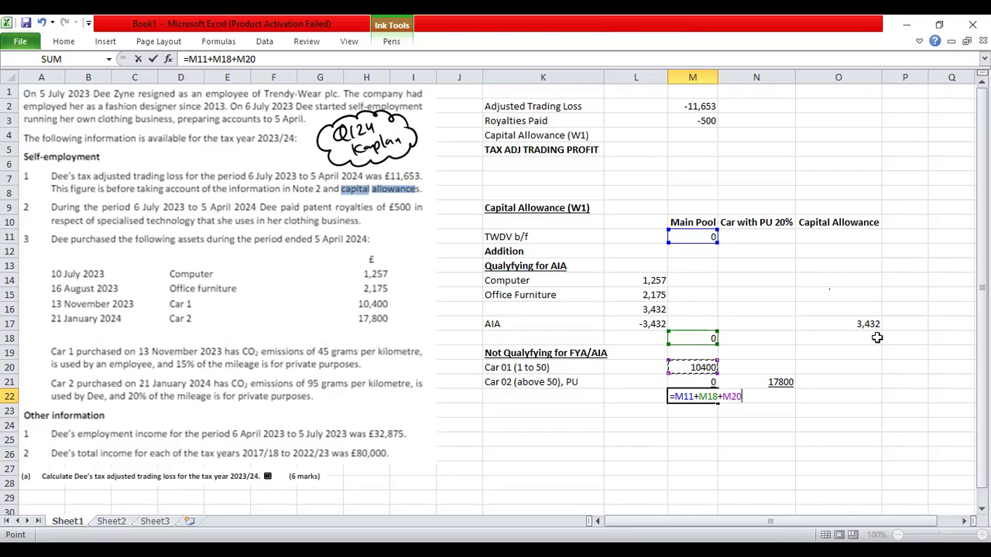
key("Up")
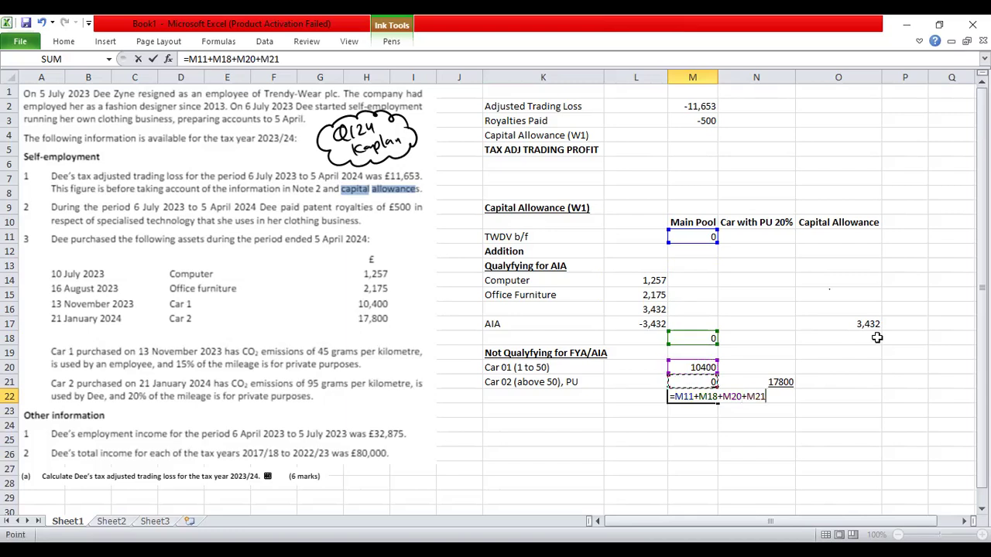
key("Return")
Step: Try to total the Car with PU 20% column in N22 by adding N11 and N21
key("Up")
key("Right")
type("=")
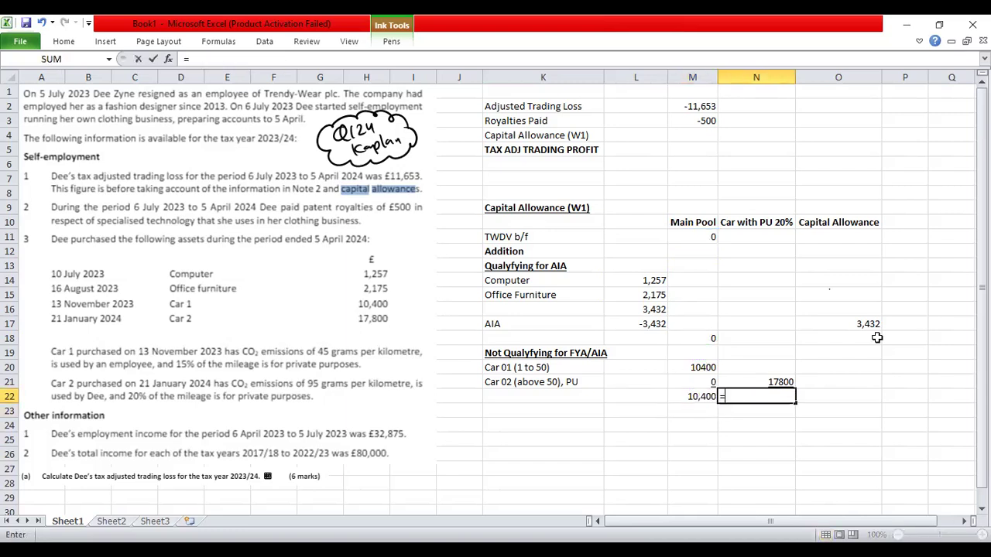
key("Up")
key("Up")
key("Up")
key("Up")
key("Up")
key("Up")
key("Up")
key("Up")
key("Up")
key("Up")
key("Up")
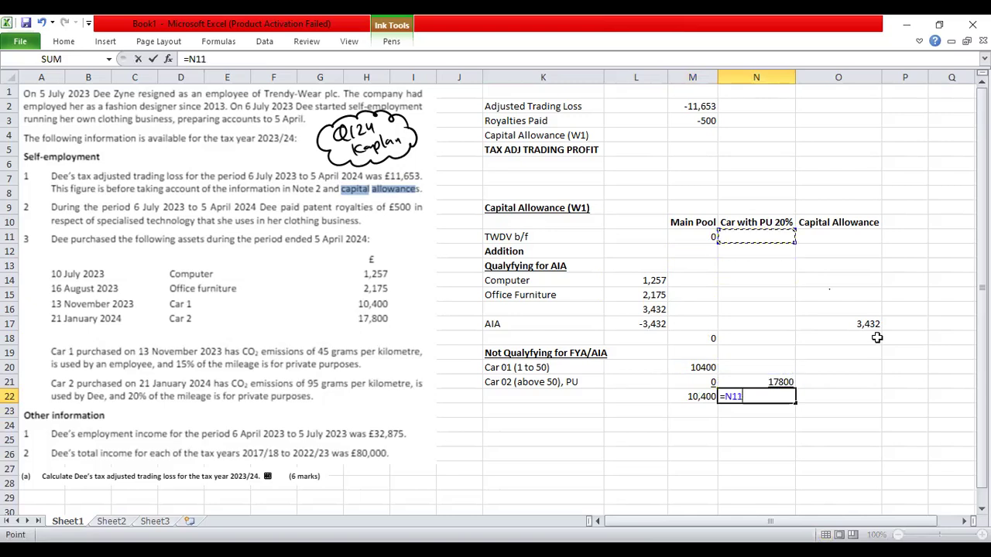
type("+")
key("Up")
key("Up")
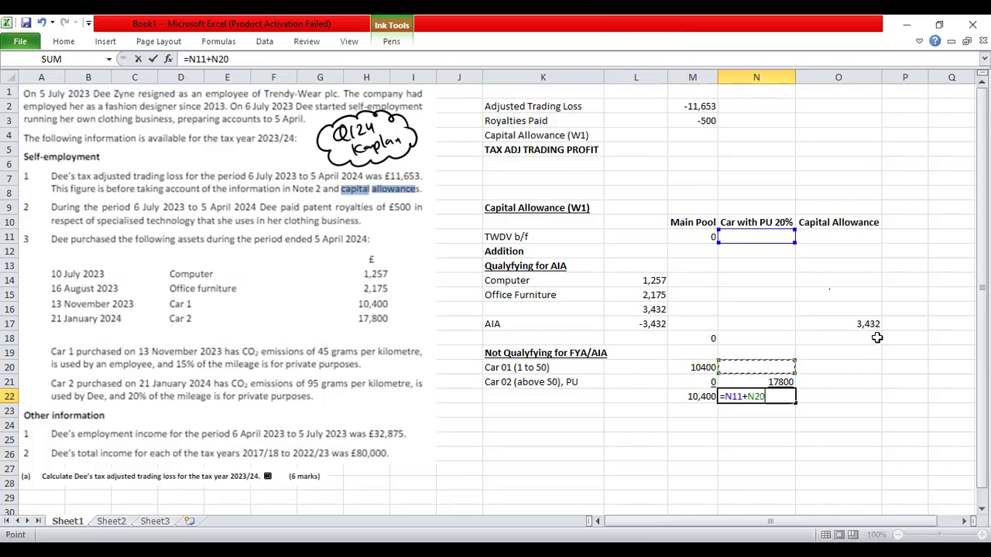
key("Down")
key("Return")
Step: Carry the Car 02 cost down into N22 with the formula =N21
key("Up")
type("=")
key("Up")
key("Return")
Step: Enter the row label "WDA @ 18%" in K23
key("Left")
key("Left")
key("Left")
type("WD")
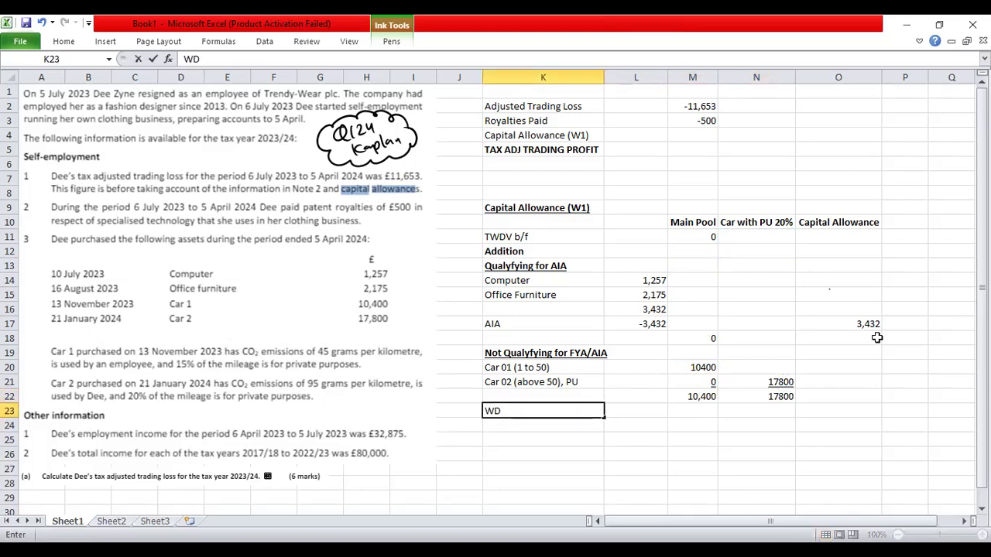
type("A @ 18%")
key("Return")
Step: Copy the WDA label from K23 to K24 and edit the copy to read "WDA @ 6%"
key("Up")
key("ctrl+c")
key("Down")
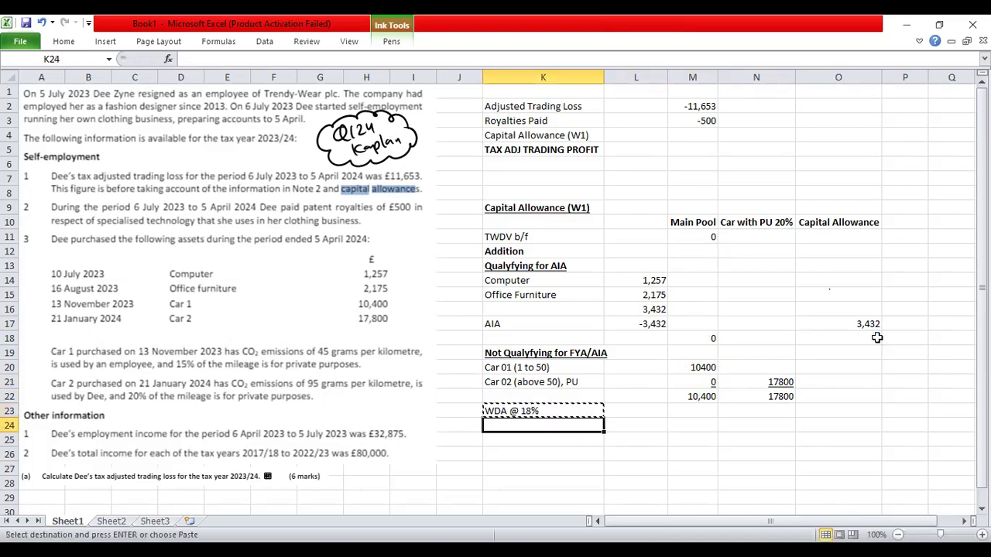
key("ctrl+v")
key("Escape")
key("F2")
key("Left")
key("Left")
key("shift+Left")
type("6")
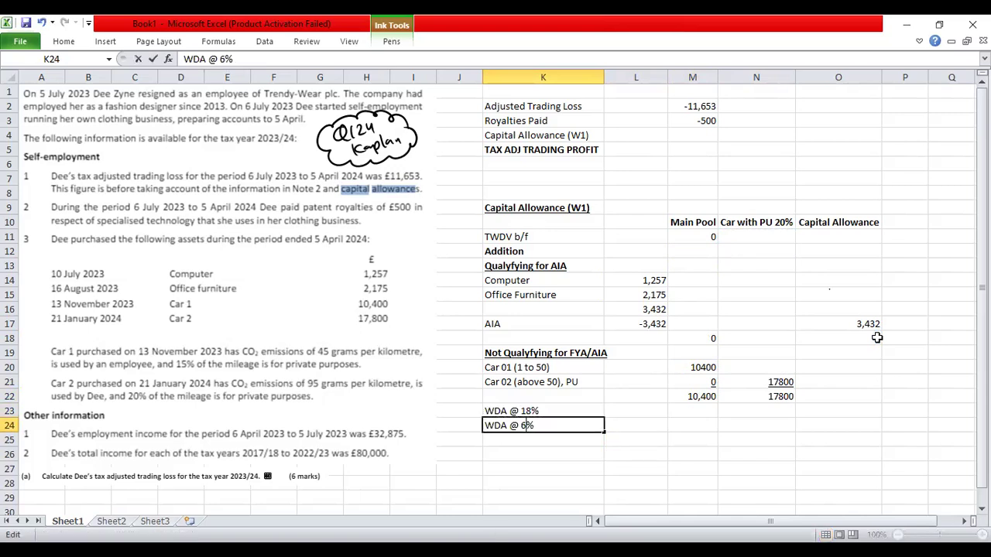
key("Return")
Step: Enter the formula =M22*18 in M23 for the Main Pool writing down allowance
key("Up")
key("Up")
key("Right")
key("Right")
type("=")
key("Up")
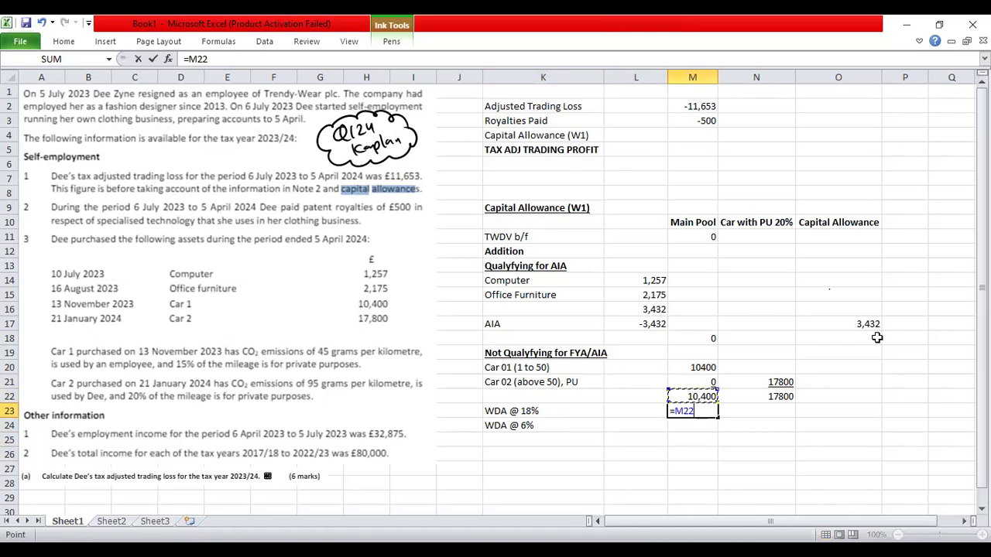
key("Down")
key("Up")
type("*18/100")
key("BackSpace")
key("BackSpace")
key("BackSpace")
key("BackSpace")
left_click(877, 338, "shift")
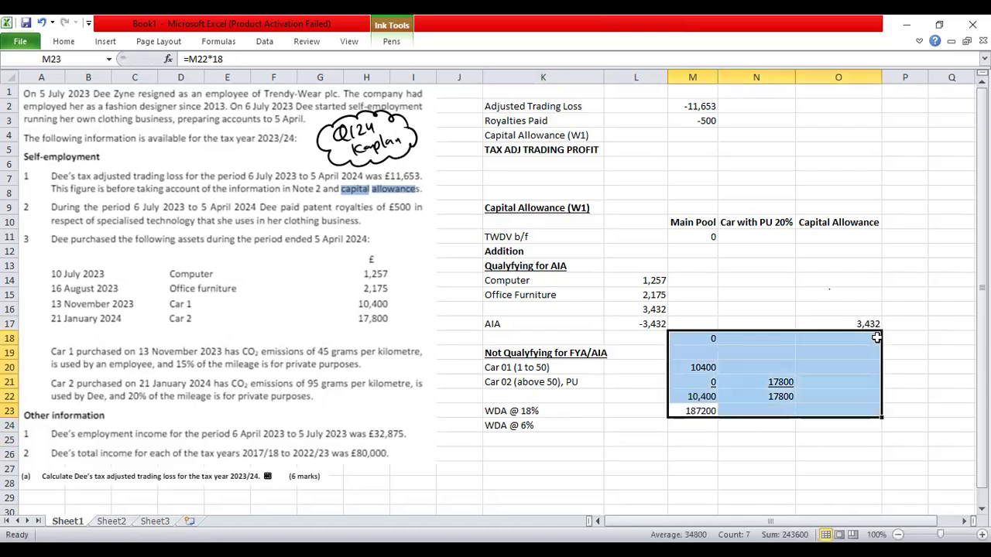
Step: Correct the Main Pool WDA formula in M23 to =M22*18/100
key("F2")
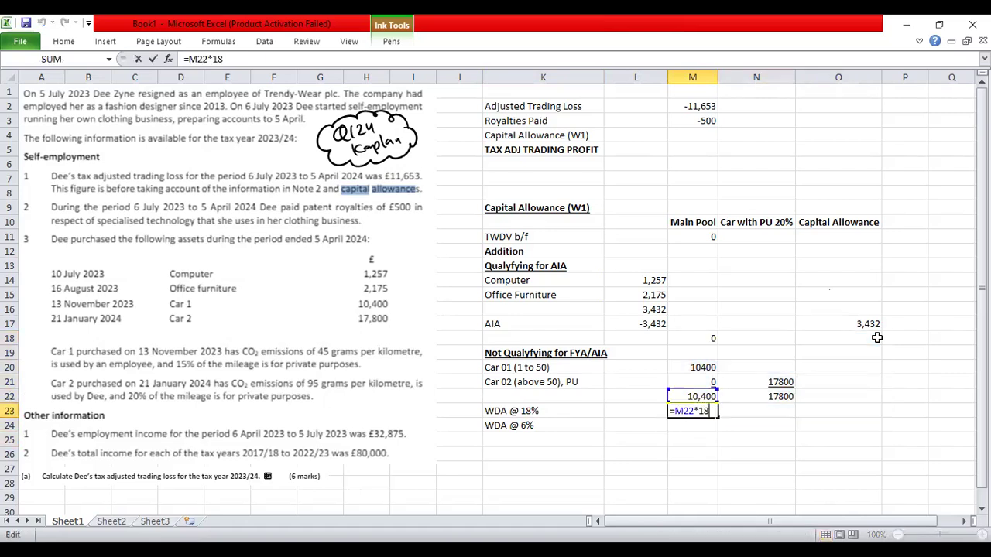
type("%")
key("BackSpace")
key("BackSpace")
key("BackSpace")
type("18/100")
key("Return")
key("Up")
key("Right")
key("Page_Down")
key("Left")
key("Left")
key("Left")
key("Left")
key("Left")
key("Left")
key("Left")
key("Left")
key("Left")
key("Left")
key("Left")
key("Left")
key("Left")
key("Up")
key("Page_Up")
key("Right")
key("Right")
key("Right")
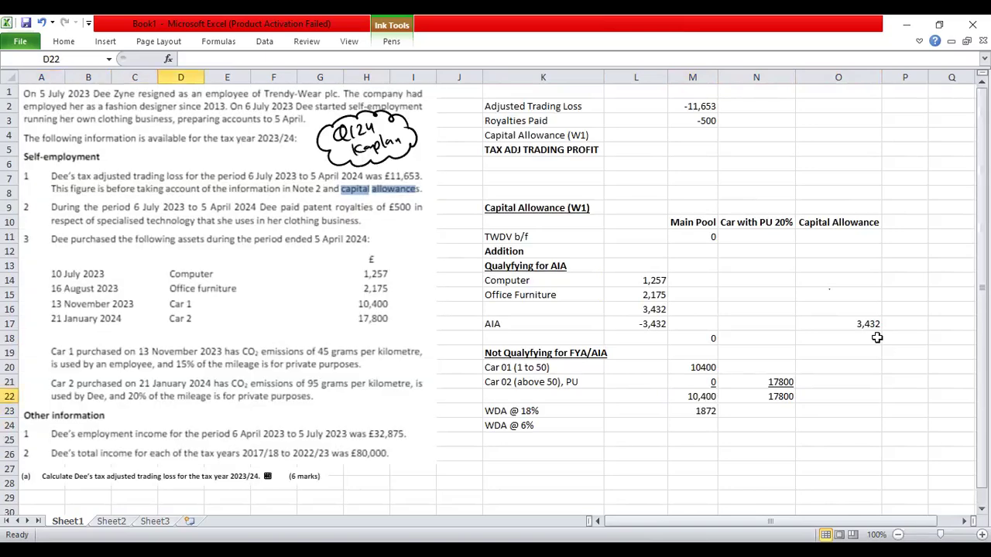
Step: Change the Main Pool WDA formula in M23 to the negative =-M22*18/100
left_click(697, 414)
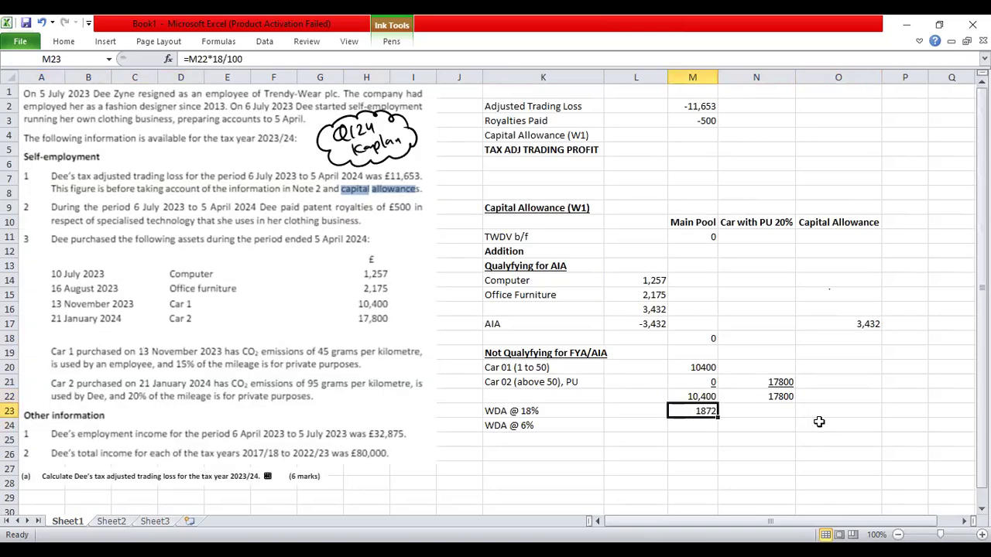
key("F2")
key("Escape")
key("F2")
key("Left")
key("Left")
key("Left")
key("Left")
key("Left")
key("Left")
key("Left")
key("Left")
key("Left")
key("Left")
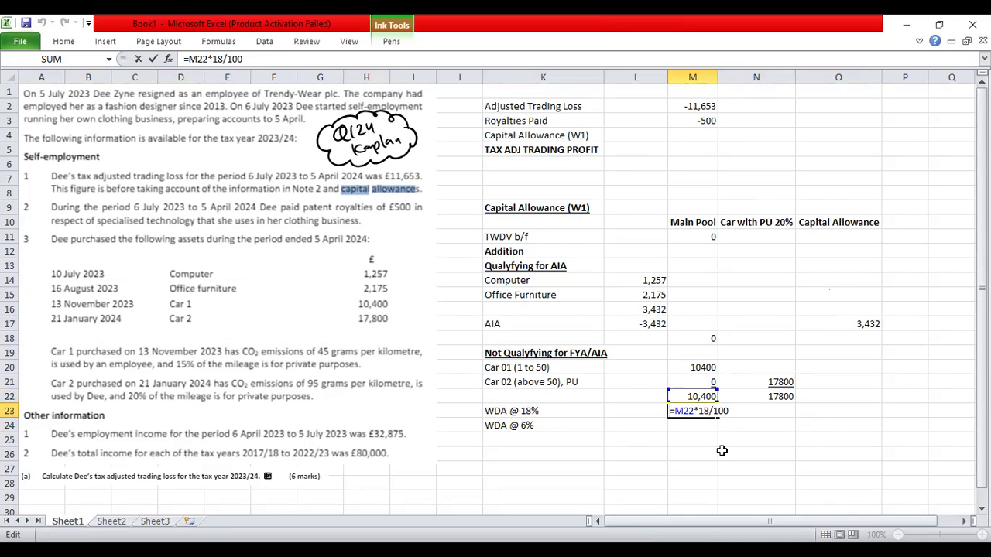
type("-1872")
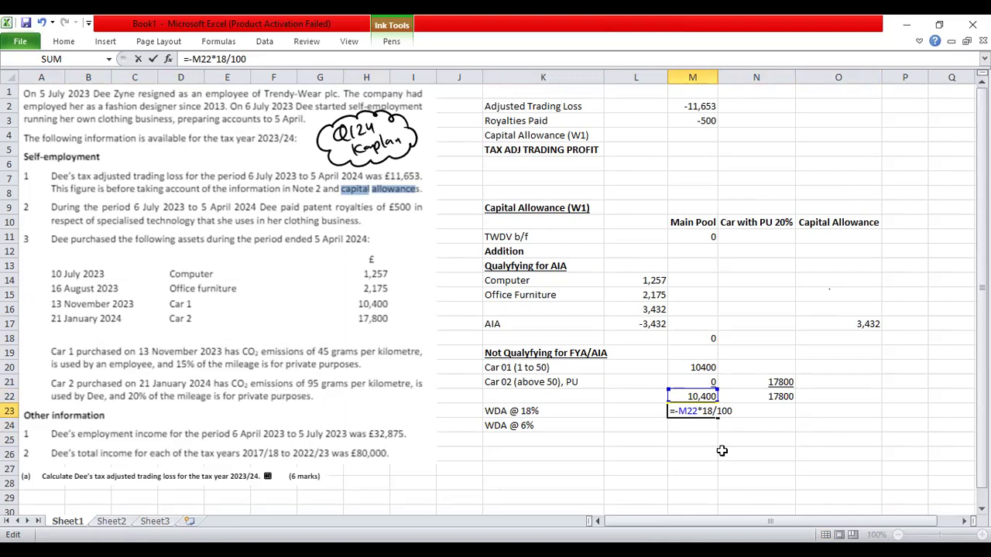
key("Return")
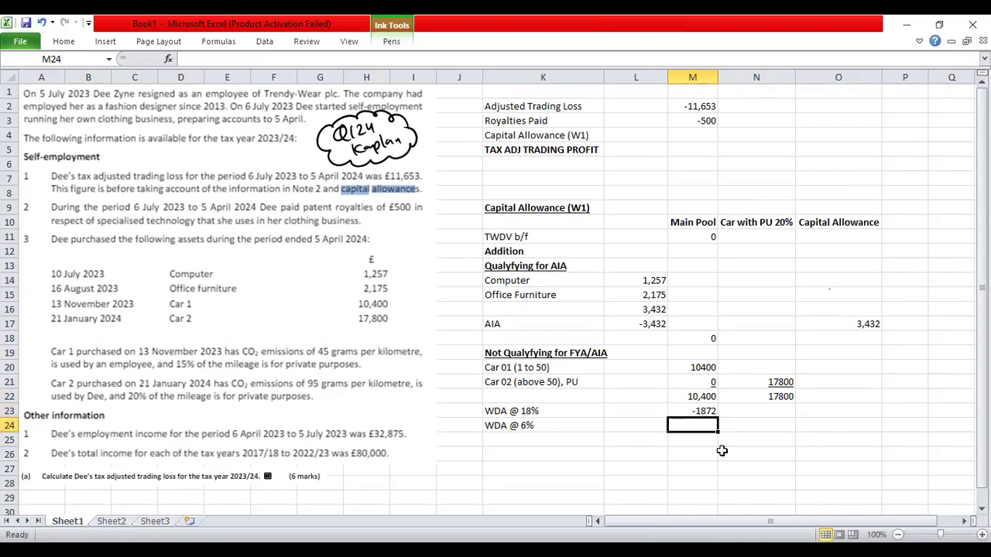
Step: Undo the sign change and re-enter the formula =M22*18/100 in M23
key("ctrl+z")
type("=")
key("Up")
type("*")
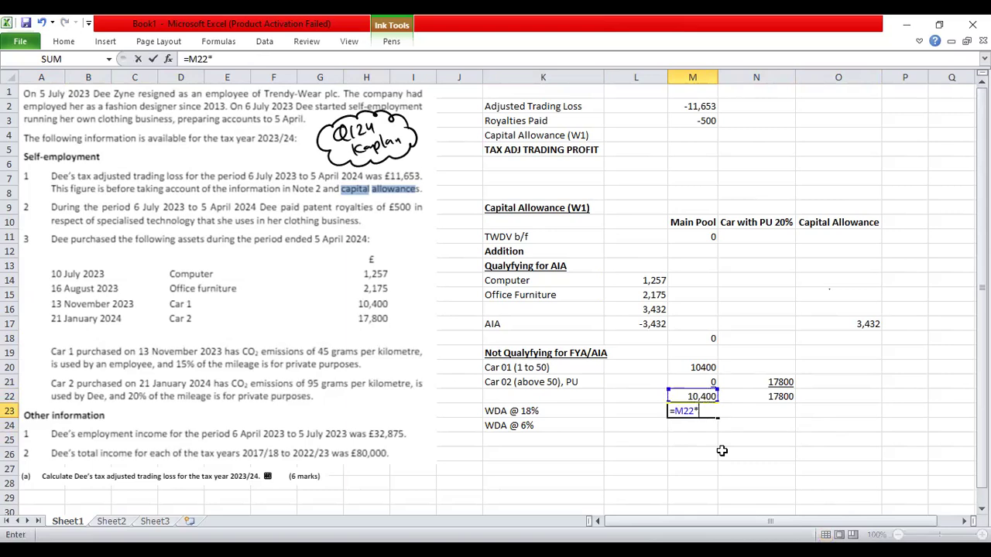
type("18/100")
key("Return")
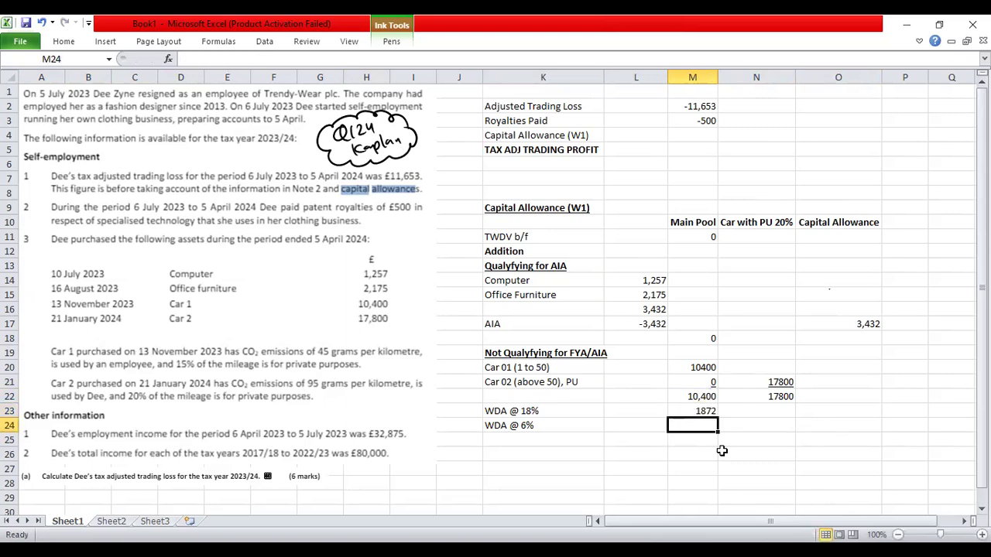
Step: Clear M23 and enter the negative Main Pool WDA formula =-M22*18/100
key("Up")
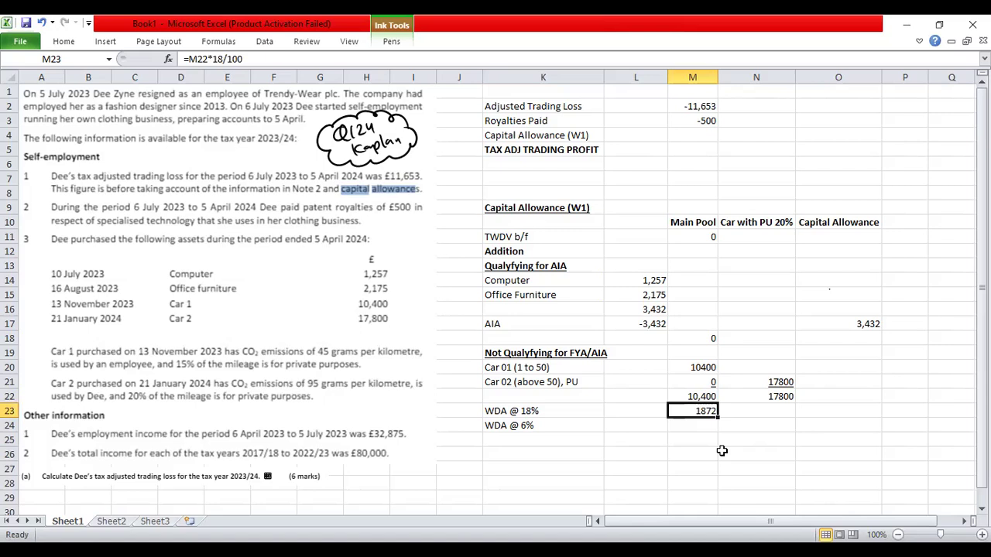
key("Delete")
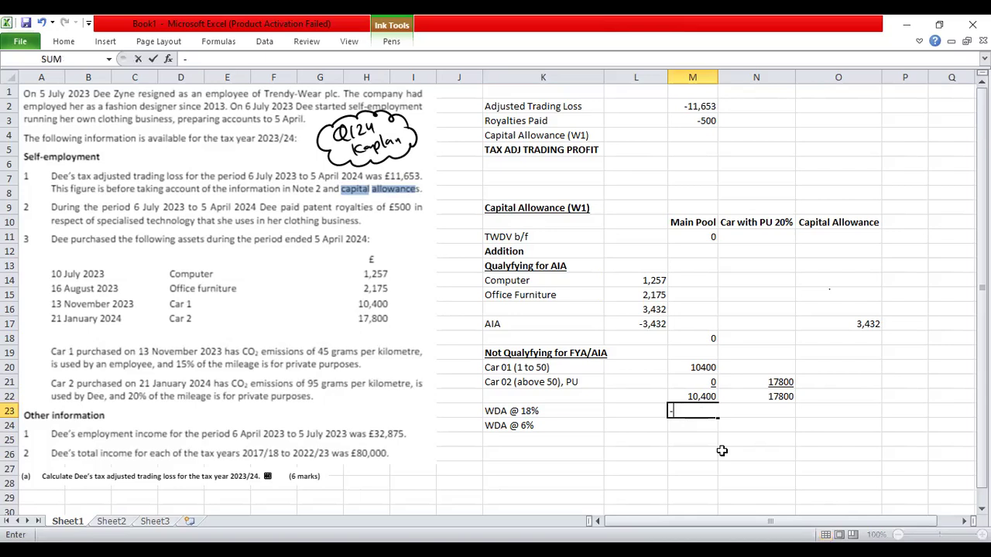
type("=-")
key("Up")
type("*18/100")
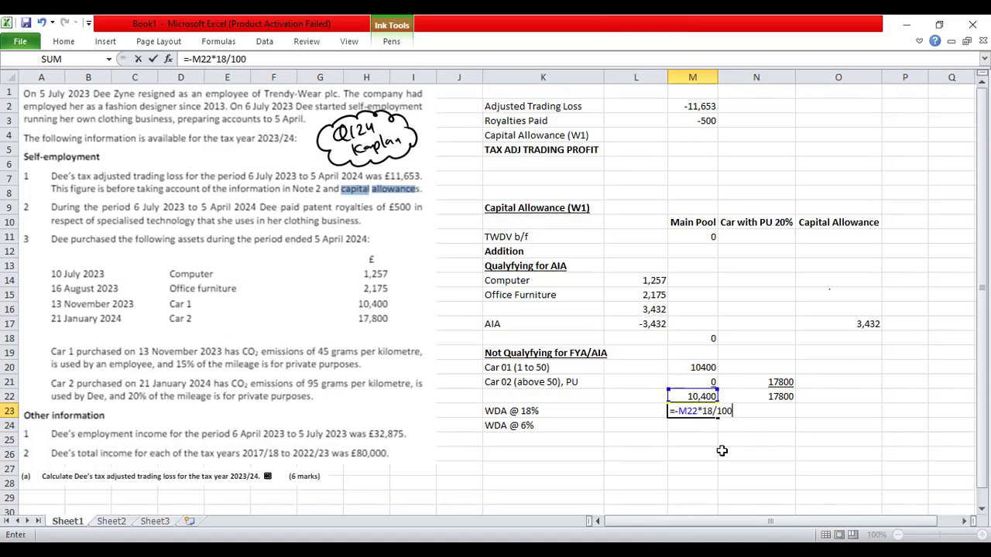
key("Return")
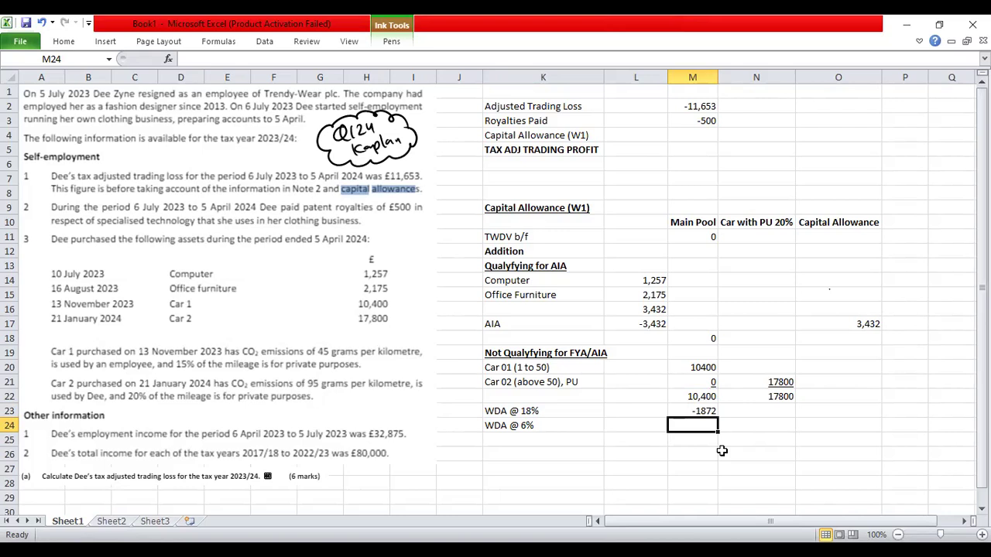
Step: Enter the formula =N22*6/100 in N24 for the private-use car's writing down allowance
key("Right")
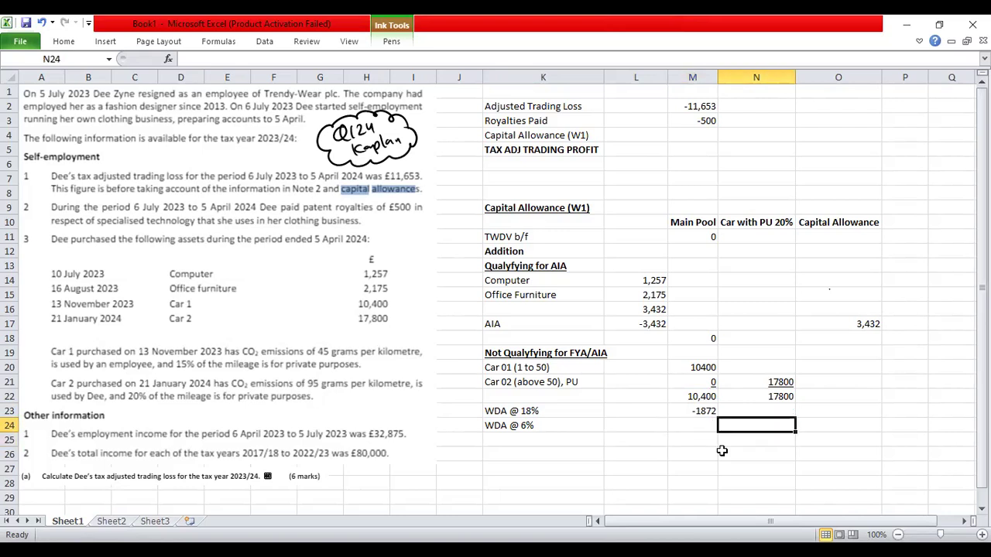
type("=")
key("Up")
key("Up")
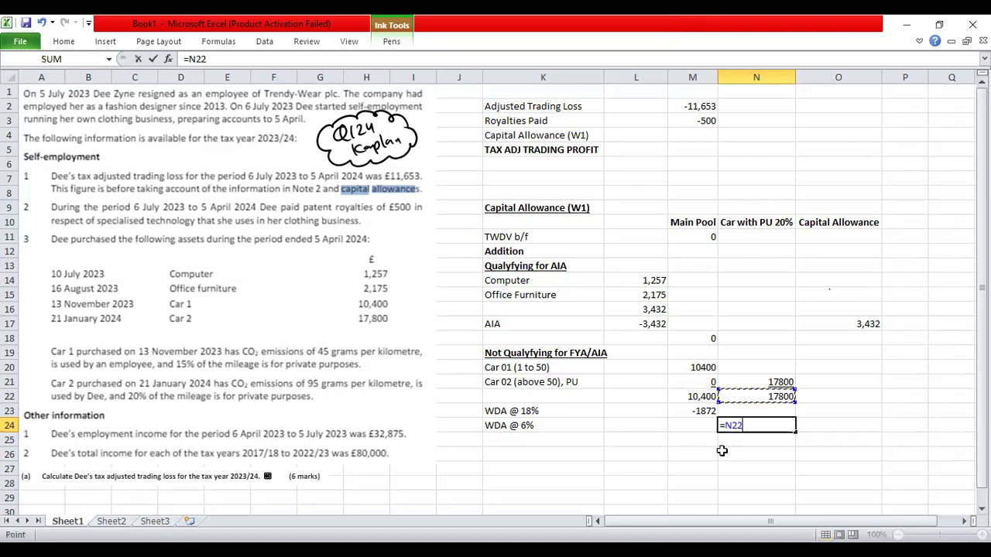
type("*6/100")
key("Return")
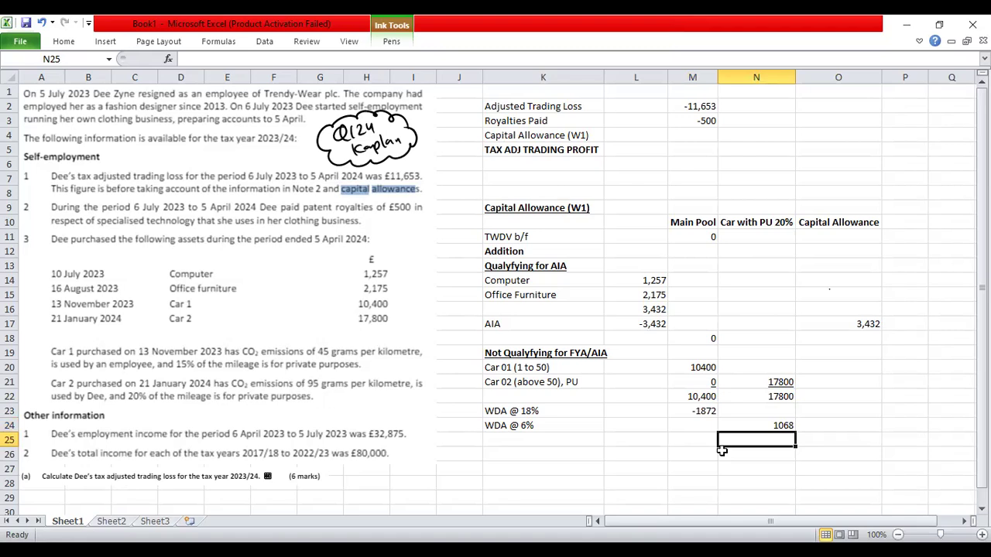
Step: Clear the 6% WDA formula from N24
key("Up")
key("F2")
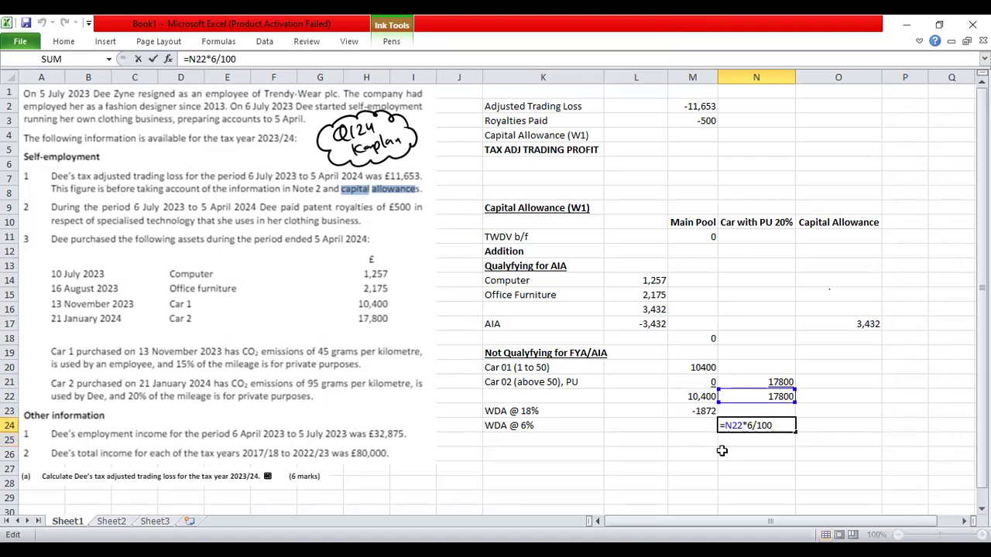
key("Escape")
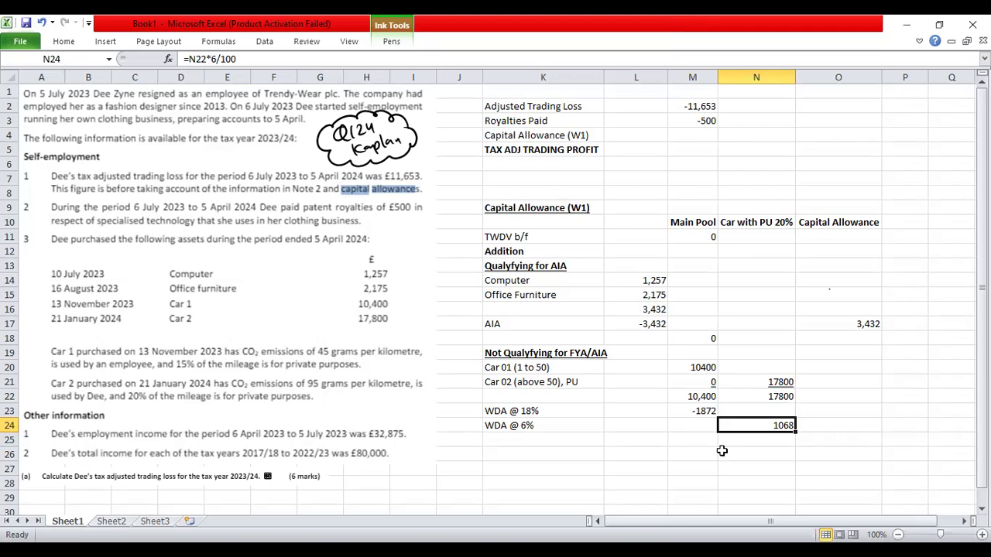
key("Delete")
Step: Time-apportion the Main Pool WDA in M23 by extending its formula to =-M22*18/100*9/12
key("Left")
key("Left")
key("Left")
key("Up")
key("Left")
key("Left")
key("Right")
key("Right")
key("Right")
key("Right")
key("F2")
type("*")
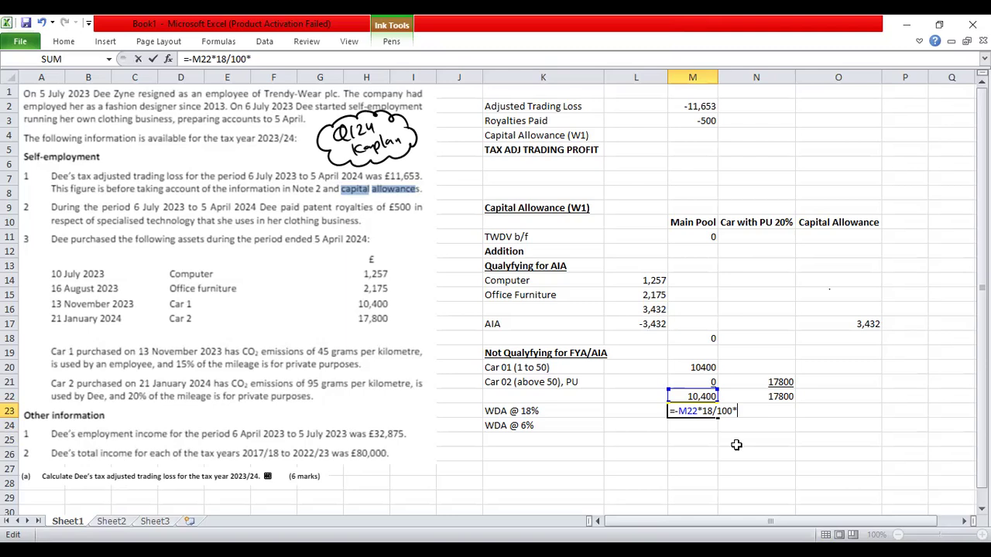
type("9/12")
key("Return")
Step: Edit the 18% allowance label in K23 to read "WDA @ 18% * 9/12"
key("Up")
key("Left")
key("Left")
key("F2")
type("89/12")
key("BackSpace")
key("BackSpace")
key("BackSpace")
key("BackSpace")
key("BackSpace")
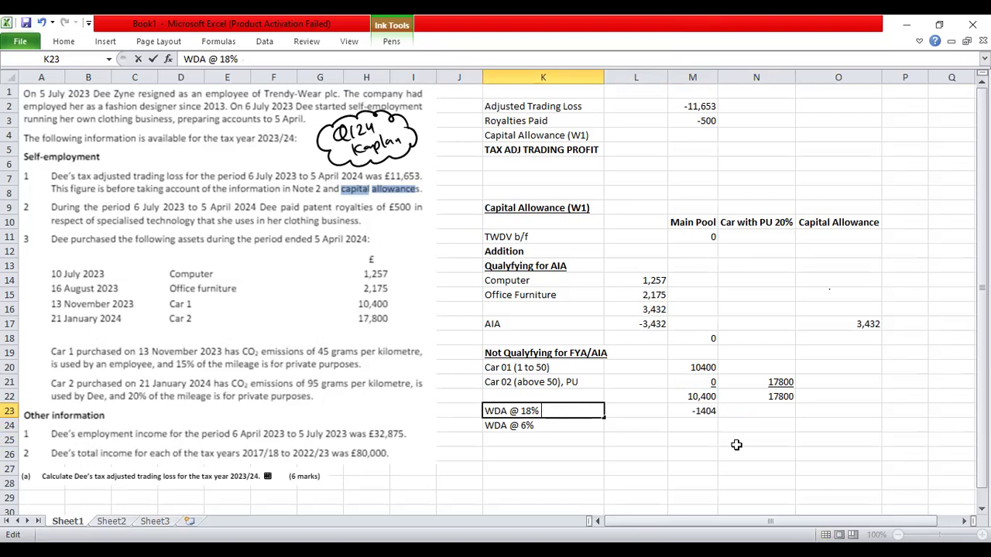
type("*")
type("9")
type("/8")
key("BackSpace")
key("BackSpace")
type("/12")
key("Return")
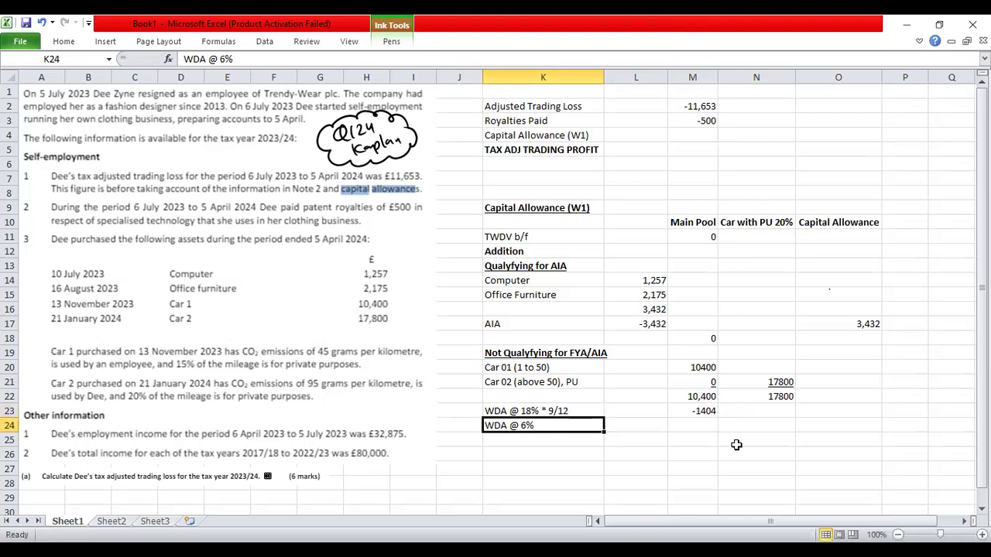
Step: Check the M23 formula and enter =-N22*6/100*9/12 in N24 for the private-use car's WDA
key("Up")
key("Right")
key("Right")
key("F2")
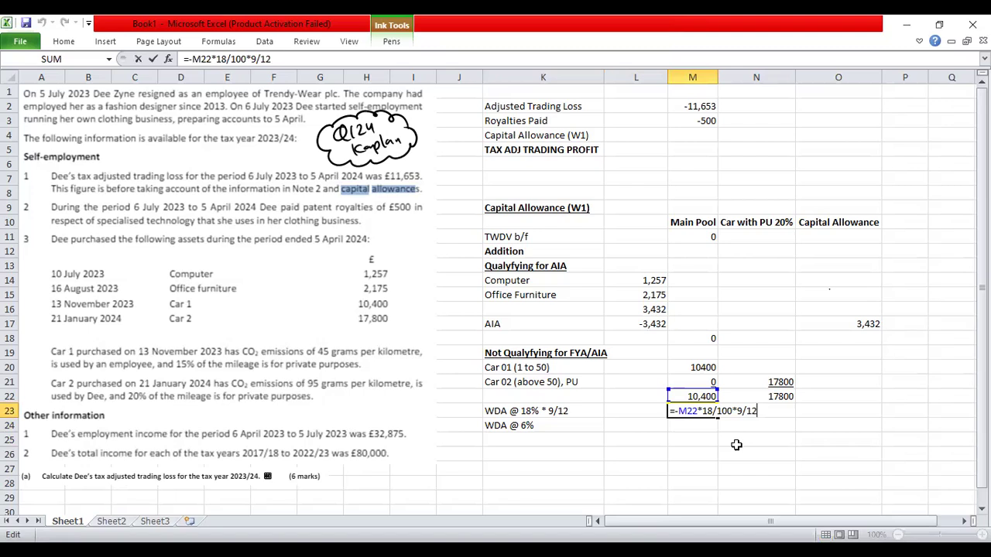
key("Return")
key("Right")
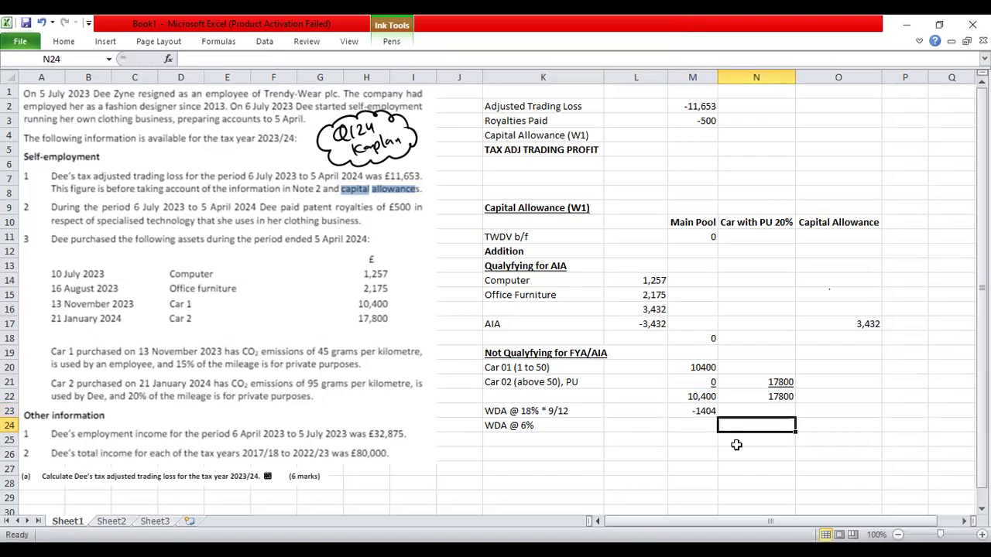
type("=")
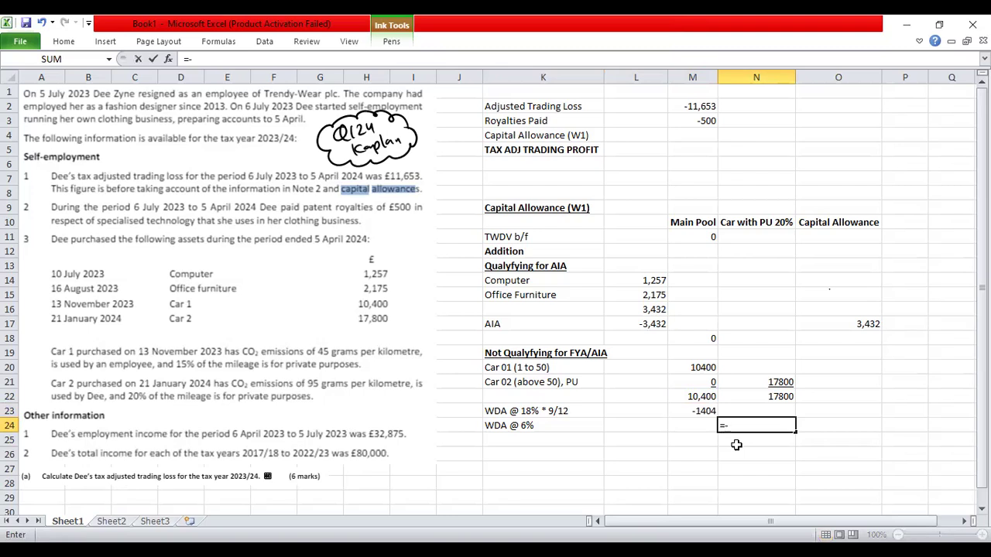
type("-")
key("Up")
key("Up")
type("*")
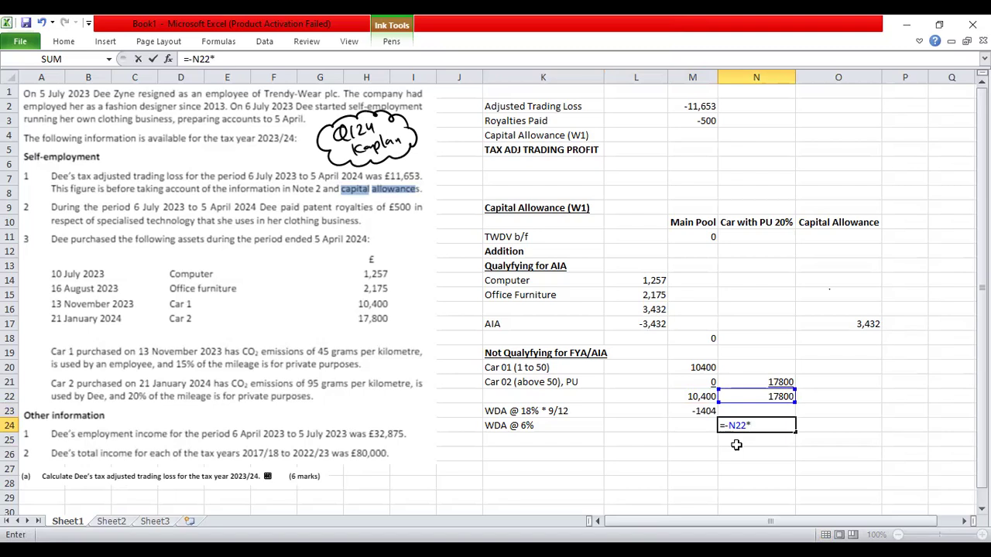
type("6/100*9/12")
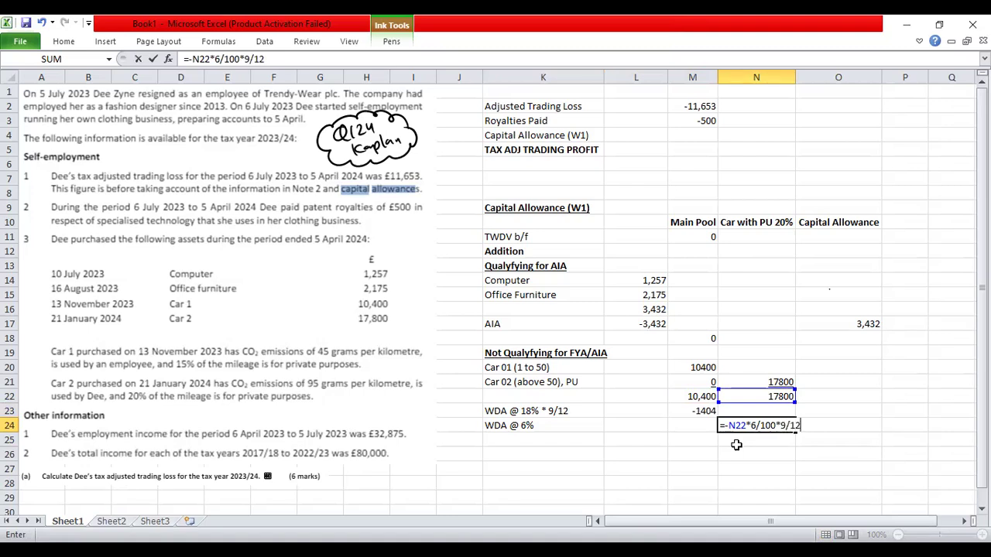
key("Return")
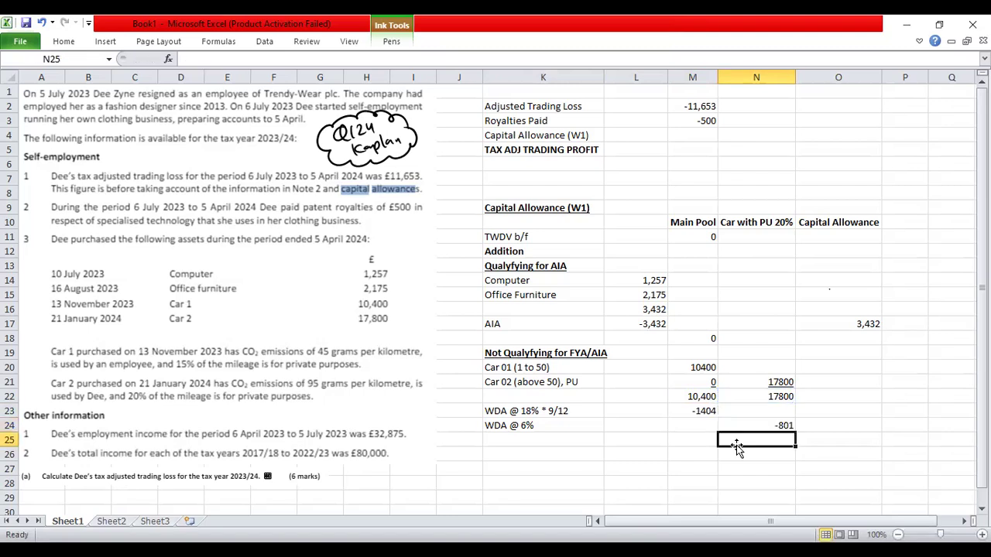
Step: Enter the row label "TWDV c/f" in K25 below the WDA rows
key("Right")
key("Left")
key("Left")
key("Right")
key("Right")
key("Left")
key("Left")
key("Left")
key("Right")
key("Left")
key("Left")
key("Page_Down")
key("Page_Down")
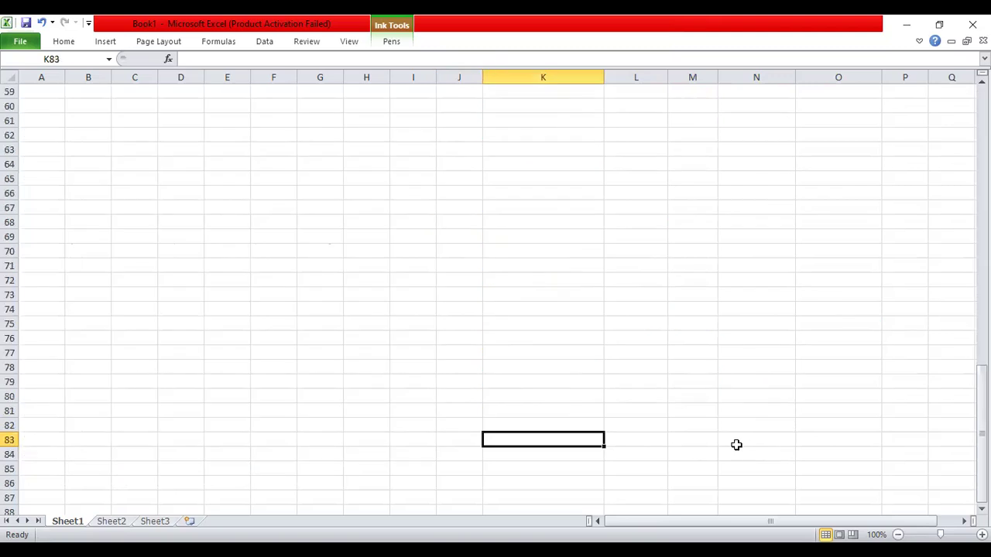
key("Page_Up")
key("Page_Up")
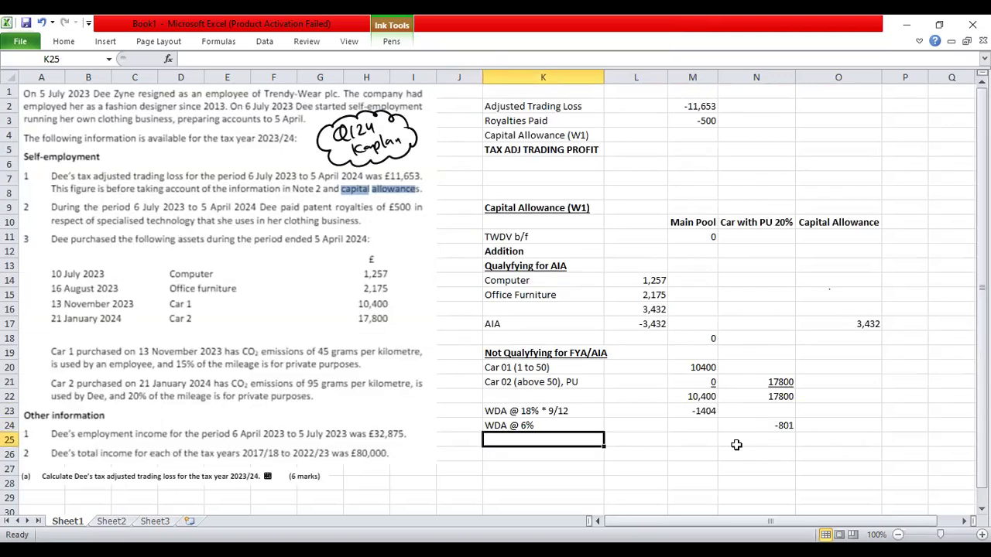
type("TWDV")
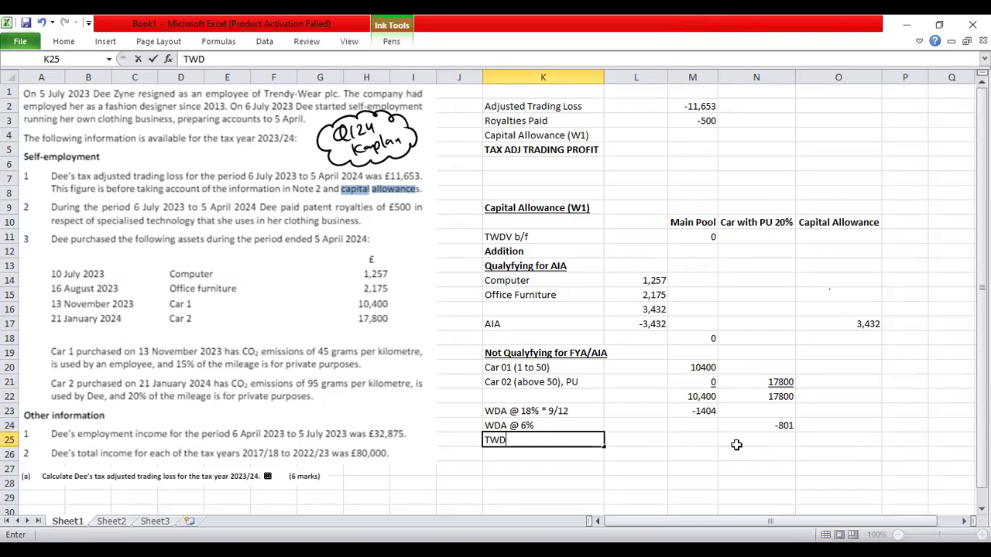
key("Return")
key("Up")
key("F2")
type("c/f")
key("Return")
Step: Make the "TWDV c/f" label in K25 bold
key("Page_Down")
key("Page_Up")
key("Up")
key("Right")
key("Right")
key("Right")
key("Down")
key("Left")
key("Left")
key("Left")
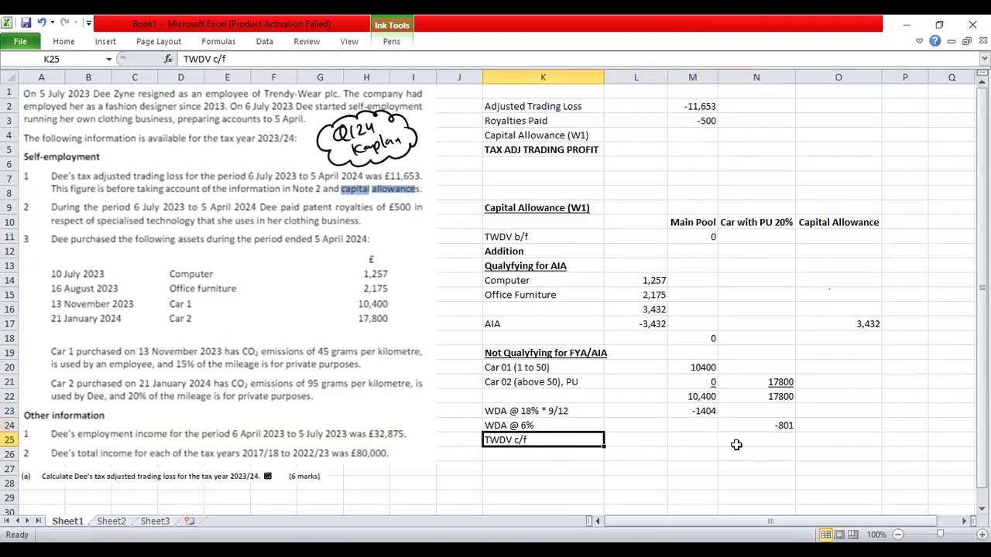
key("ctrl+b")
key("Right")
key("Right")
key("Right")
key("Left")
key("shift+Right")
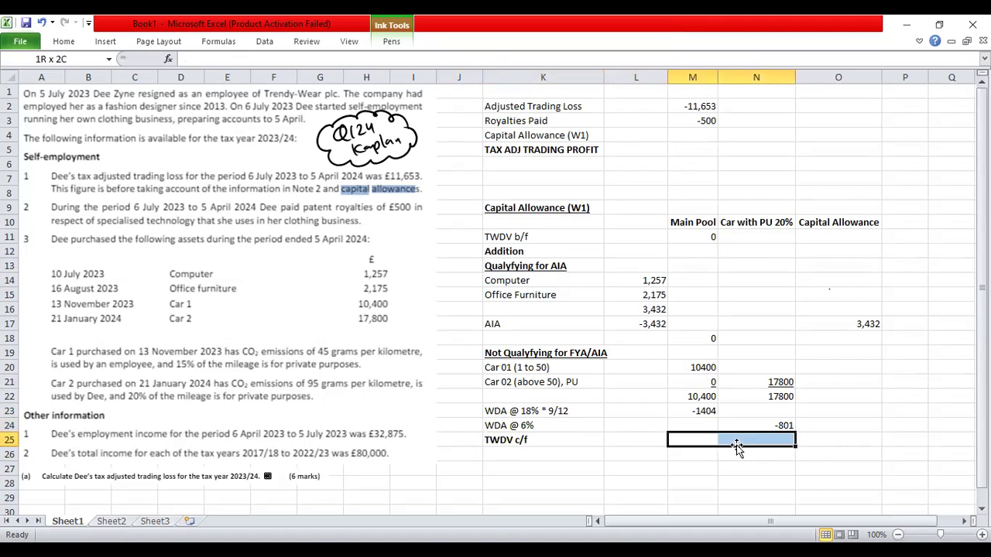
key("Up")
key("shift+Right")
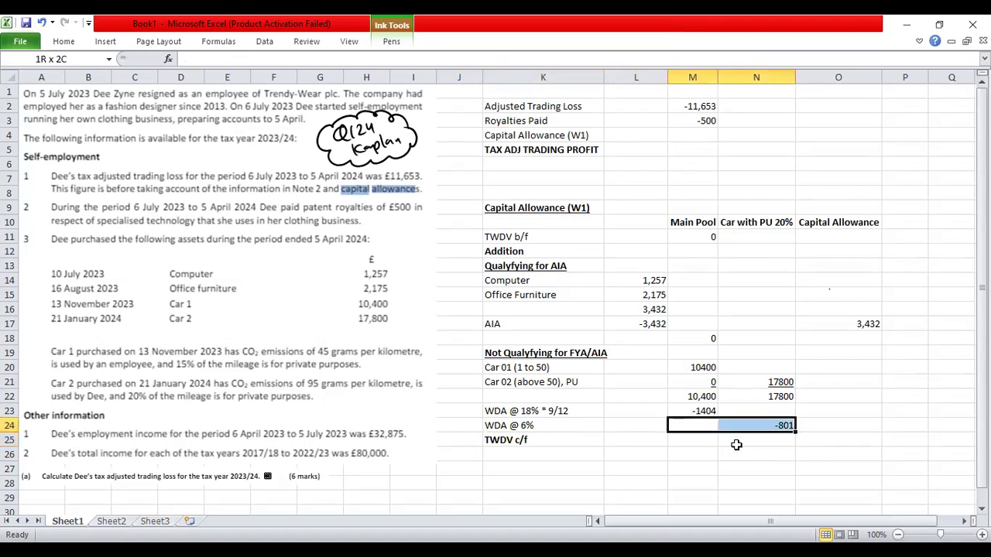
key("Down")
type("=")
key("Up")
key("Up")
key("Up")
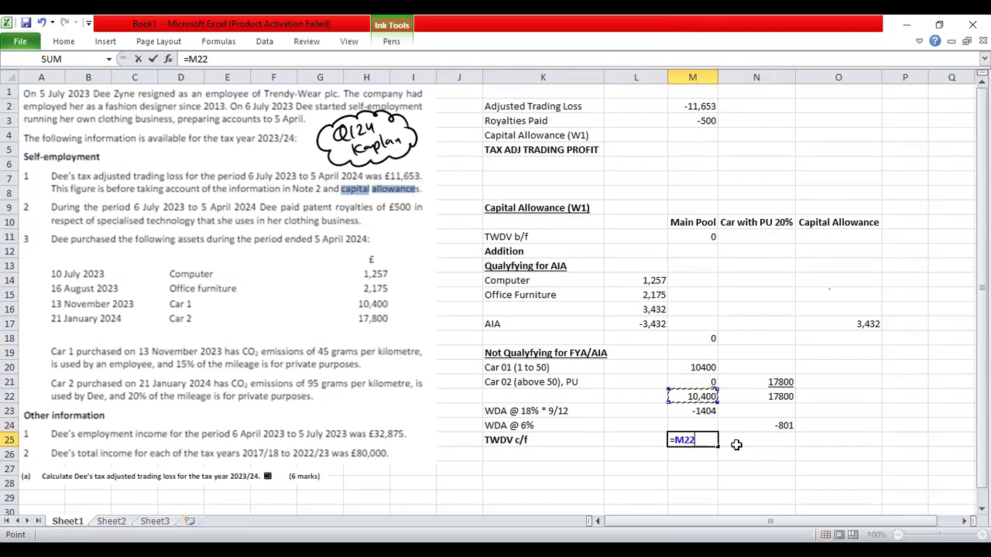
type("_")
key("Up")
key("Up")
key("Up")
key("Down")
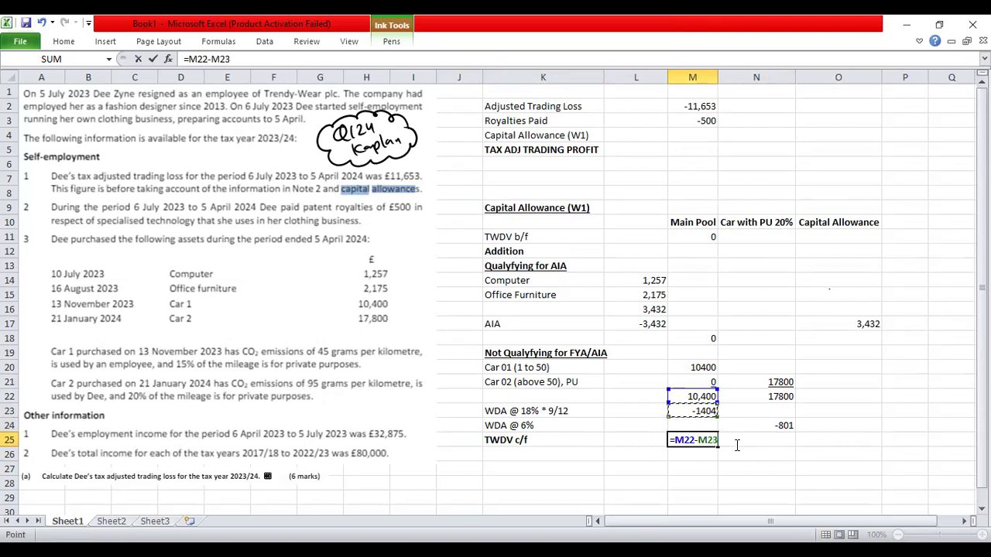
key("Escape")
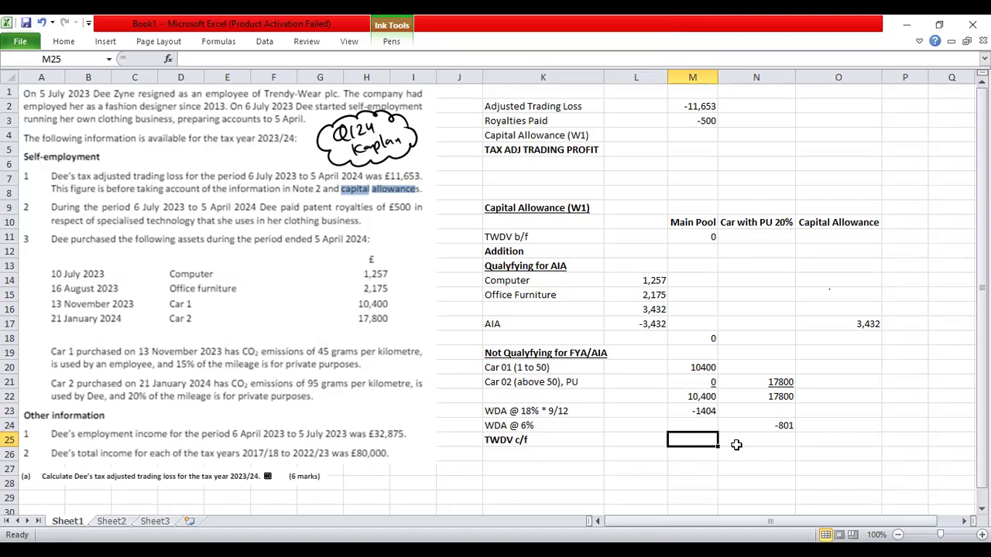
Step: Enter 8996 in M25 as the Main Pool written down value carried forward
type("5640")
key("BackSpace")
key("BackSpace")
key("BackSpace")
key("BackSpace")
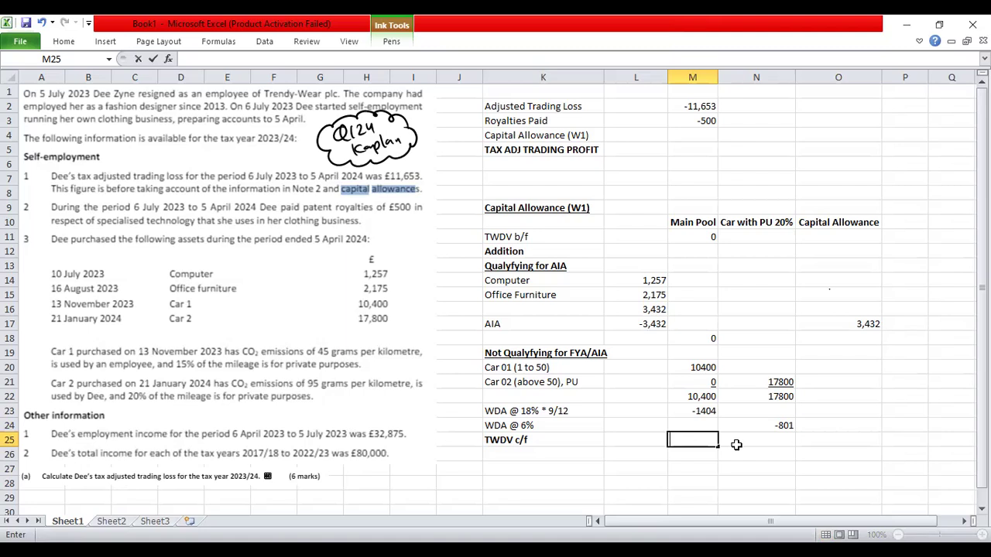
type("8996")
key("Return")
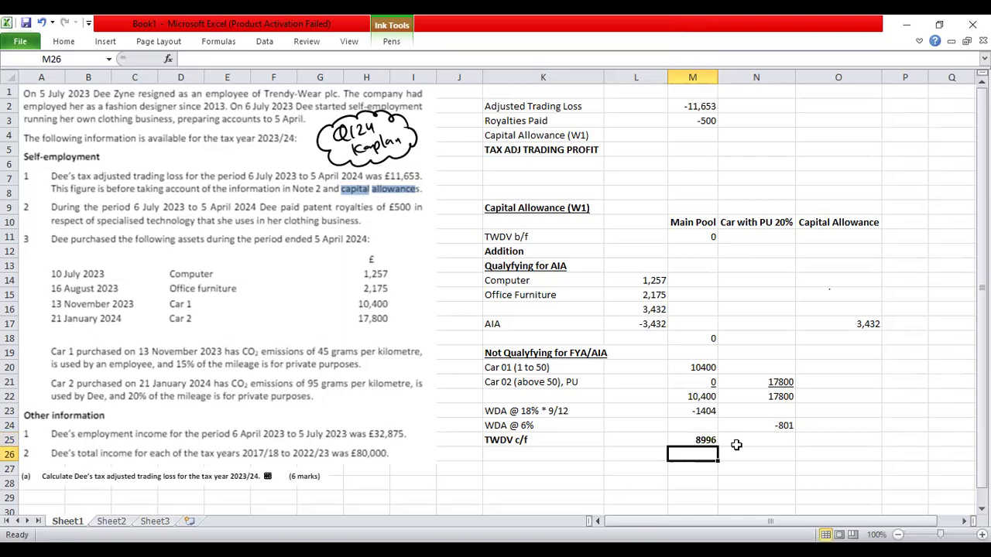
Step: Replace the typed Main Pool TWDV c/f value in M25 with the formula =M22-M23
key("Up")
key("Delete")
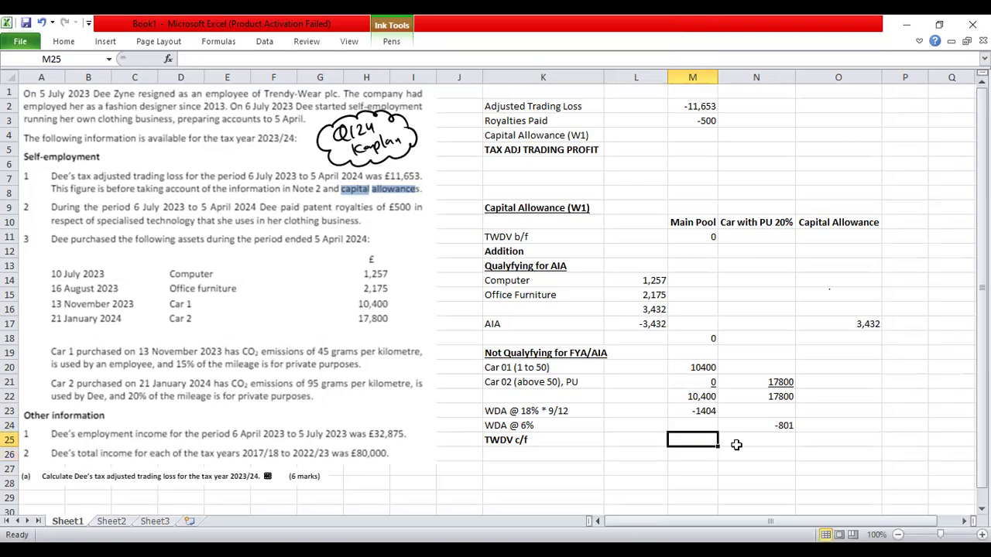
type("=")
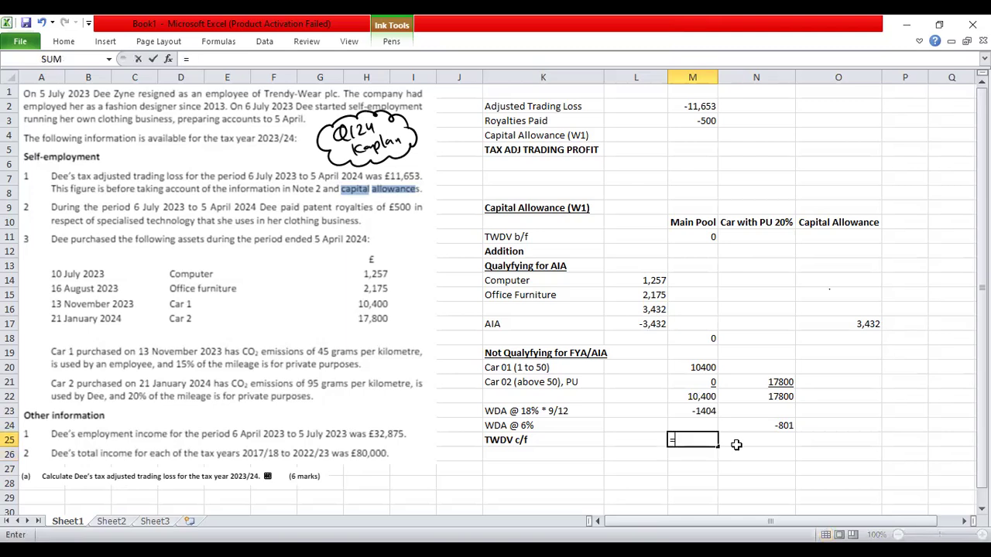
key("Up")
key("Up")
key("Up")
type("-")
type("-")
key("BackSpace")
key("Up")
key("Up")
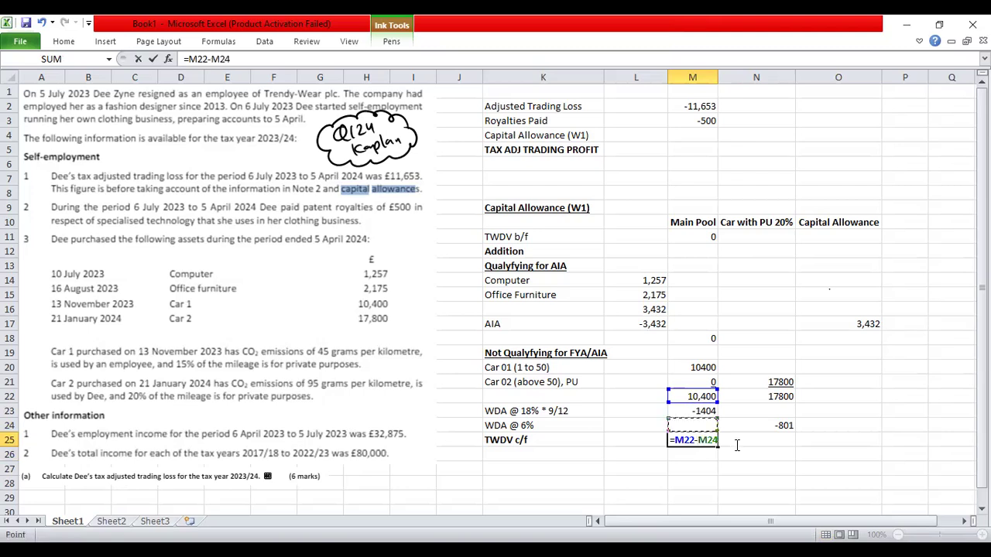
key("Return")
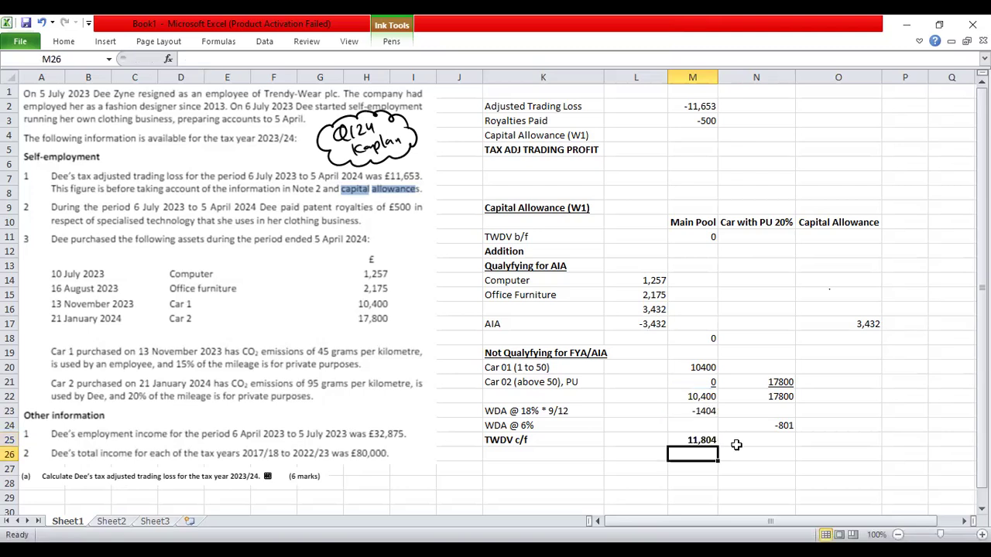
Step: Enter =M22+M23 in M25 as the Main Pool's written down value carried forward
key("Up")
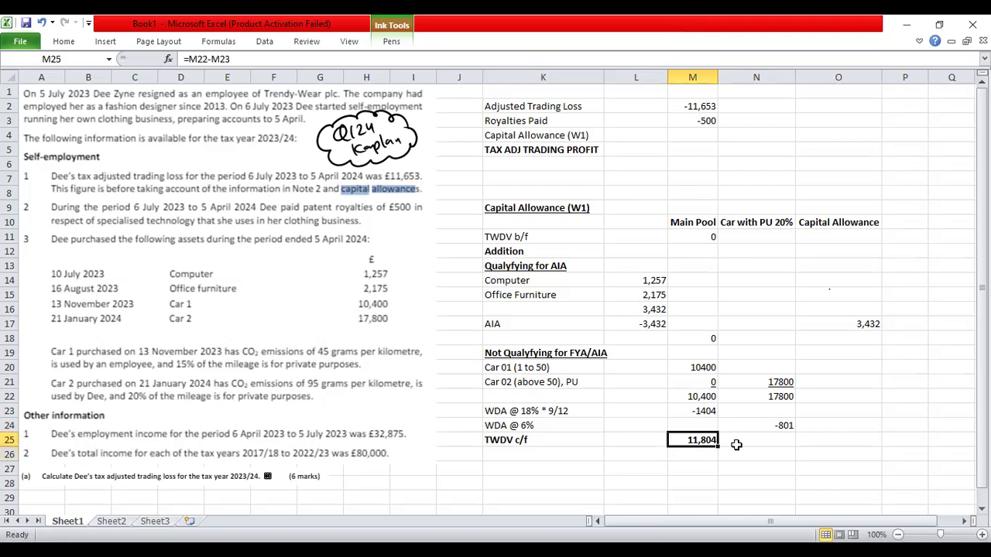
type("=")
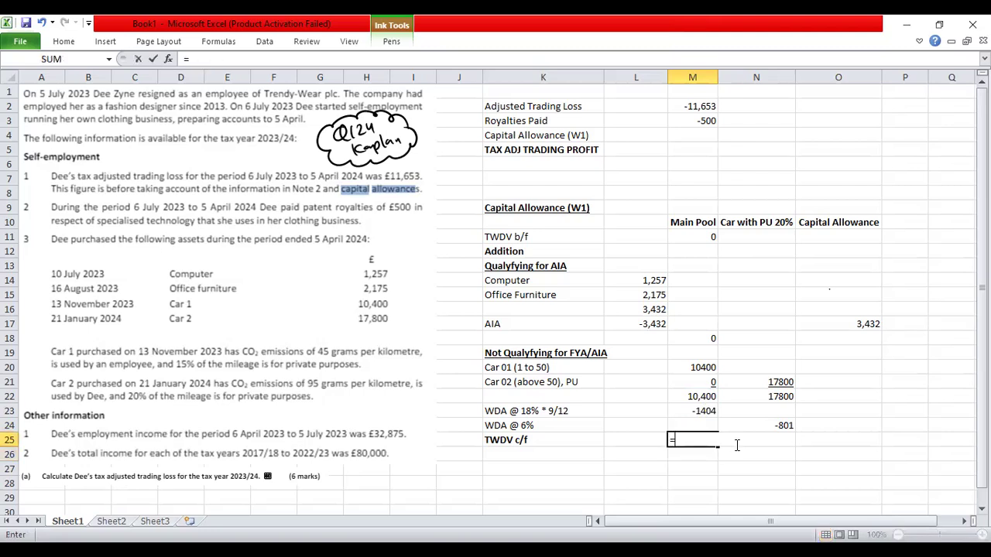
key("Up")
key("Up")
key("Up")
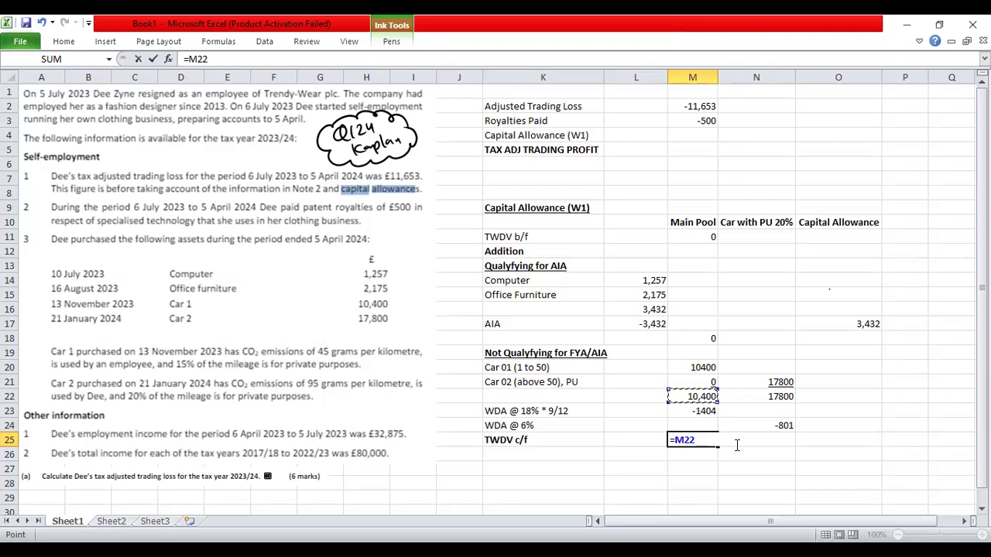
type("+")
key("Up")
key("Up")
key("Return")
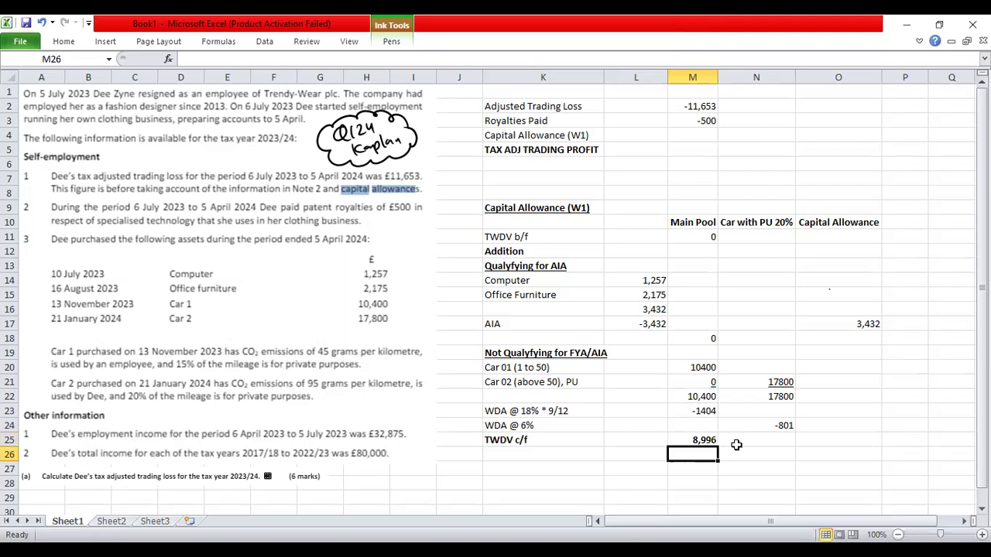
Step: Copy the TWDV c/f formula from M25 into N25 for the private-use car
key("Right")
key("Up")
key("Left")
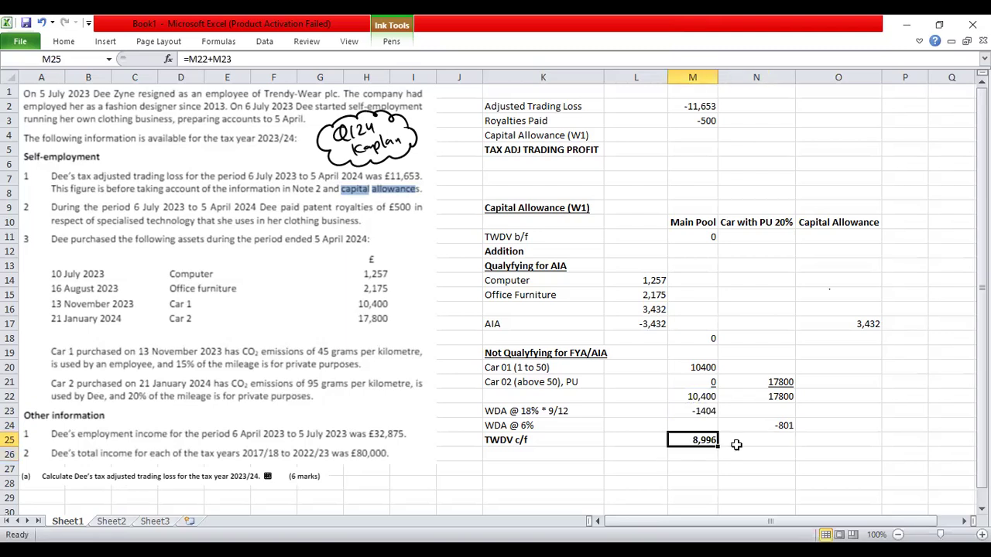
key("ctrl+c")
key("Right")
key("ctrl+v")
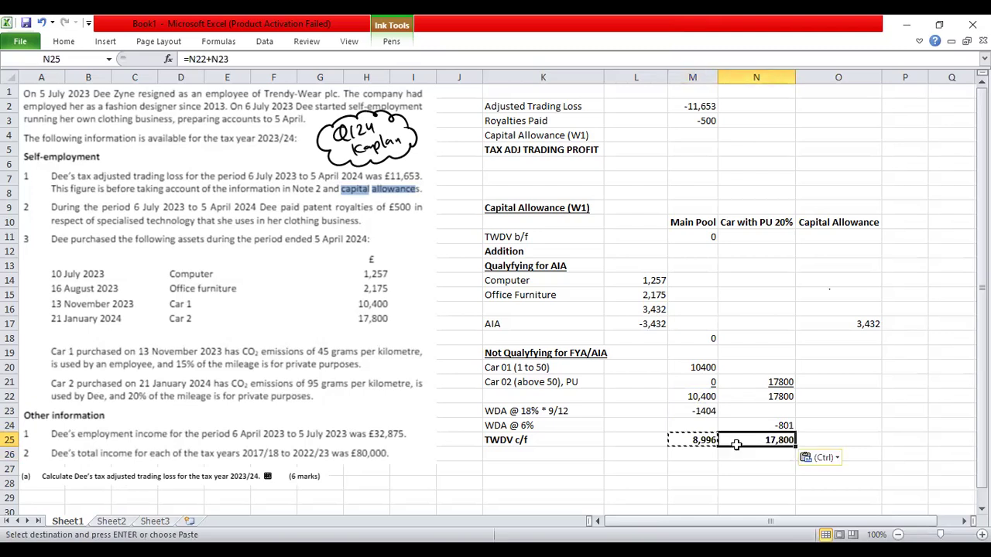
key("Escape")
Step: Try to add the 6% WDA in N24 to the copied formula in N25
key("F2")
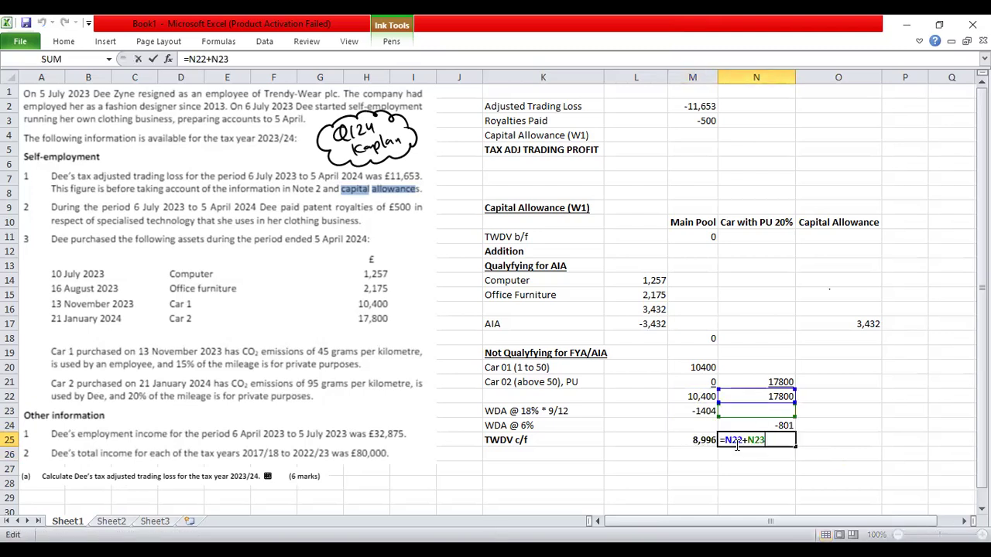
key("Escape")
key("F2")
type("+")
left_click(788, 425)
key("Return")
Step: Enter =N22+N24 in N25 as the private-use car's written down value carried forward
key("Up")
type("=")
key("Up")
key("Up")
key("Up")
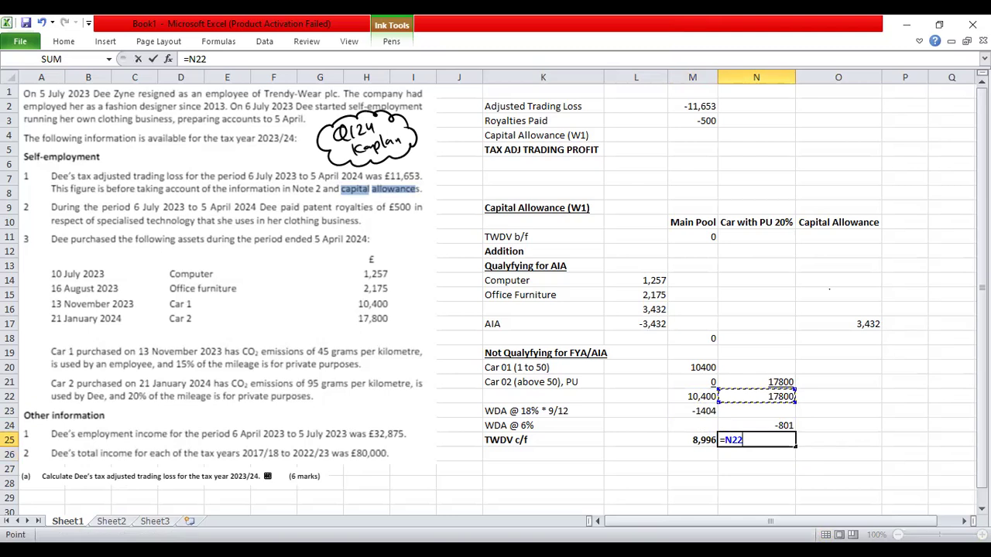
type("+")
key("Up")
key("Return")
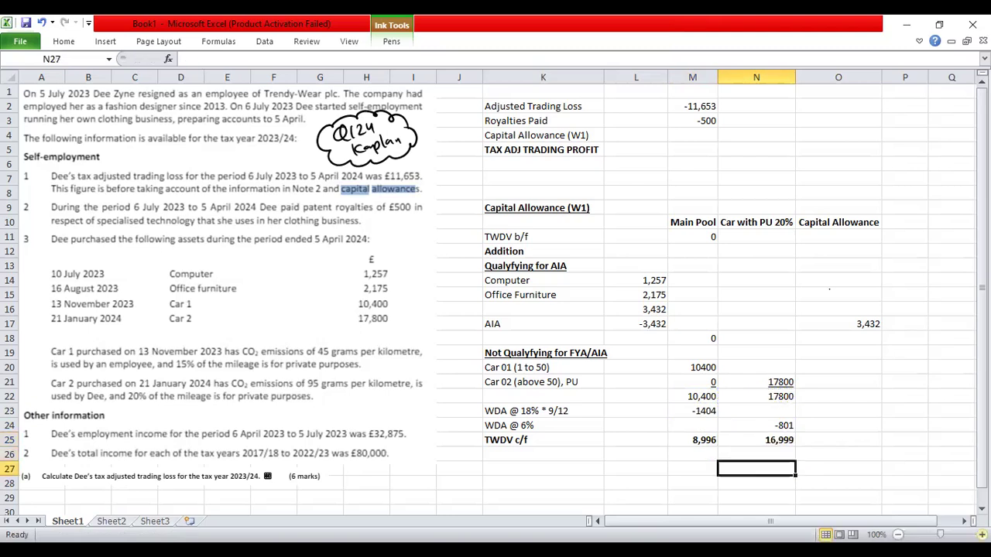
key("Up")
type("=")
key("Up")
key("Up")
key("Up")
type("+")
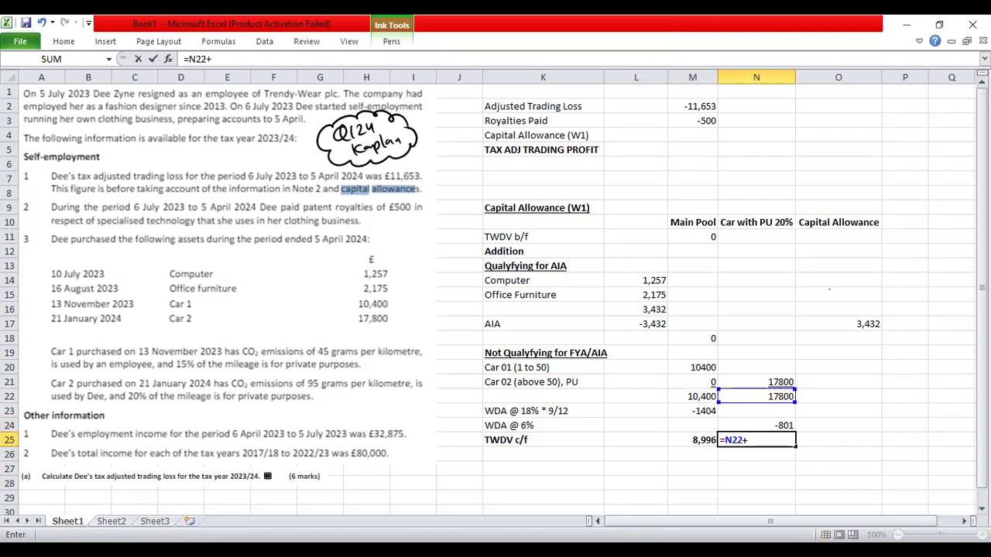
key("Up")
key("Return")
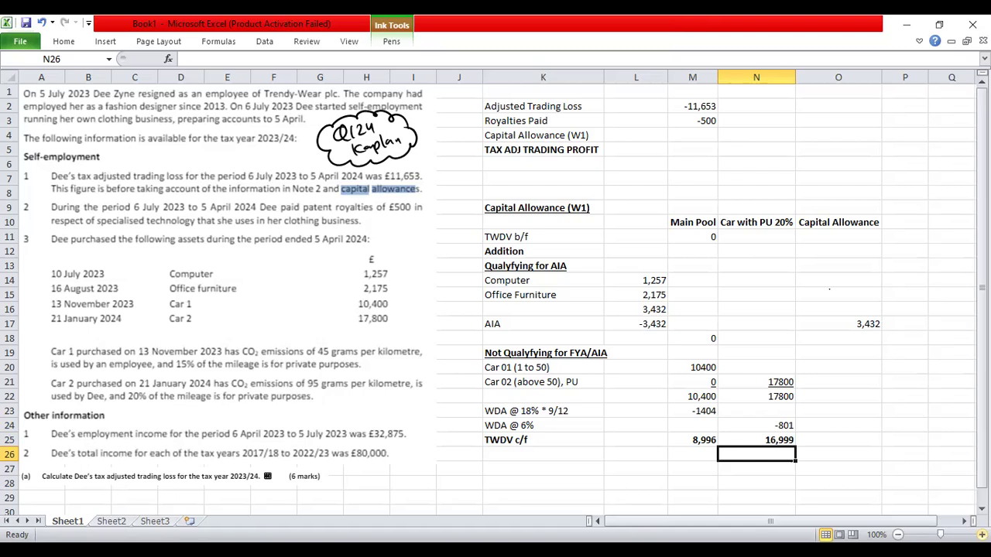
Step: Enter =M23 in O23 to bring the Main Pool WDA into the Capital Allowance column
key("Up")
key("Up")
key("Up")
key("Right")
type("=")
key("Left")
key("Left")
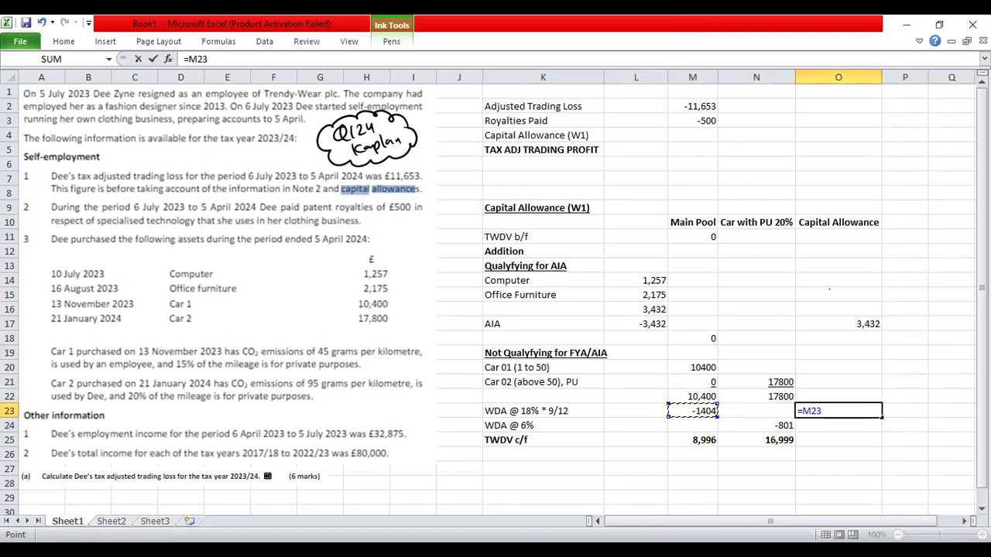
key("Return")
Step: Enter =N24*80/100 in O24 to claim the 80% business-use share of the private-use car's WDA
type("=")
key("Left")
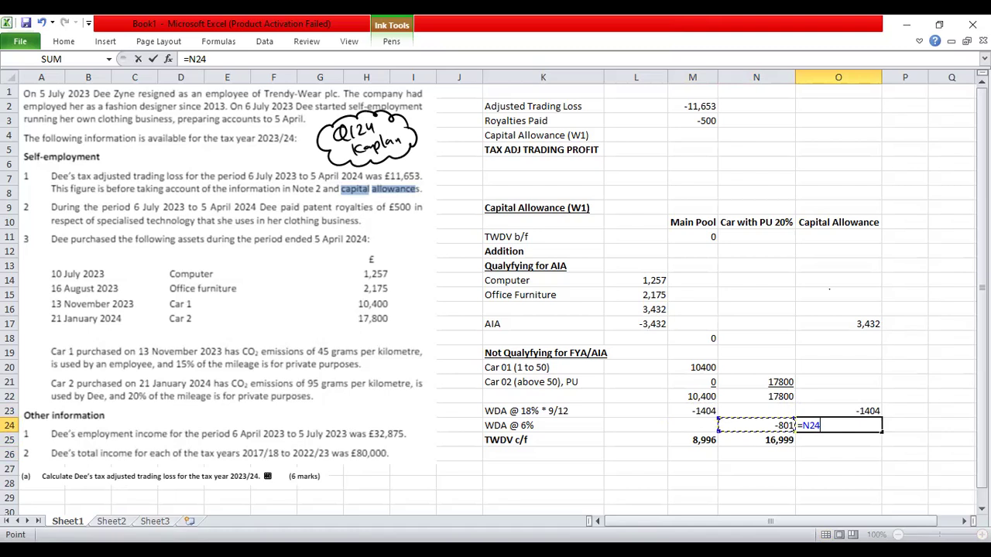
type("8")
key("BackSpace")
type("*80/100")
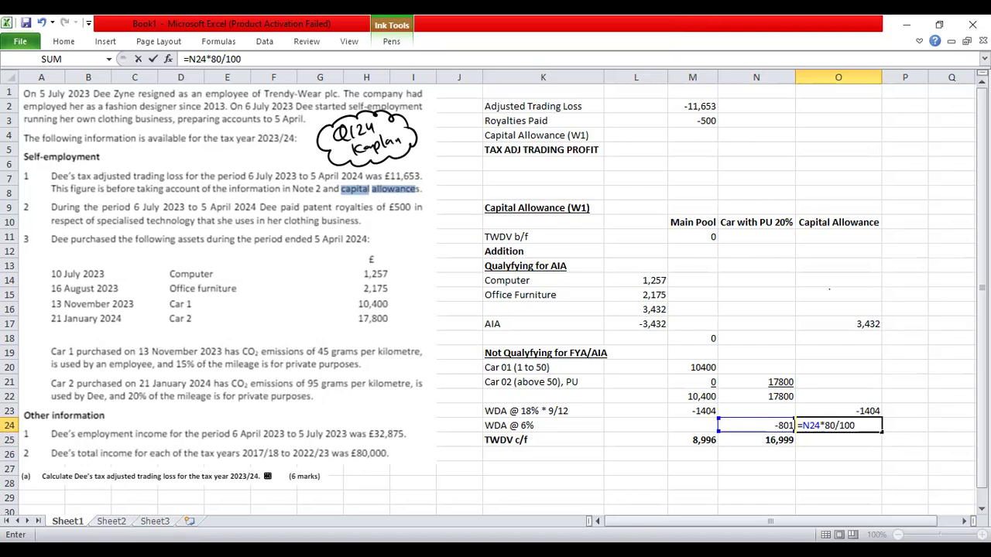
key("Return")
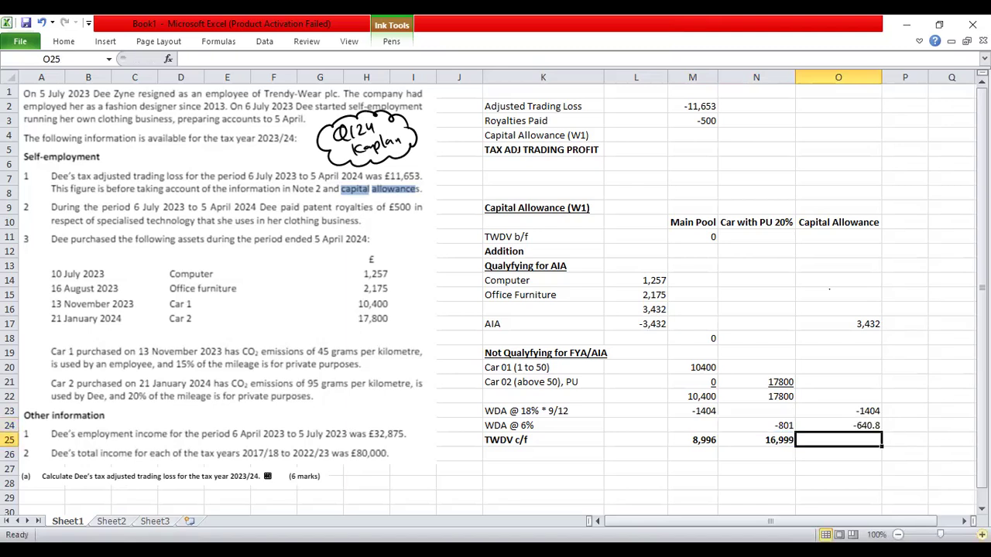
Step: Try to adjust the number format and decimal places of the WDA figures in O23:O24
key("Up")
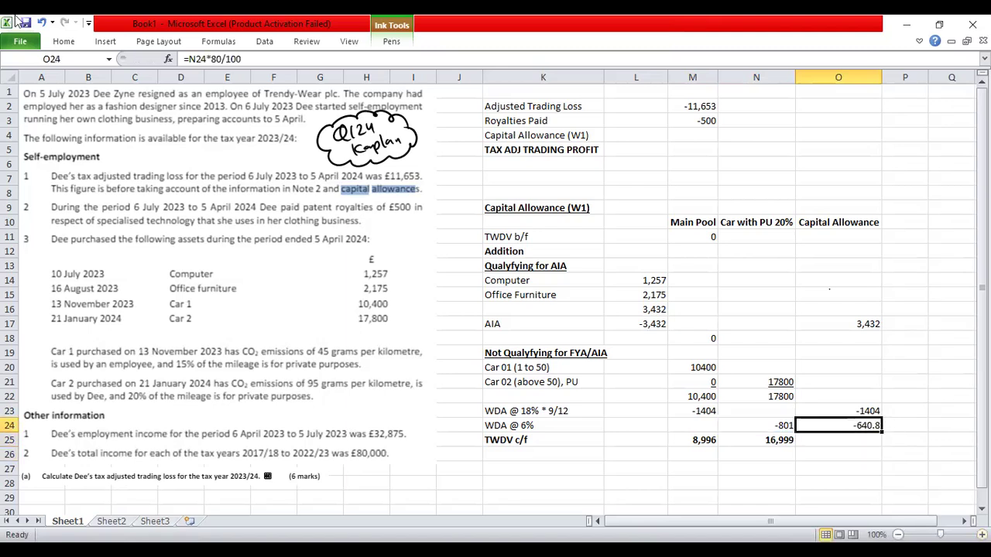
left_click(51, 43)
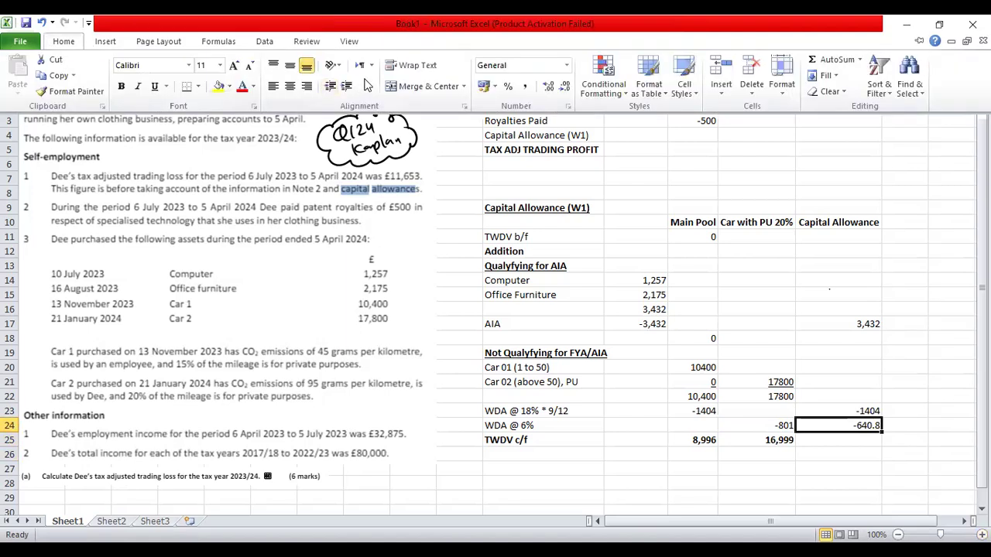
left_click(548, 86)
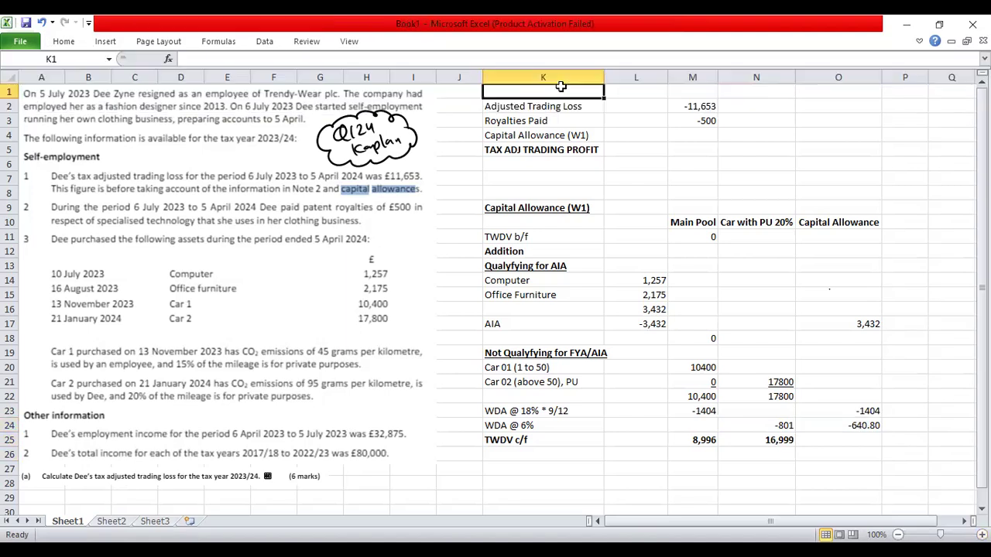
left_click(65, 42)
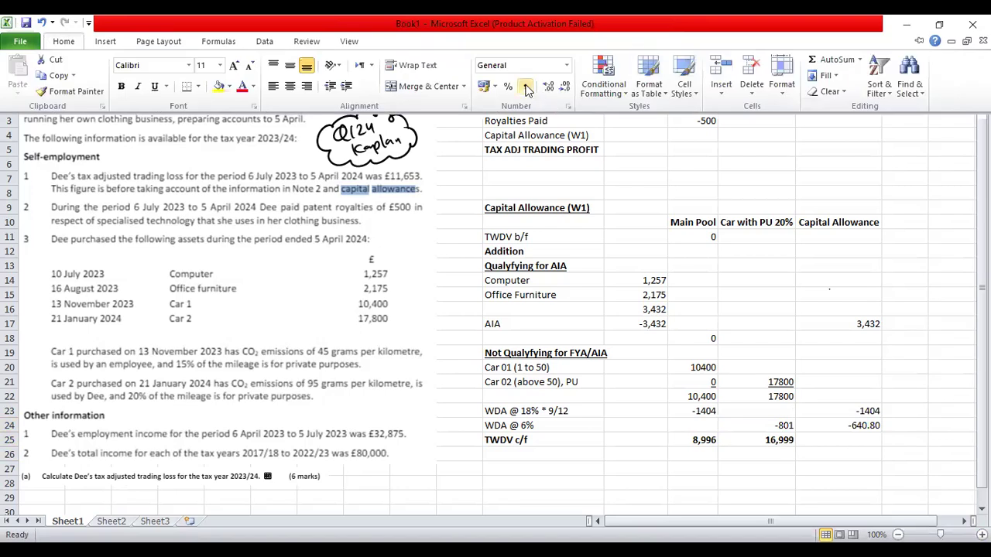
left_click(525, 88)
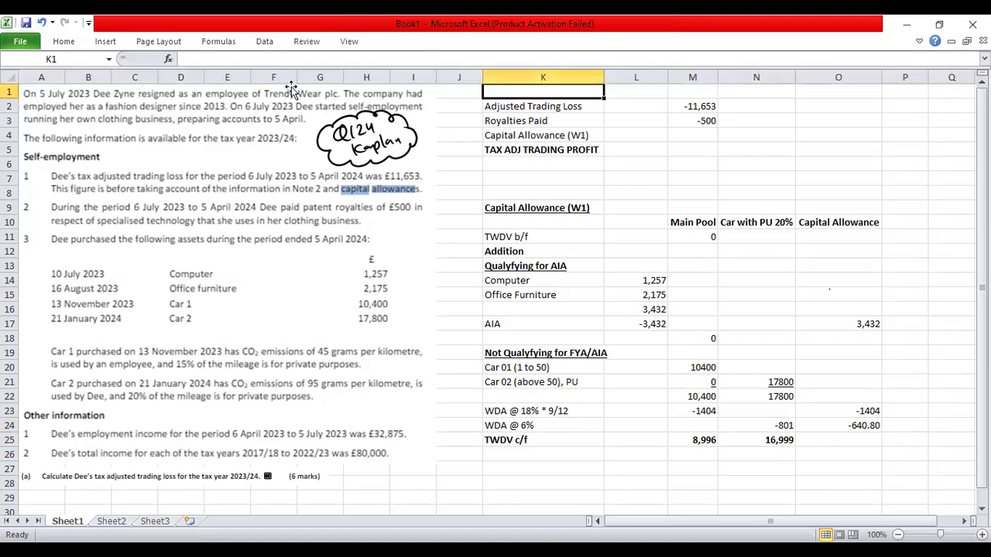
left_click(64, 42)
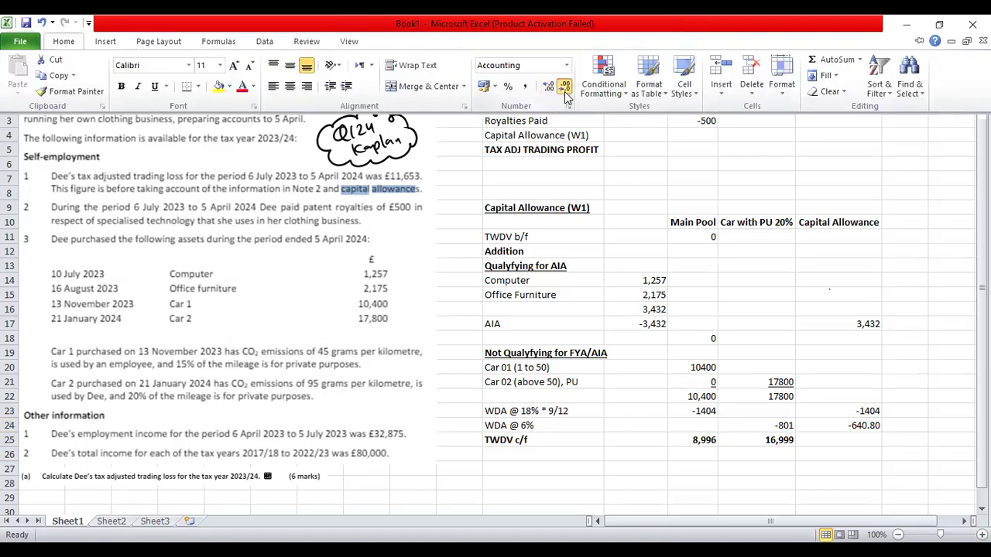
left_click_drag(842, 410, 852, 426)
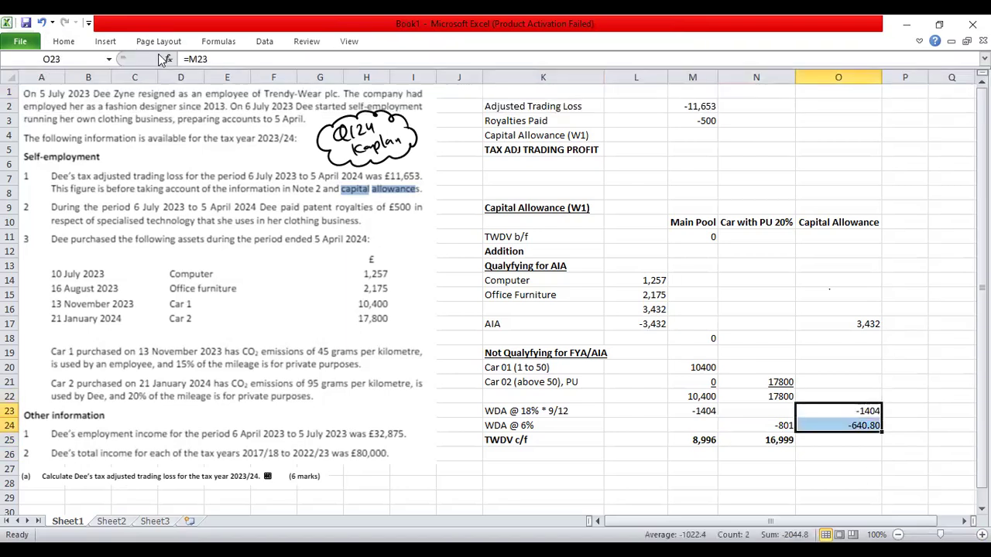
left_click(64, 43)
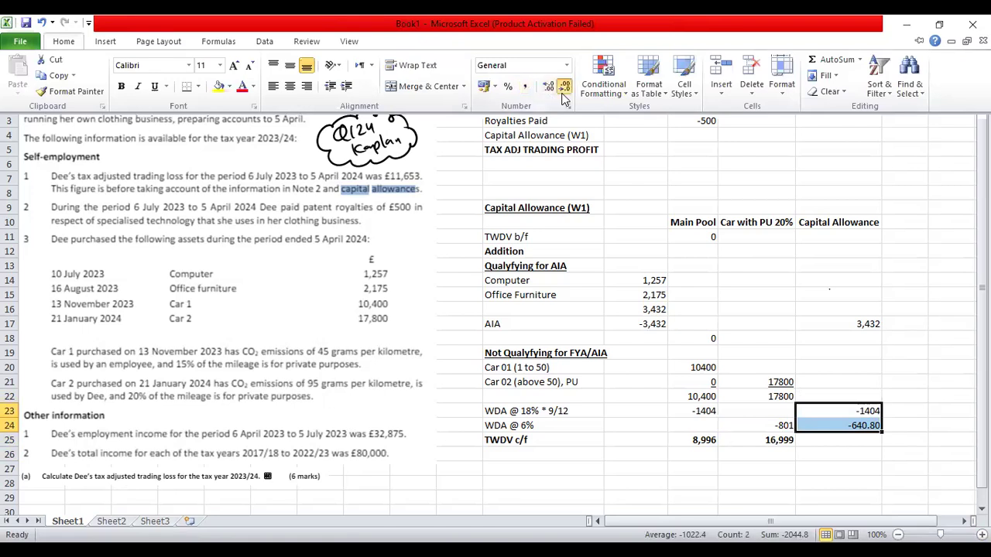
left_click(564, 86)
Step: Apply the comma number style to O16:O26 in the Capital Allowance column
left_click_drag(831, 312, 859, 452)
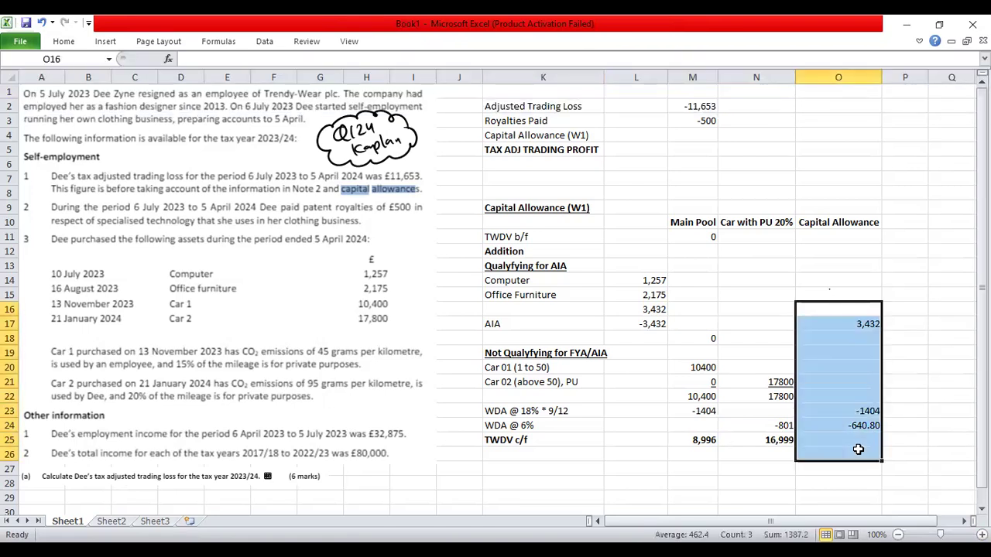
double_click(63, 41)
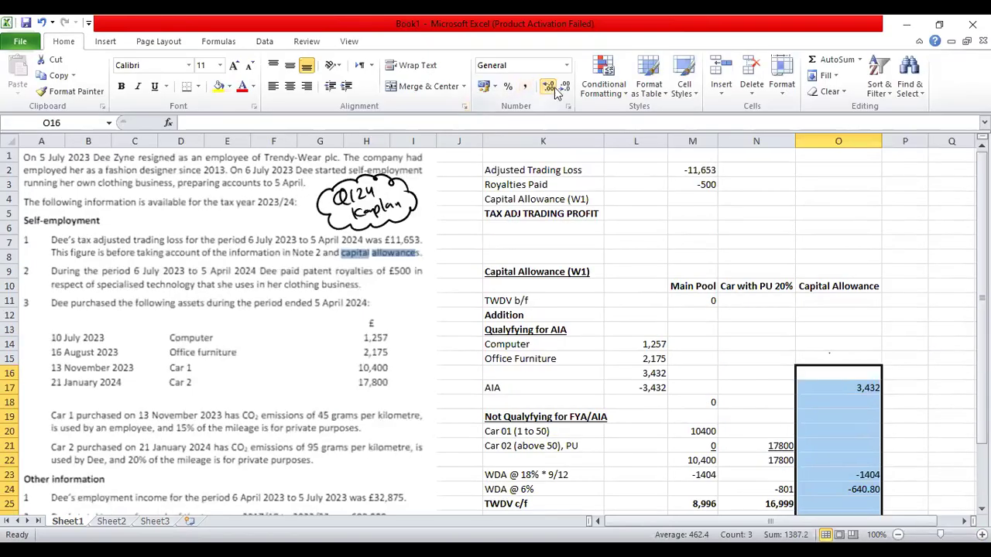
left_click(525, 87)
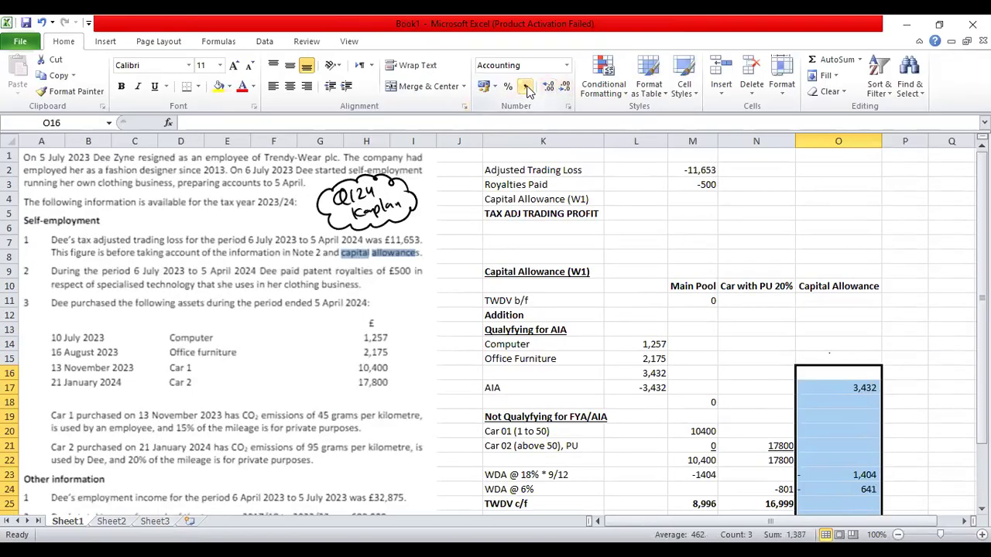
left_click(857, 371)
scroll(858, 372, "down", 3)
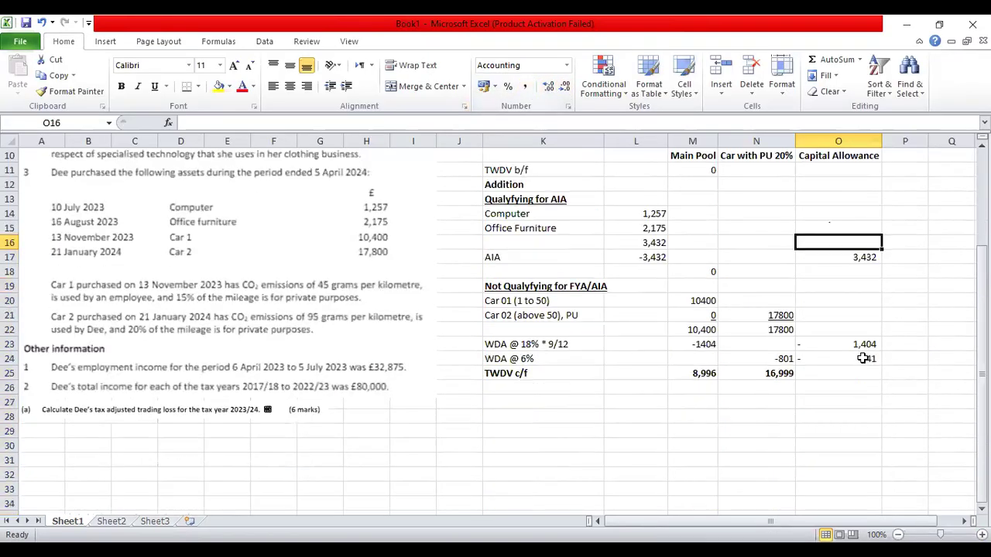
double_click(65, 41)
Step: Enter =O17+O23+O24 in O26 to total the Capital Allowance column
scroll(819, 418, "up", 2)
left_click(821, 410)
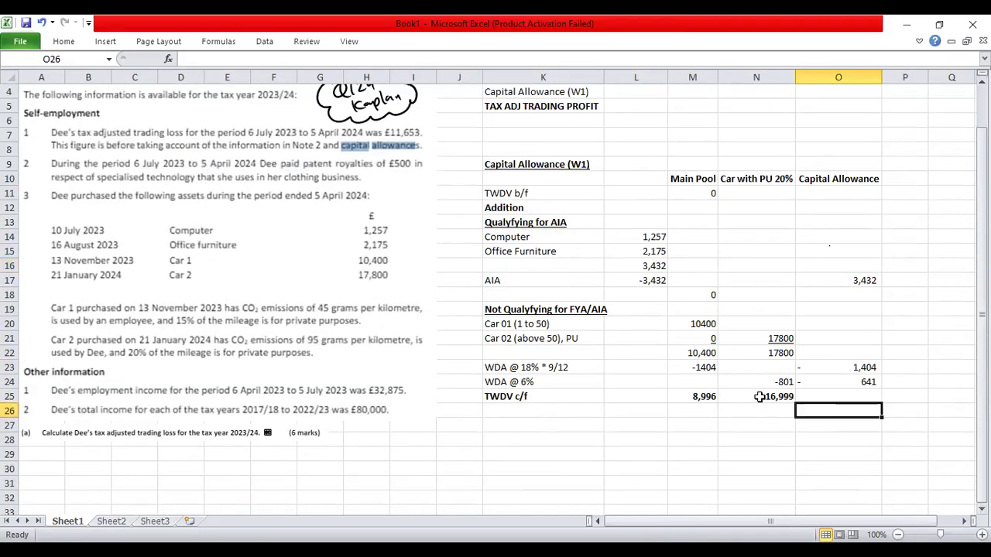
left_click_drag(699, 395, 759, 395)
left_click(851, 413)
left_click(723, 410)
left_click(856, 408)
type("=")
key("Up")
key("Up")
key("Up")
key("Up")
key("Up")
key("Up")
key("Up")
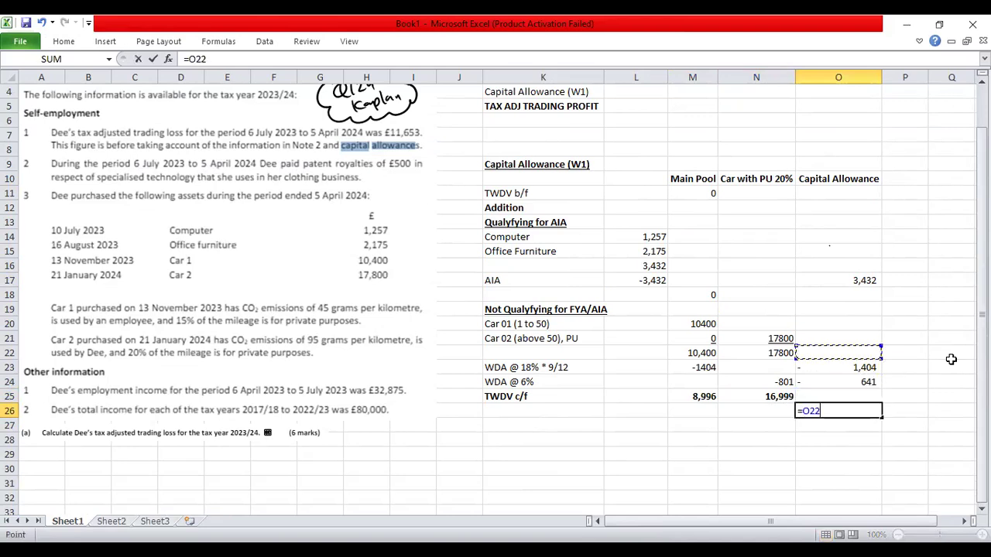
key("Up")
key("Up")
type("+")
key("Up")
key("Up")
key("Up")
type("_+")
key("BackSpace")
key("BackSpace")
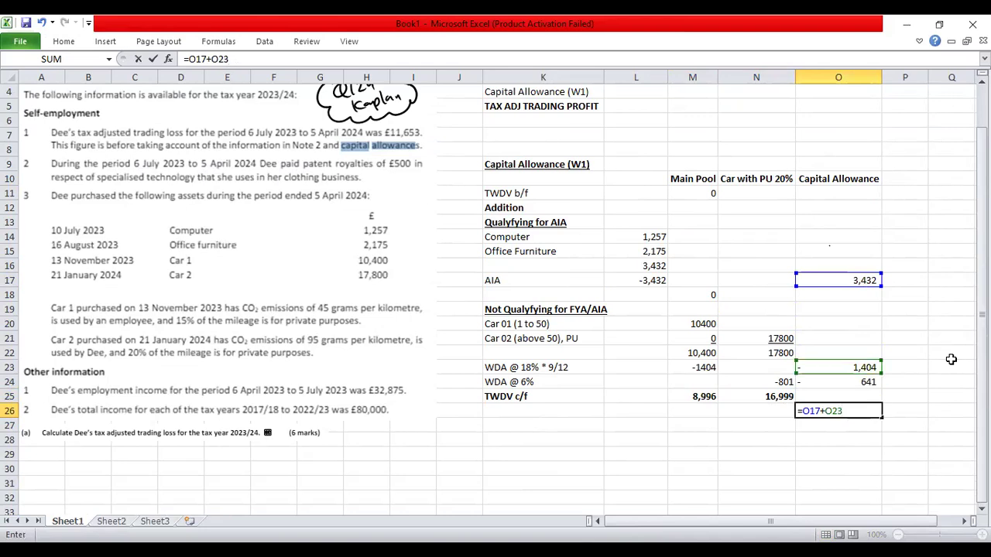
type("+")
key("Up")
key("Up")
key("Return")
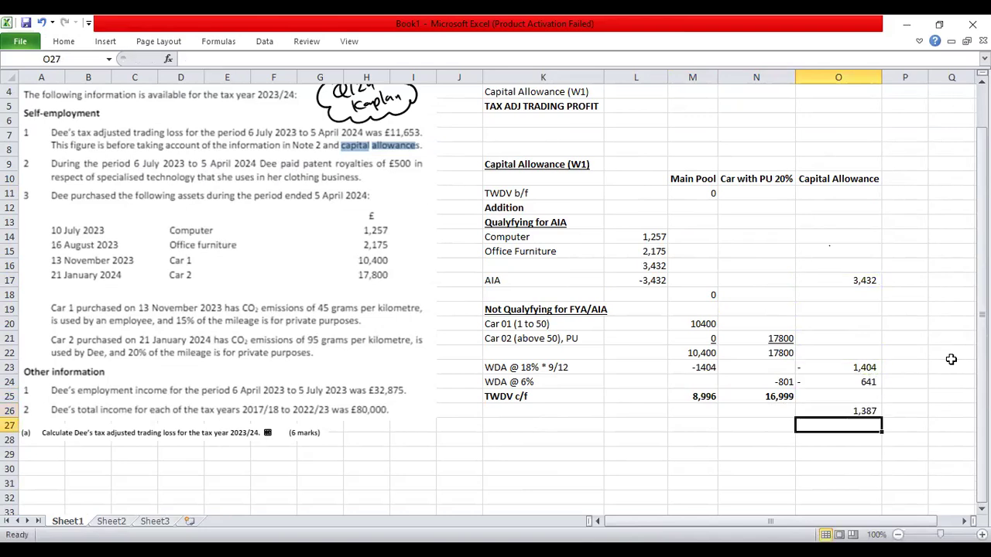
Step: Label N26 "Capital Allowance" beside the total and widen column N to fit the text
key("Up")
key("Left")
type("Cap")
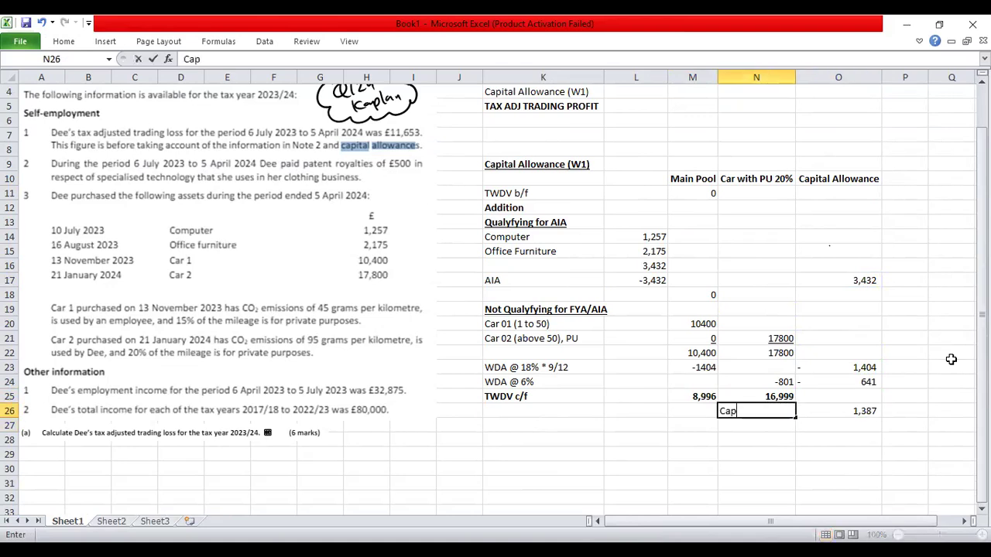
type("ital Allowance")
key("Return")
key("Up")
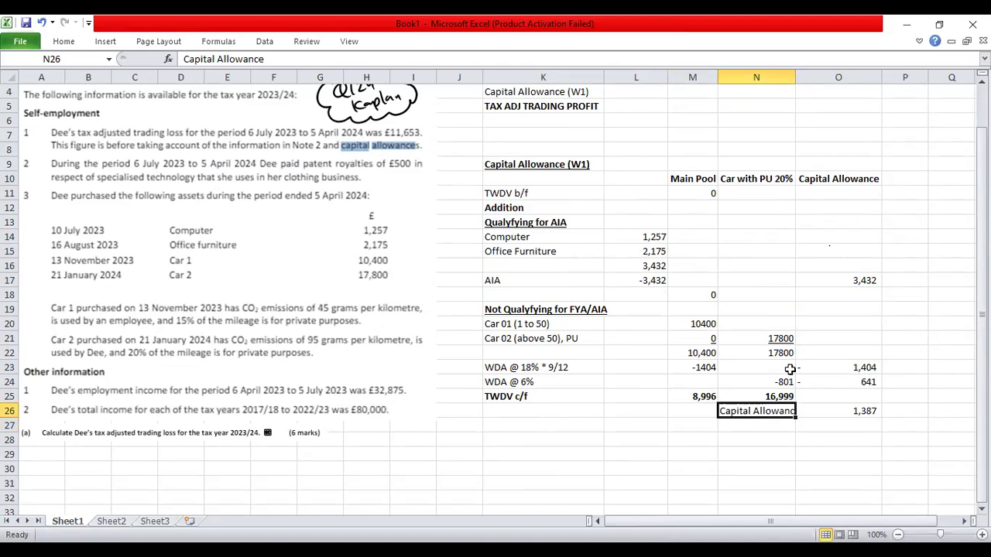
double_click(795, 78)
left_click(812, 396)
left_click(824, 410)
Step: Enter -1387 in M4 as the Capital Allowance (W1) deduction
scroll(619, 123, "up", 1)
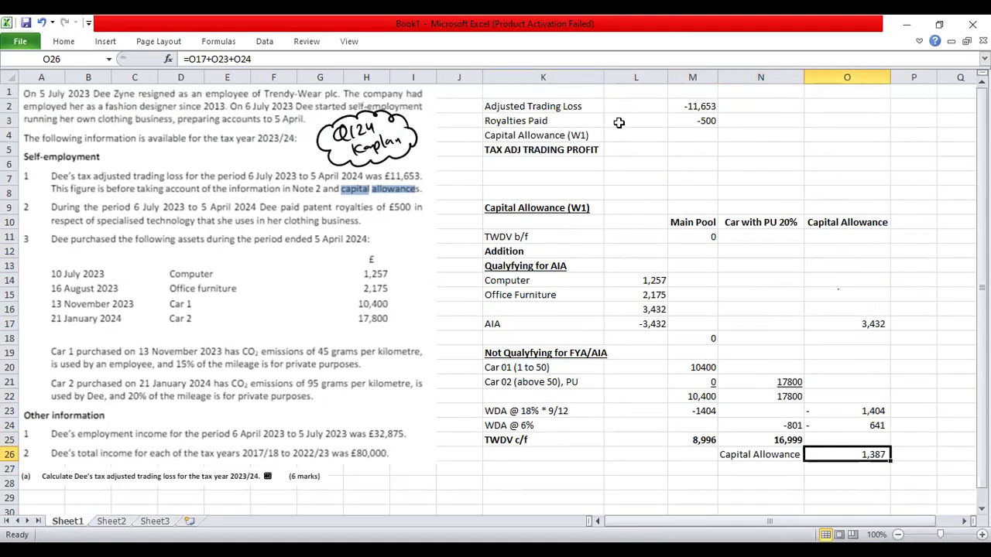
left_click(706, 135)
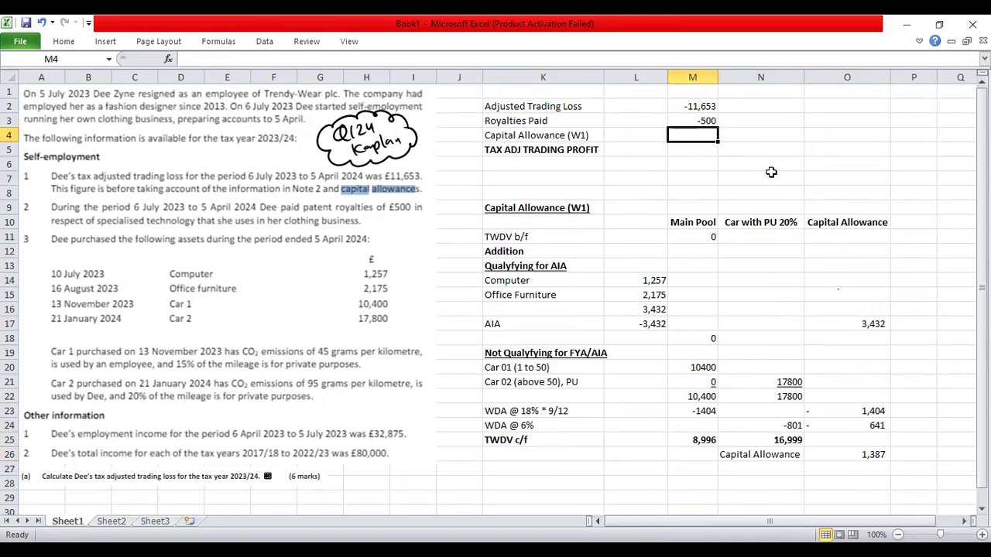
type("-1")
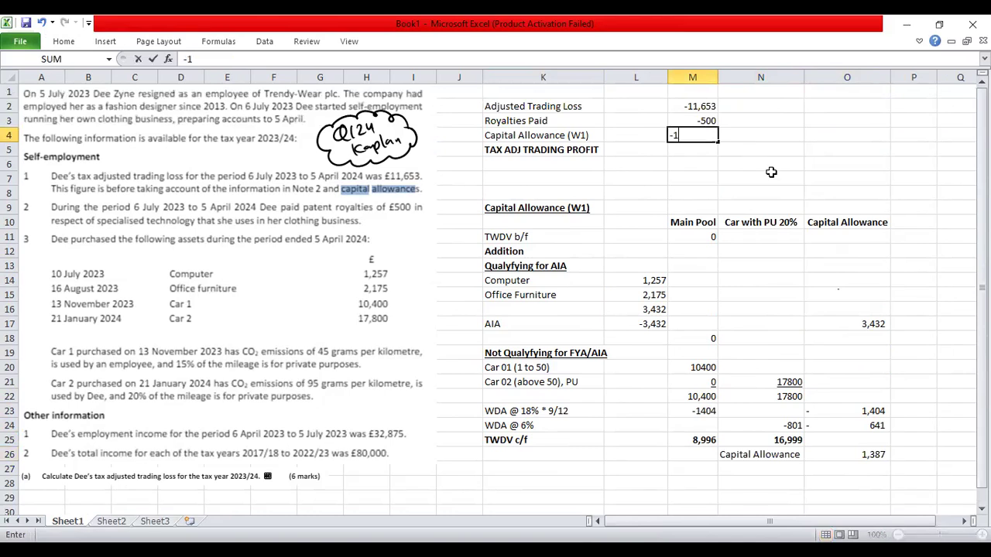
type("387")
key("Return")
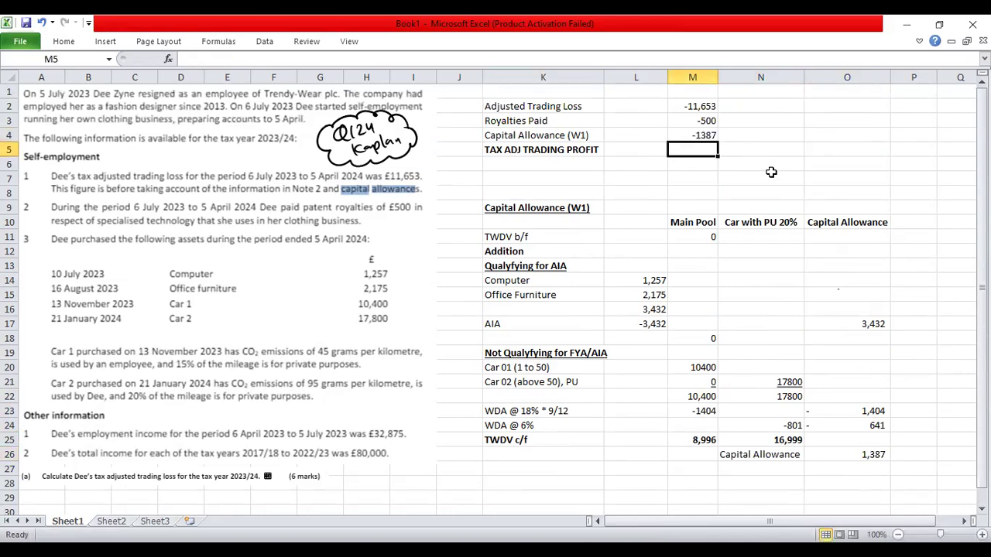
Step: Review the figures in M2:M4 and their combined sum
key("Left")
key("Left")
key("Right")
key("Right")
key("Up")
key("Up")
key("Up")
key("Down")
key("Down")
key("Down")
key("Up")
key("Up")
key("Up")
key("shift+Down")
key("shift+Down")
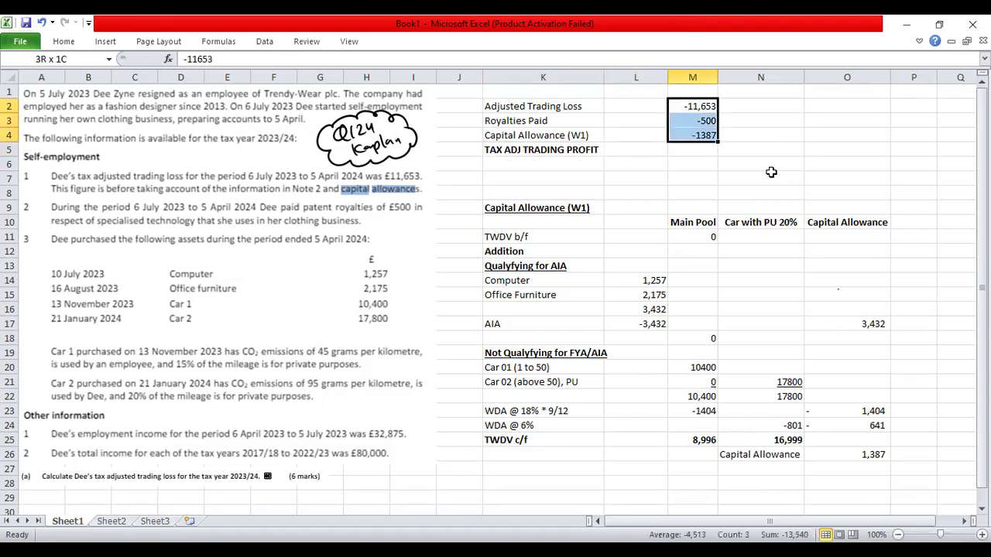
key("Down")
key("Down")
key("Down")
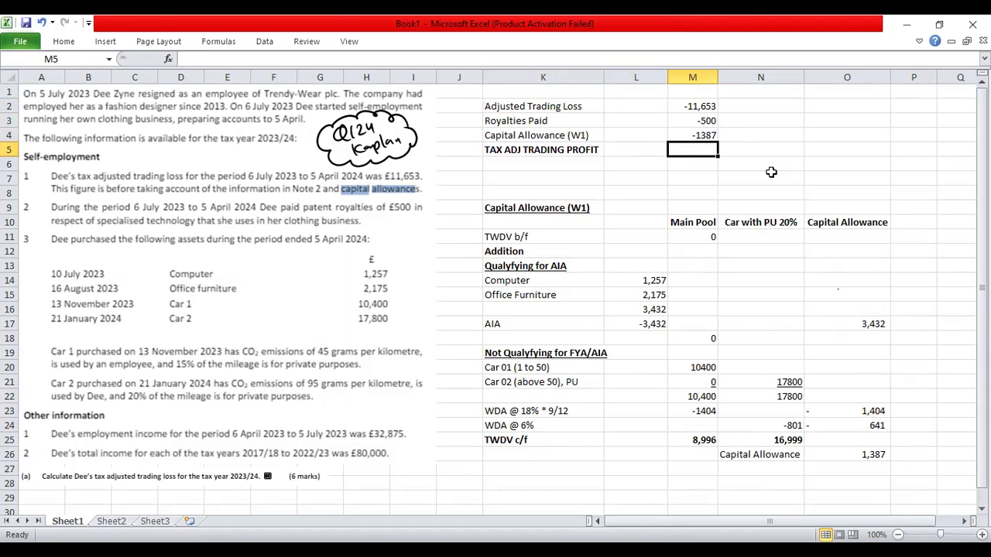
Step: Enter =SUM(M2:M4) in M5 to calculate the TAX ADJ TRADING PROFIT
type("=s")
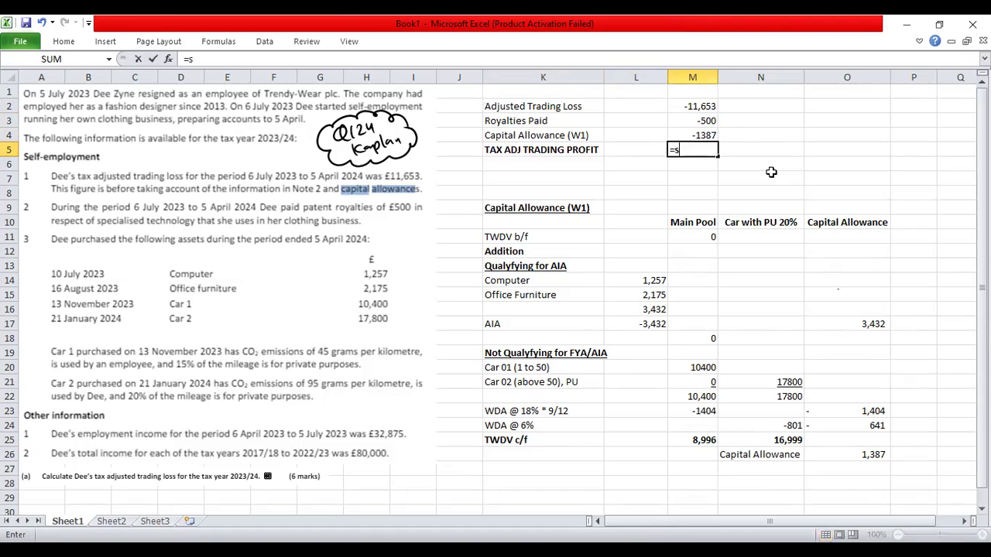
type("um")
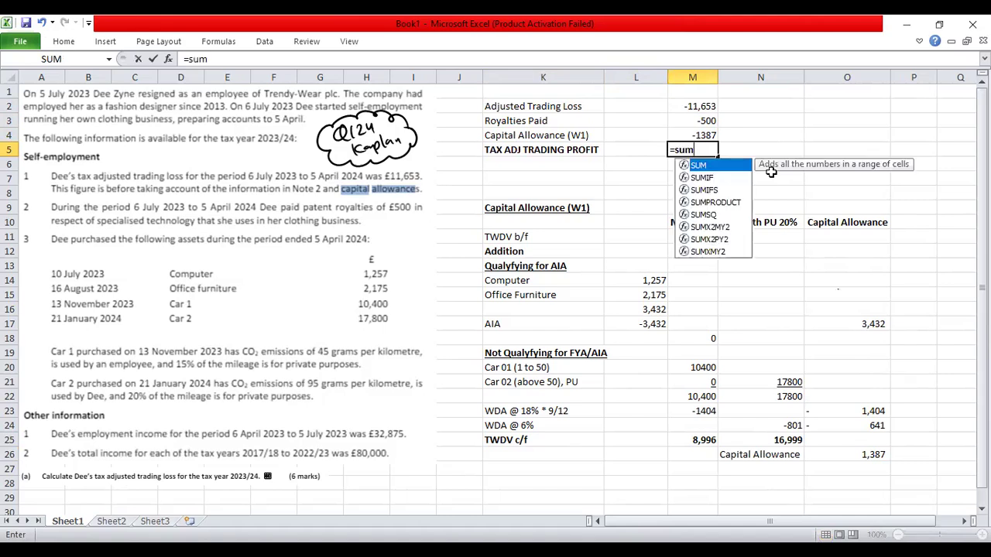
type("(")
left_click_drag(698, 106, 697, 136)
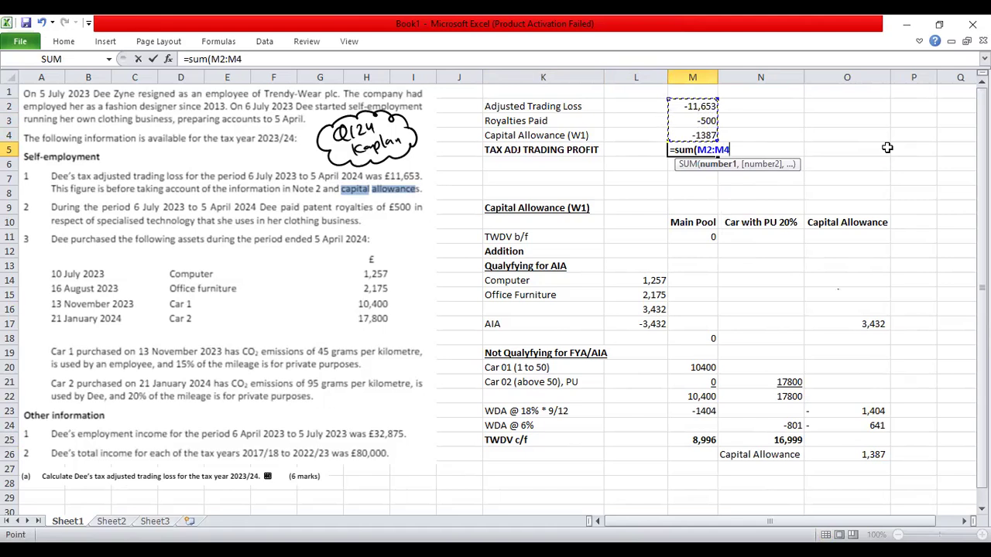
key("Return")
key("Up")
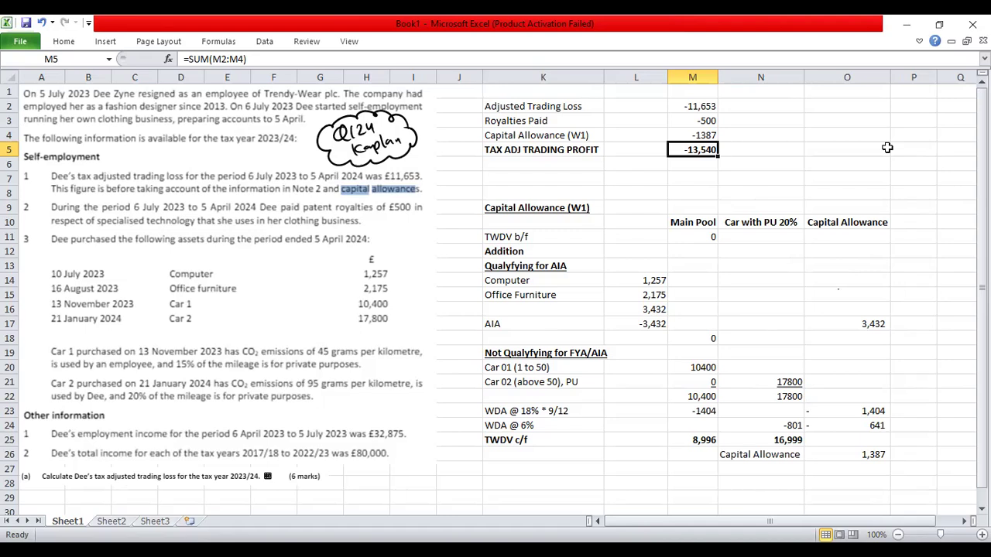
Step: Inspect the formulas behind the capital allowance total in O26 and the main pool WDA in O23
left_click(863, 443)
double_click(864, 457)
key("Escape")
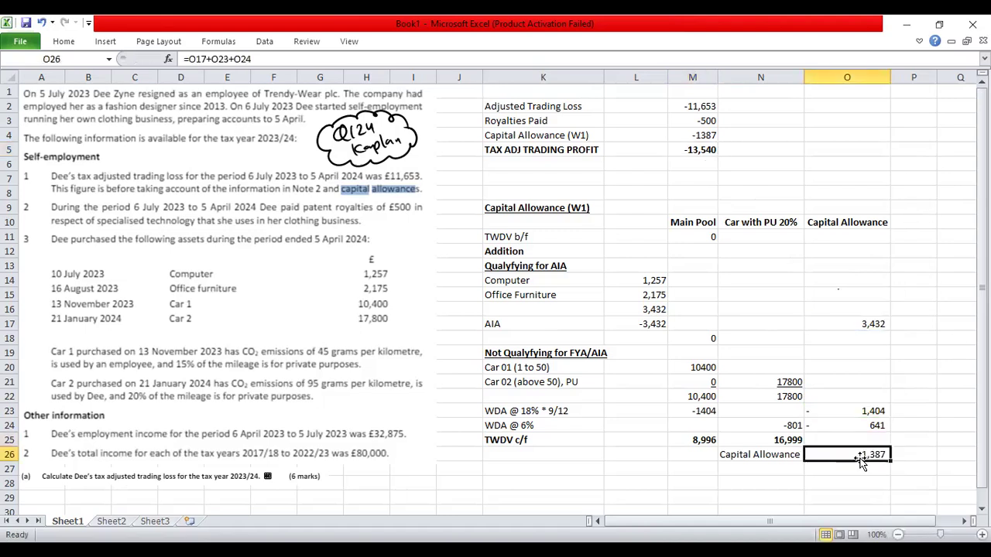
left_click(842, 403)
left_click(841, 411)
double_click(841, 411)
key("Escape")
left_click(836, 466)
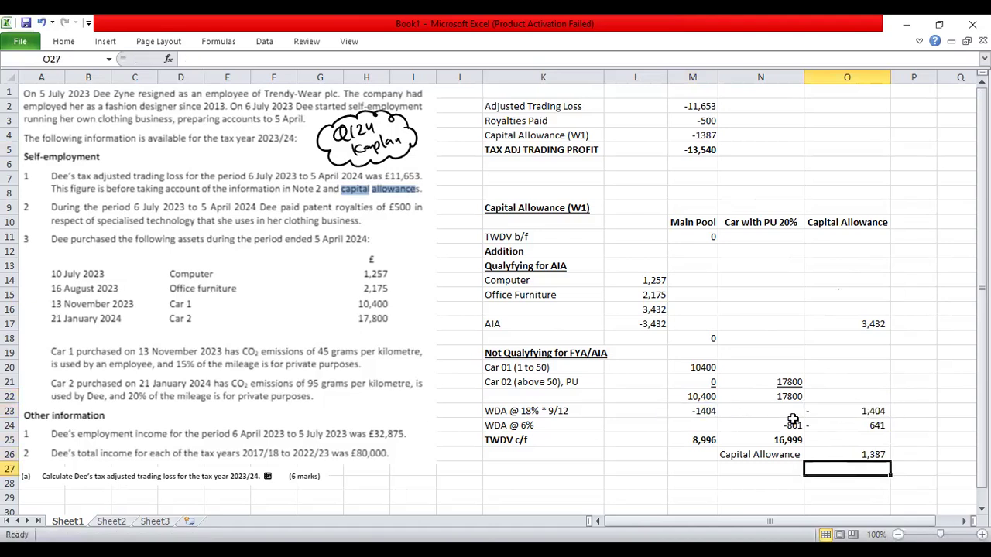
Step: Replace the WDA formulas in the Capital Allowance column with positive values, 1404 in O23 and 641 in O24
left_click(821, 412)
double_click(821, 412)
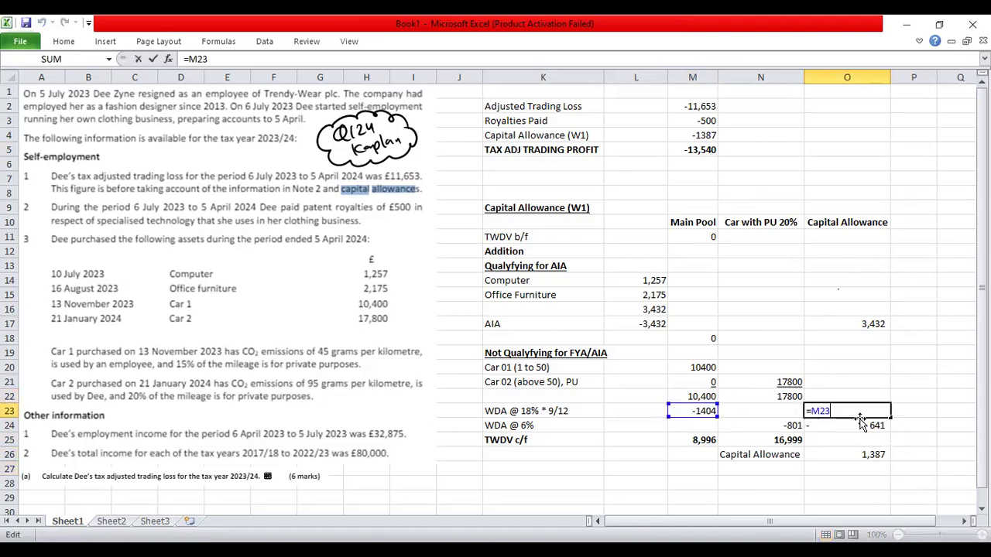
key("Escape")
type("1404")
key("Return")
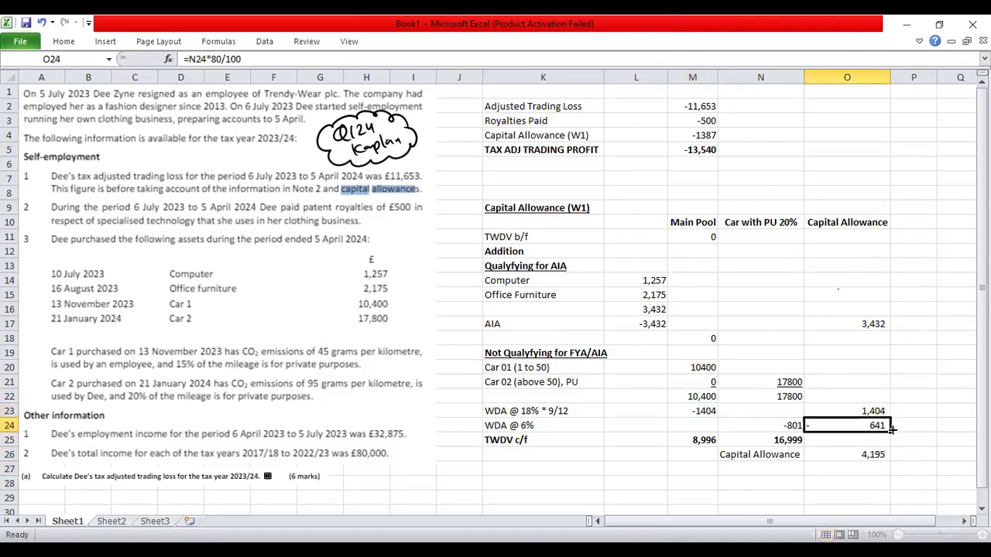
type("641")
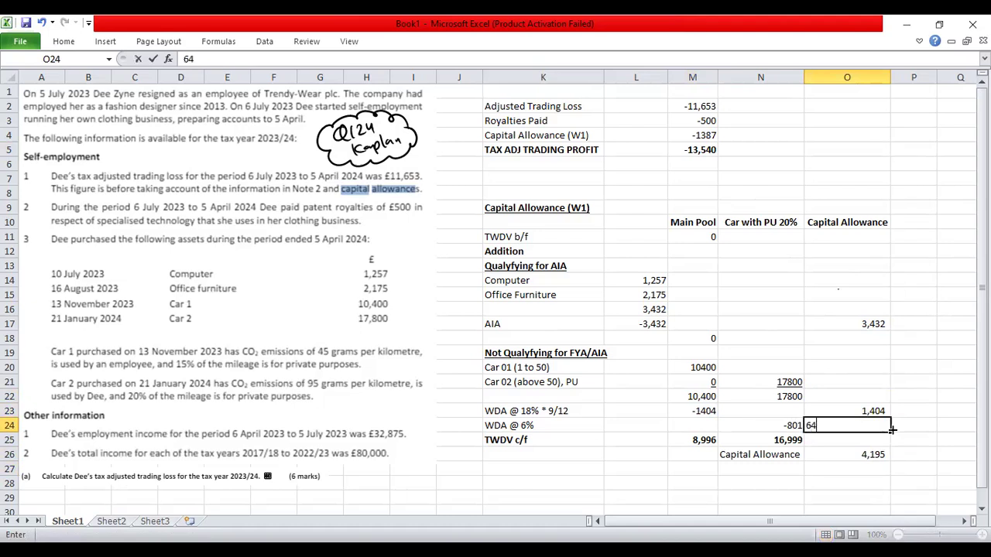
key("Return")
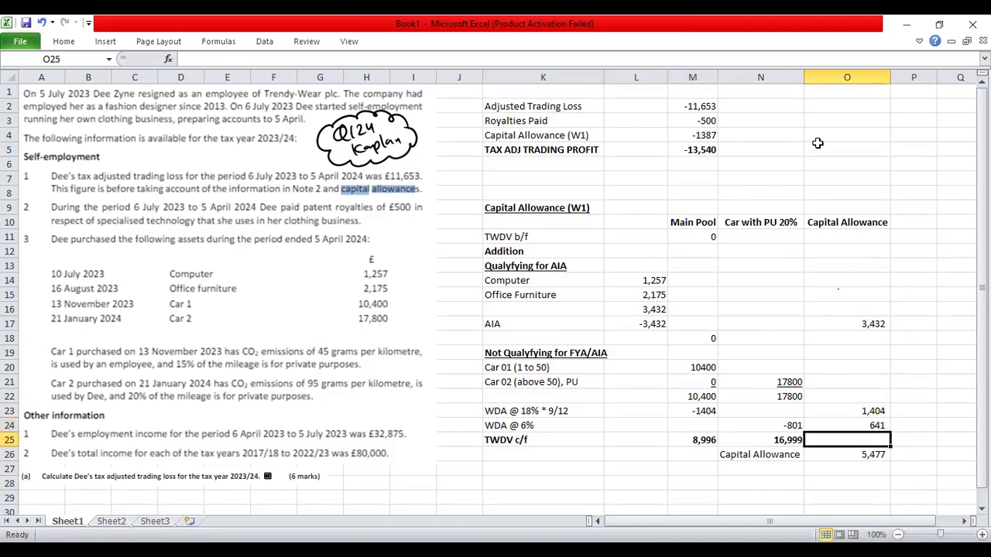
Step: Change the Capital Allowance (W1) deduction in M4 to -5477
left_click(715, 133)
type("-5")
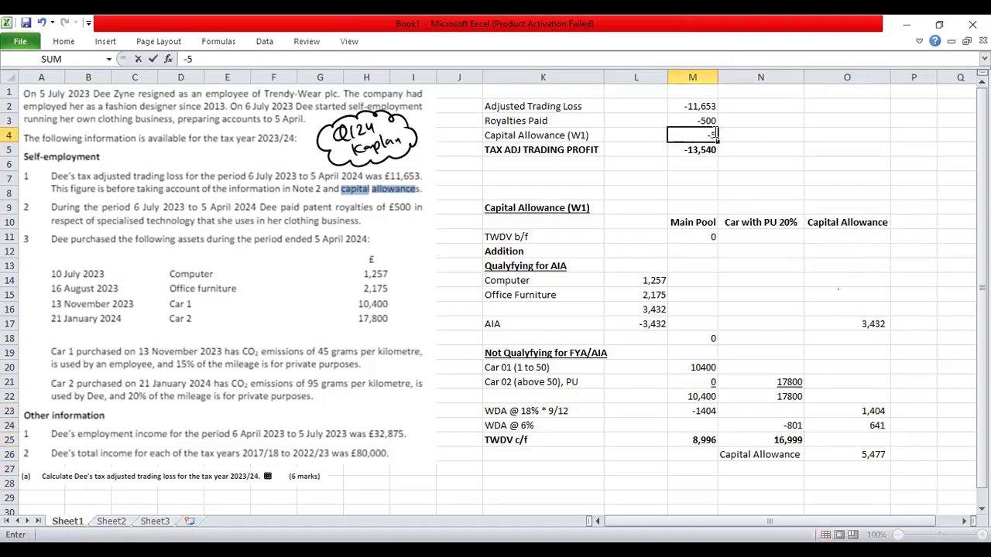
type("477")
key("Return")
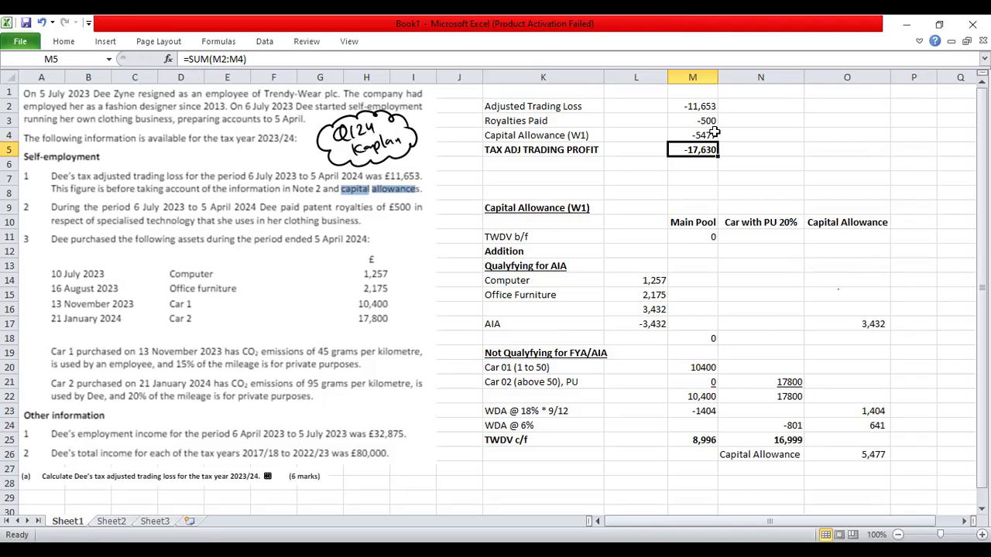
Step: Calculate =6*1.8 in O5 as a scratch calculation and clear the cell
key("Right")
key("Right")
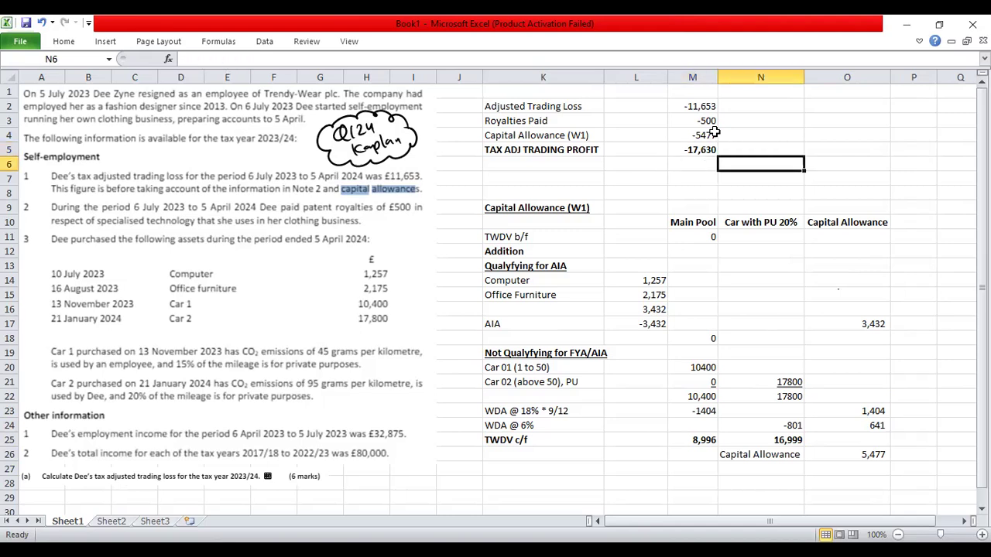
type("=6*1.8")
key("Return")
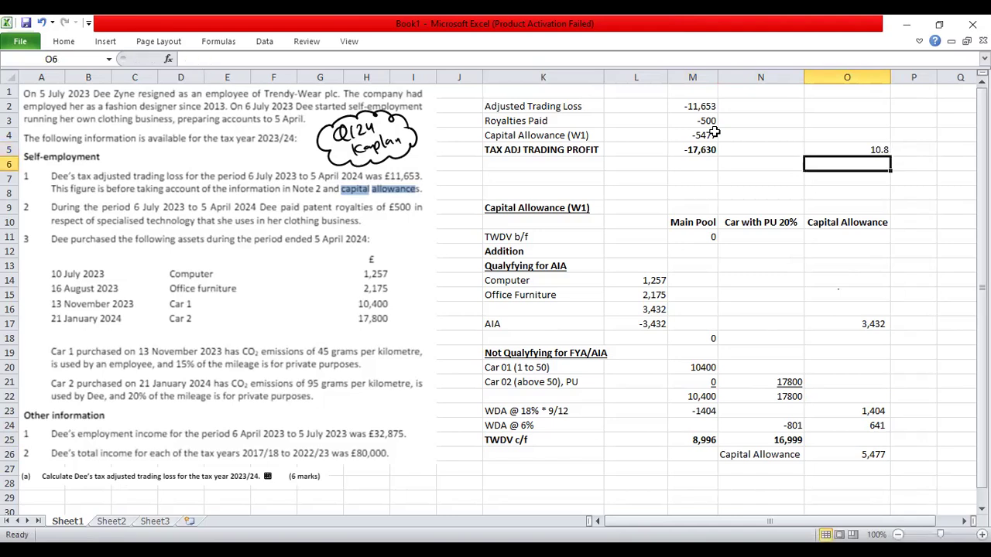
key("Up")
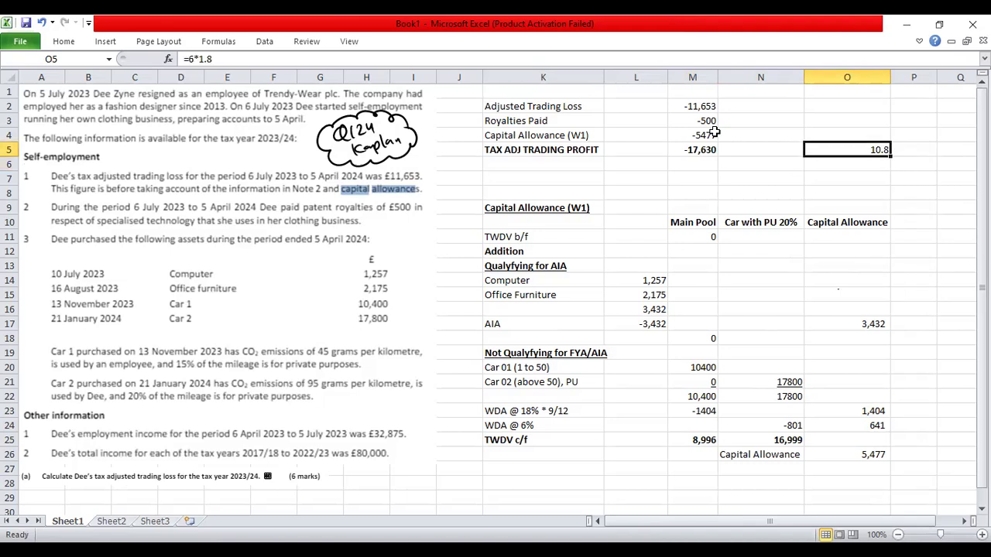
key("Delete")
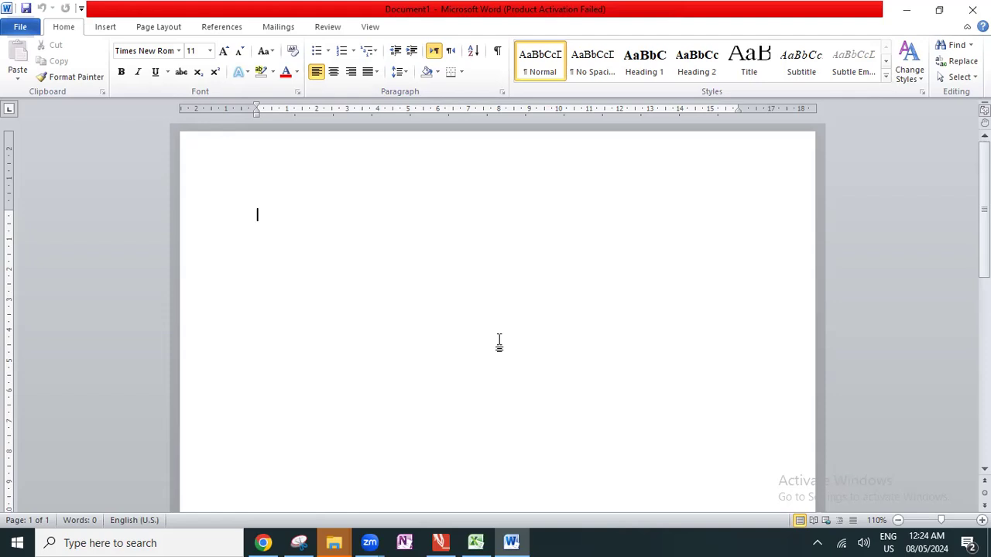
Step: Switch from the blank Word document back to the Book1 workbook in Excel
key("alt+Tab")
key("alt+Tab")
key("alt+Tab")
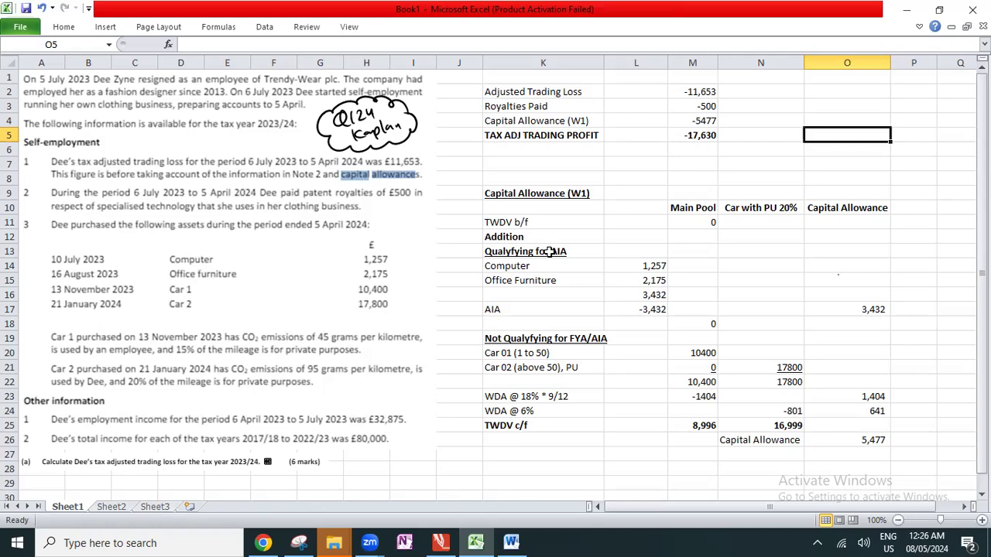
left_click(761, 309)
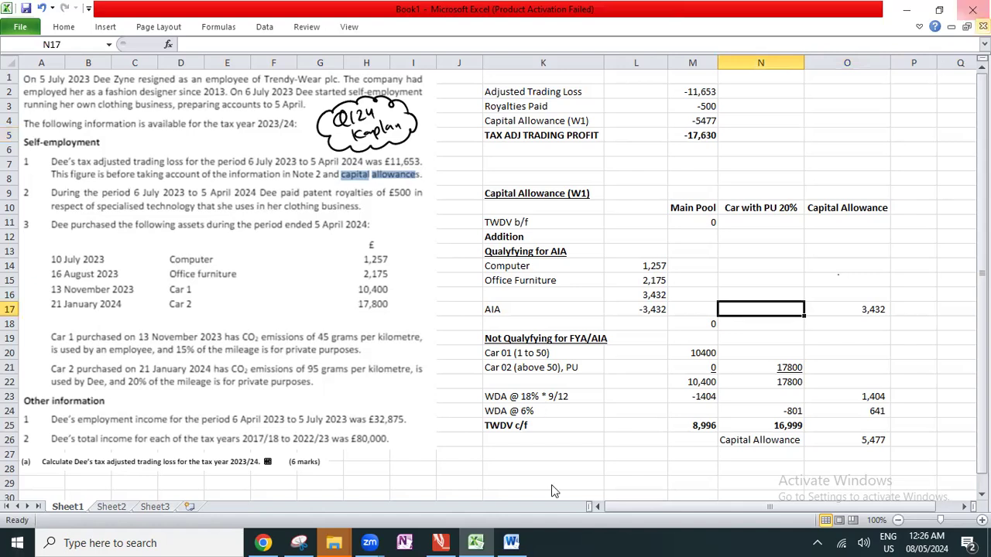
left_click(756, 509)
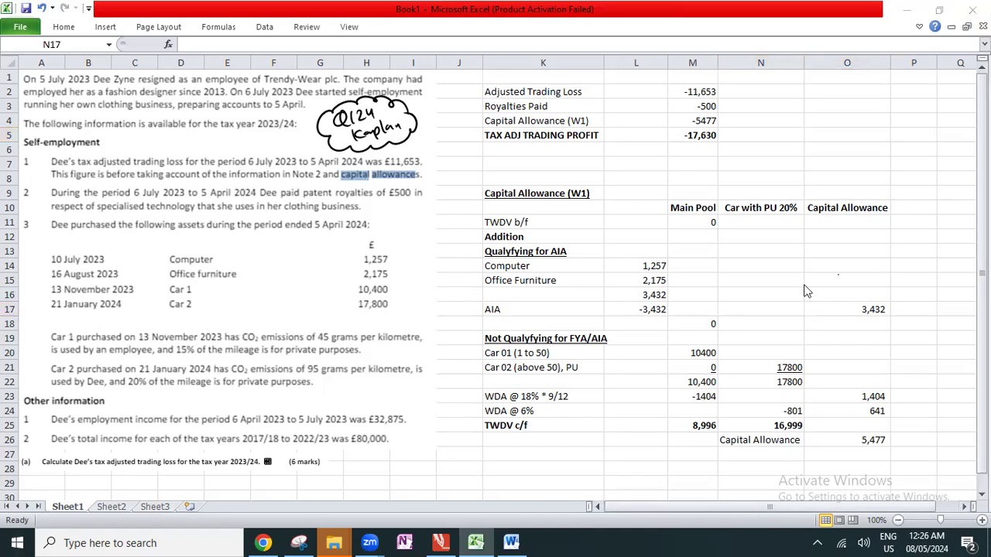